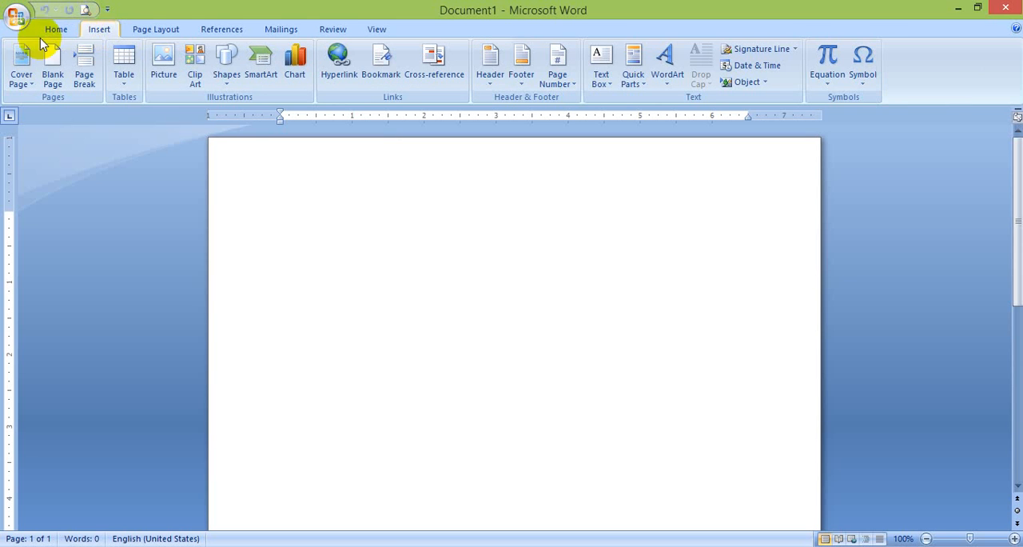
Insert the built-in Alphabet cover page into the document
left_click(27, 73)
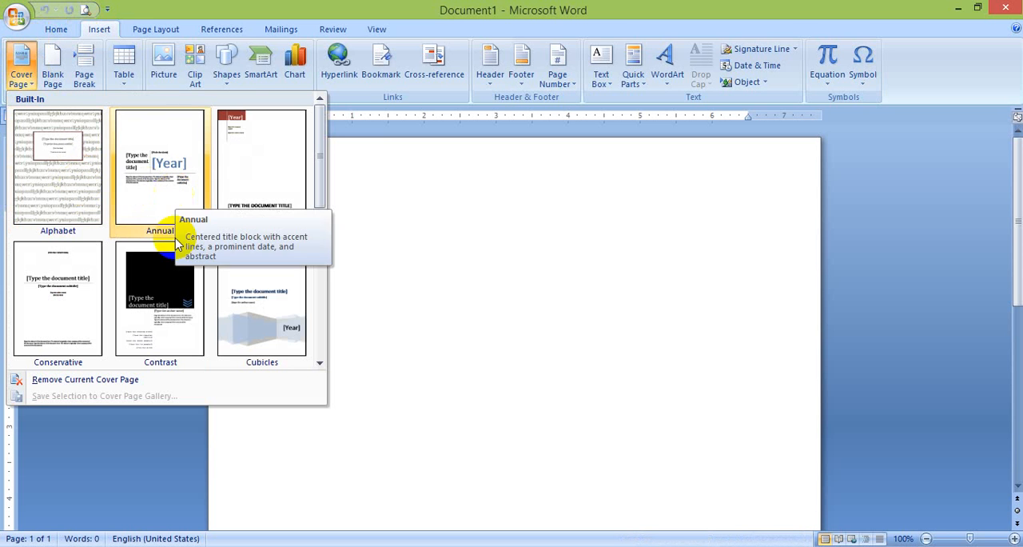
left_click(80, 165)
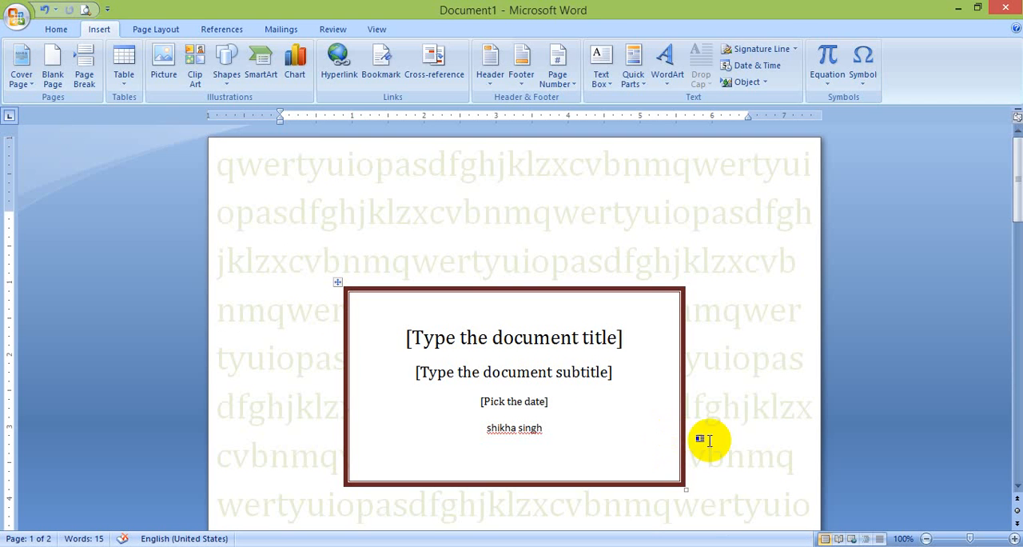
Insert a blank page at the cursor position, followed by a page break
left_click_drag(1014, 484, 996, 472)
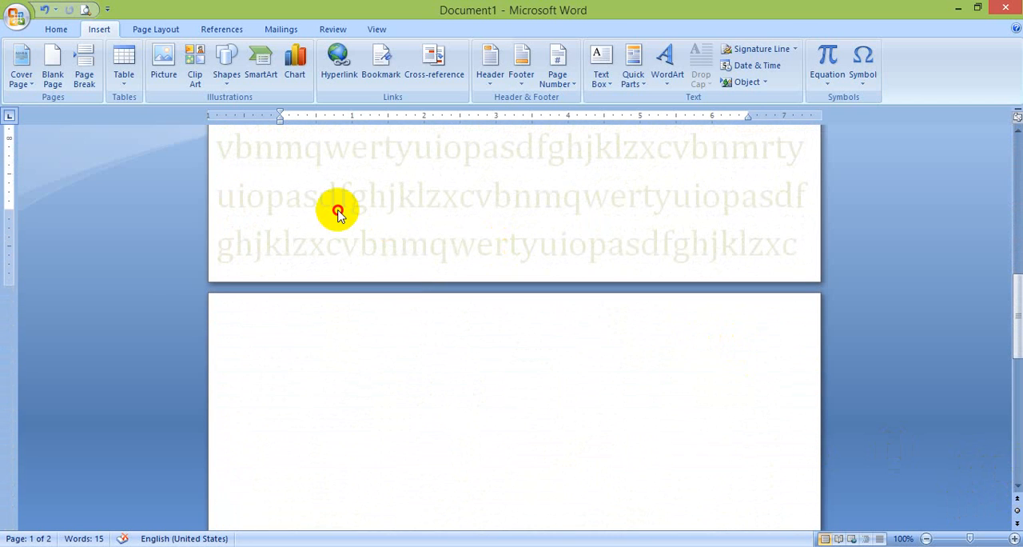
left_click(52, 80)
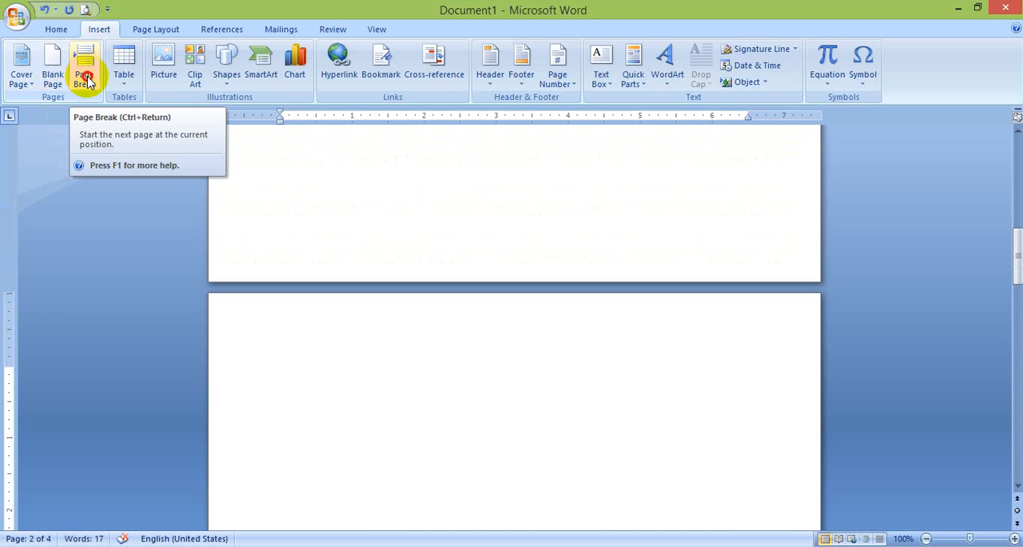
left_click(85, 77)
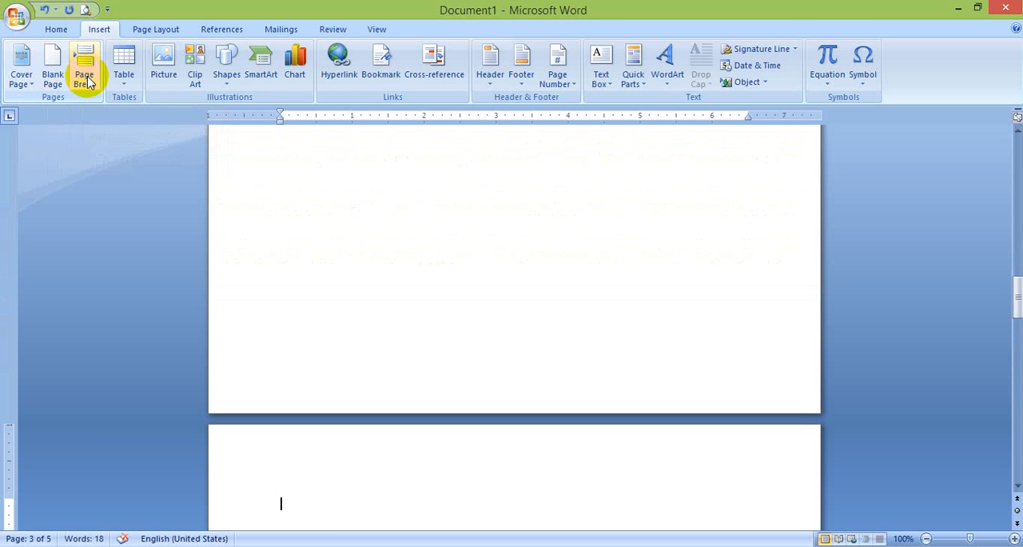
Insert a table with 5 columns and 2 rows that uses AutoFit to contents
left_click(126, 75)
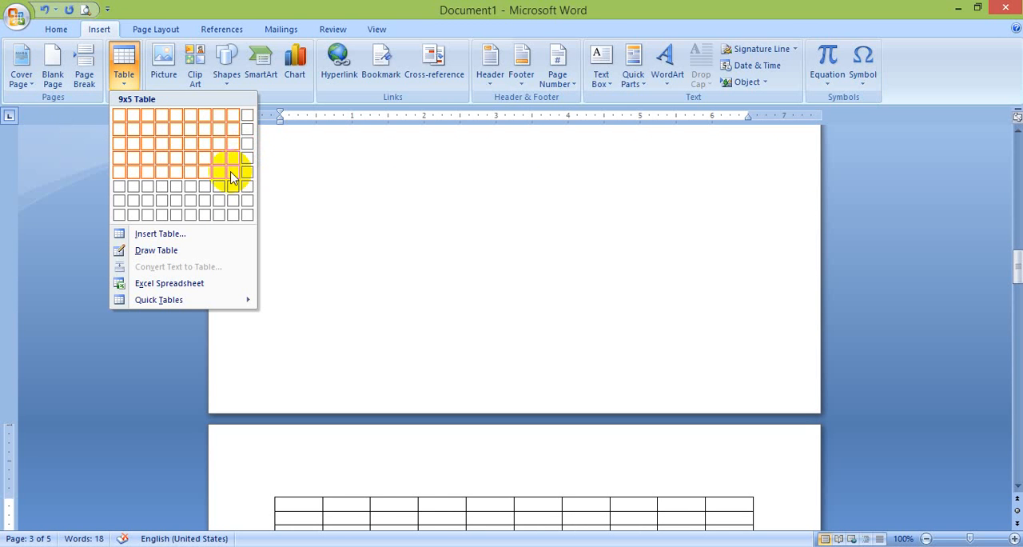
left_click(168, 236)
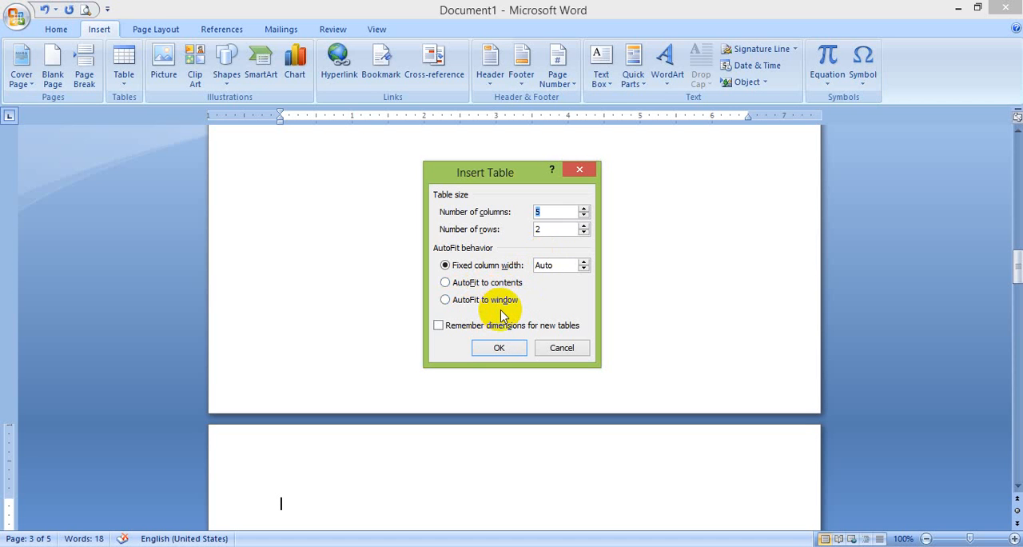
left_click(476, 283)
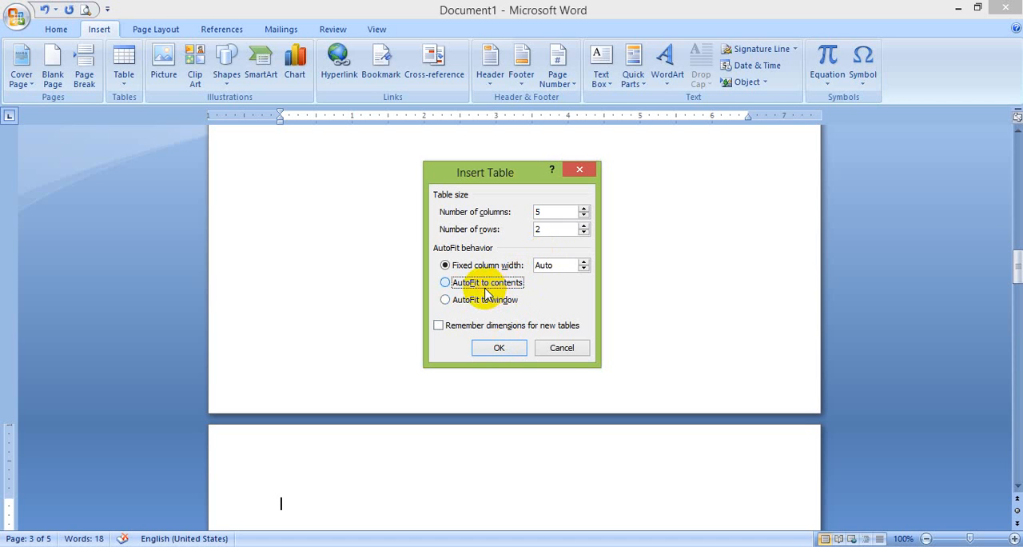
left_click(498, 349)
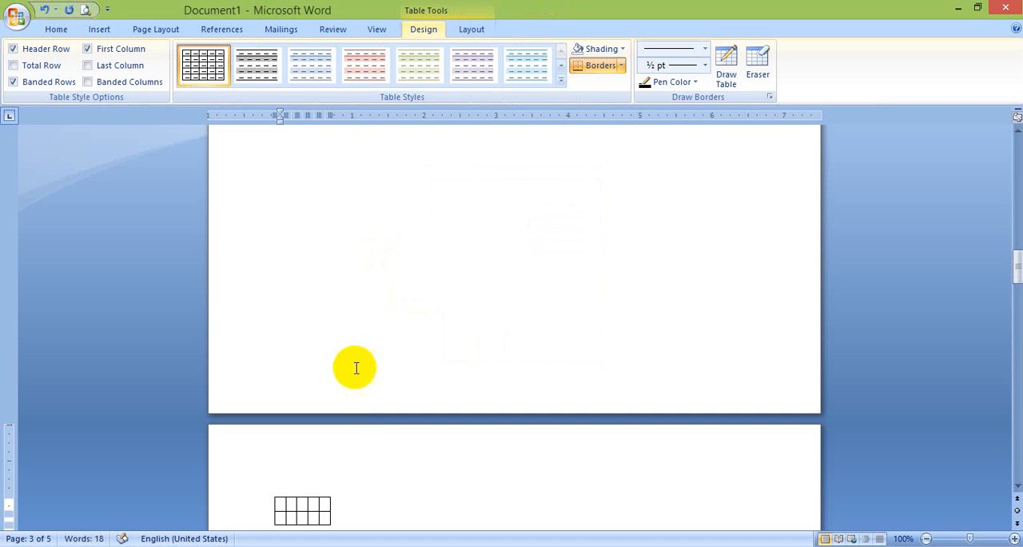
Fill the first four cells of the table's top row with gfdgfdgdgfddgf, hgfghfghf, ghfghfgh and jhghjgj
type("gfdgfdgdgfddgf")
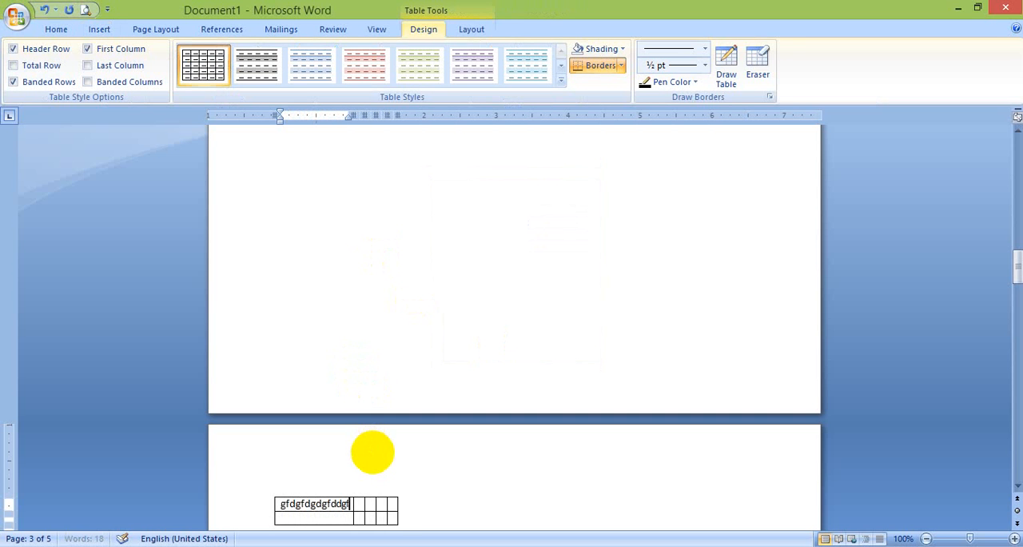
key("Tab")
type("hgfhgfhgf")
key("Tab")
type("ghf")
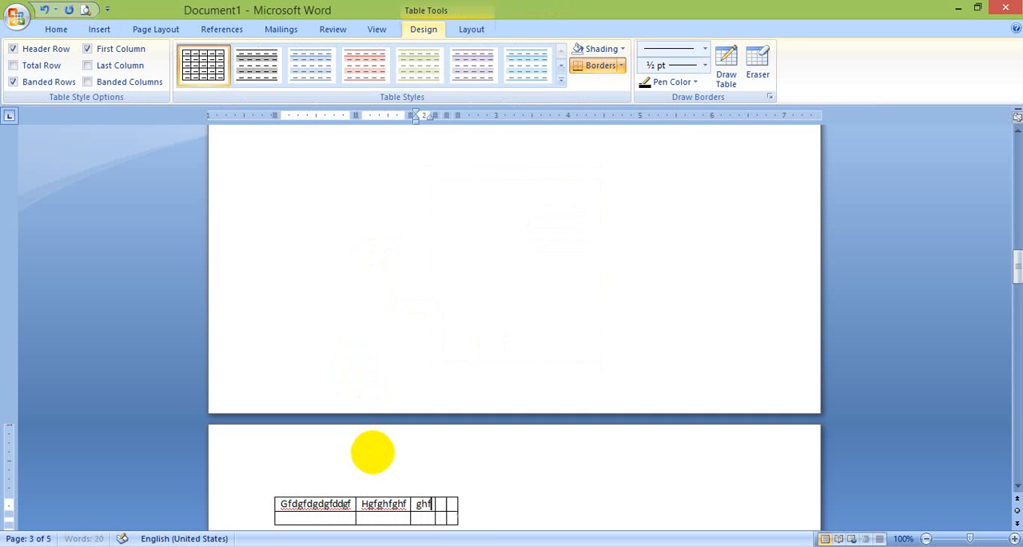
type("ghfgh")
key("Tab")
type("jhghjgj")
Enter a long unbroken filler string beginning jhghjghjgghjghj in the last cell of the table's top row
key("Tab")
type("j")
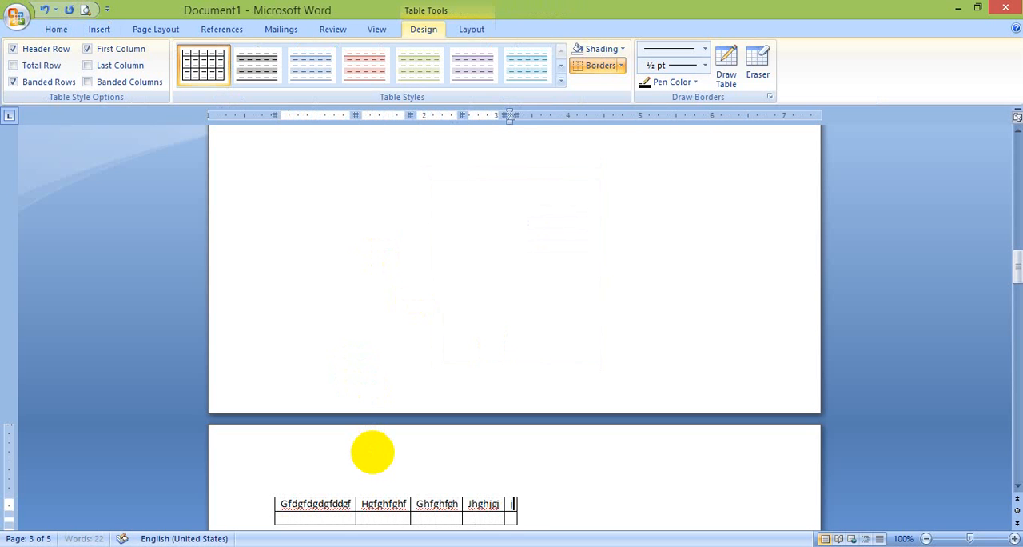
type("hghjghjgghjghj,gkhjghjgjkjgk")
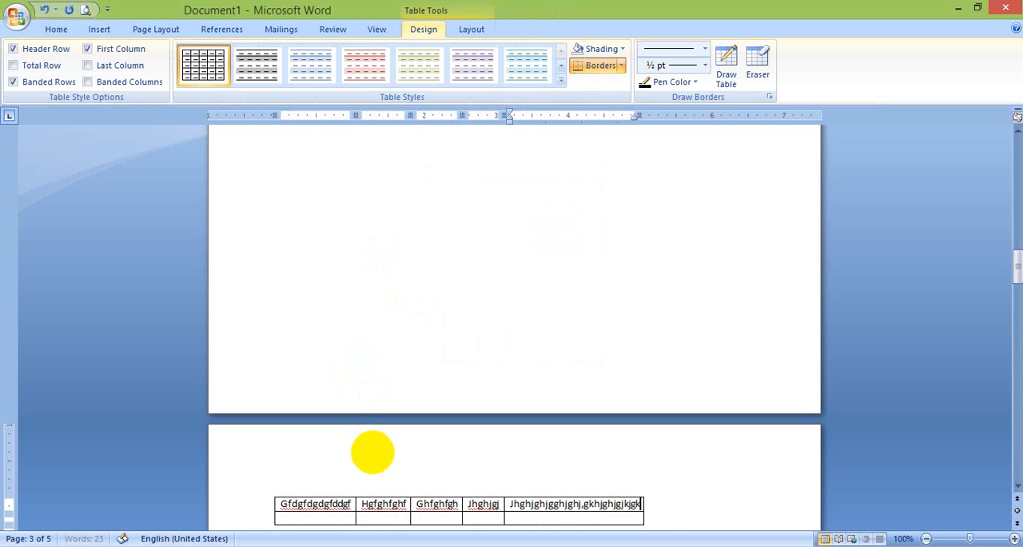
type("jgkgkghhjgkjkkhjg")
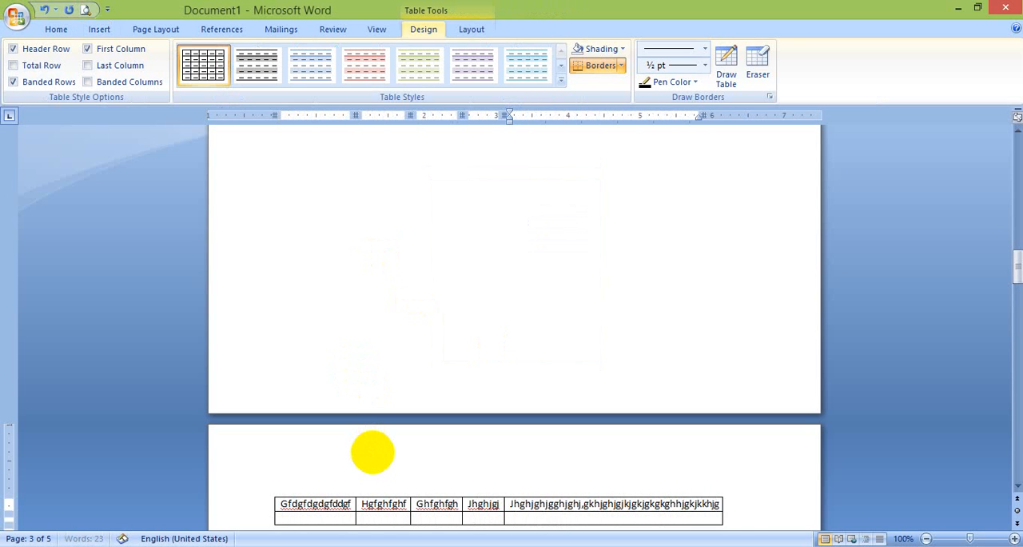
type("hjghjgjghjghjghjghjgjhgjh")
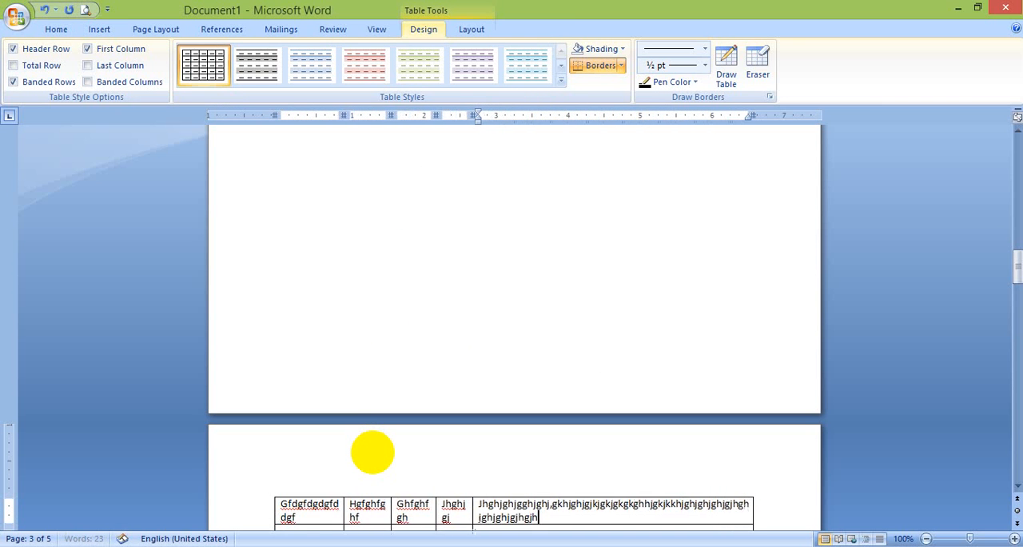
type("g")
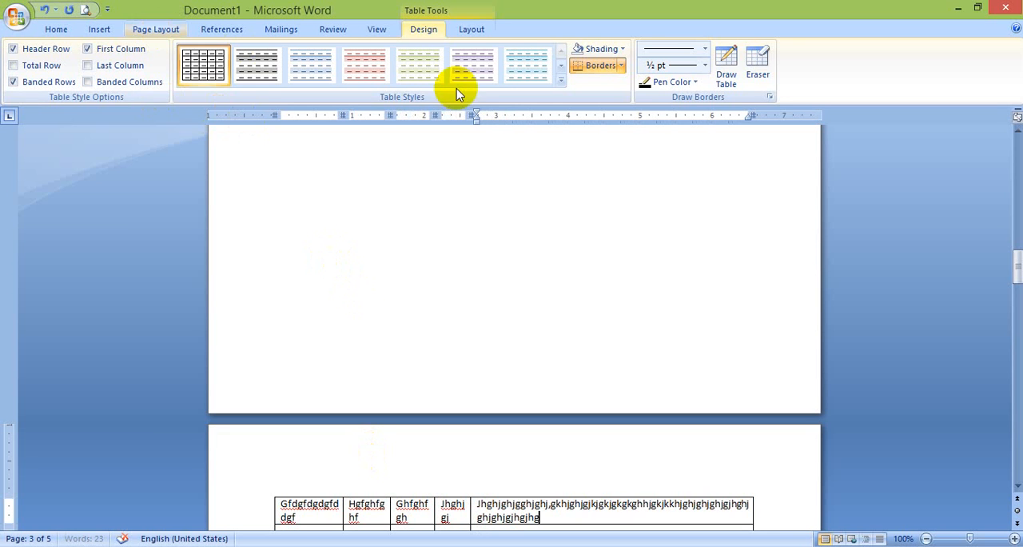
Draw a table frame about 3.3 inches wide and 1.8 inches tall on the empty page above the first table
left_click(472, 32)
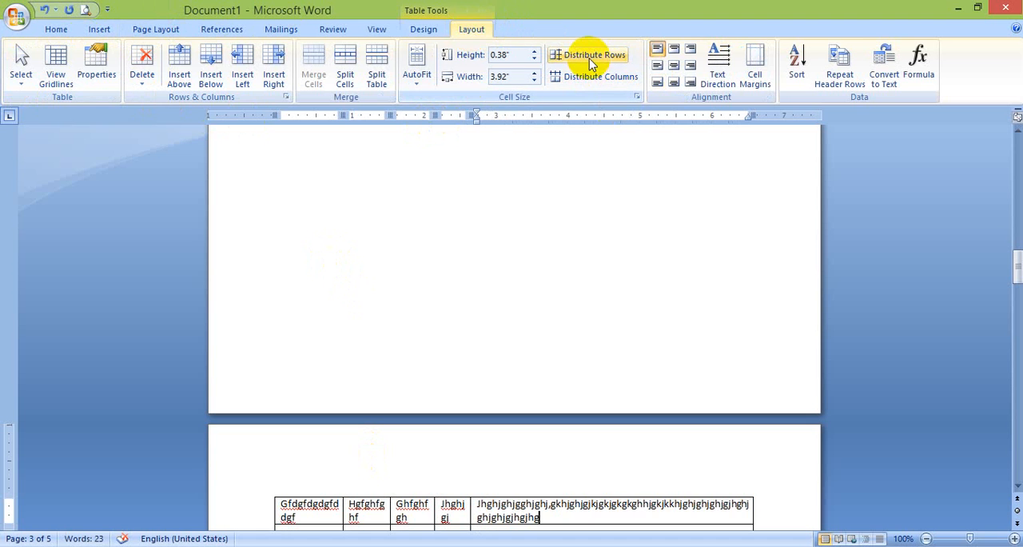
left_click(457, 218)
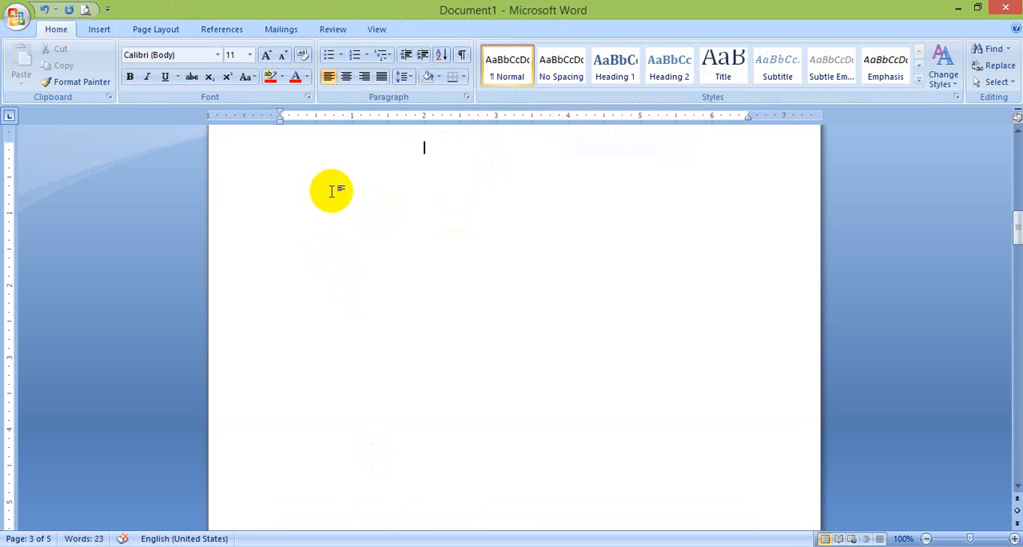
left_click(95, 31)
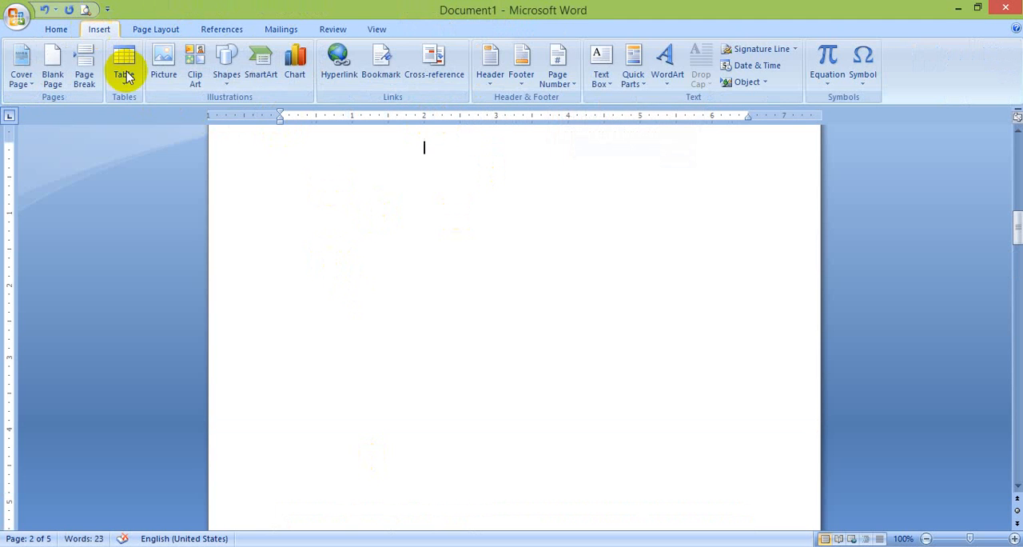
left_click(124, 71)
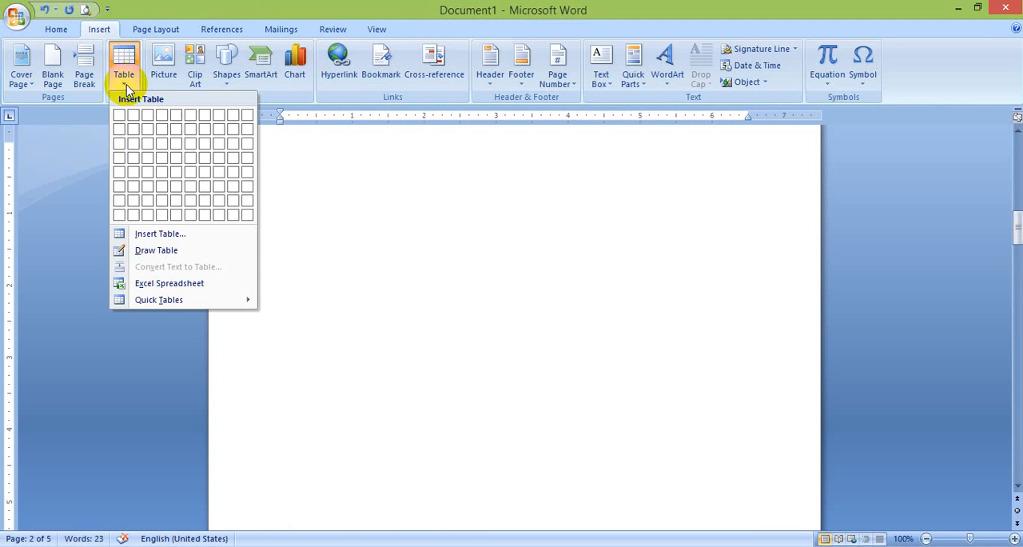
left_click(149, 251)
mouse_move(310, 173)
left_mouse_down()
mouse_move(630, 286)
mouse_move(448, 192)
mouse_move(507, 279)
mouse_move(547, 303)
left_mouse_up()
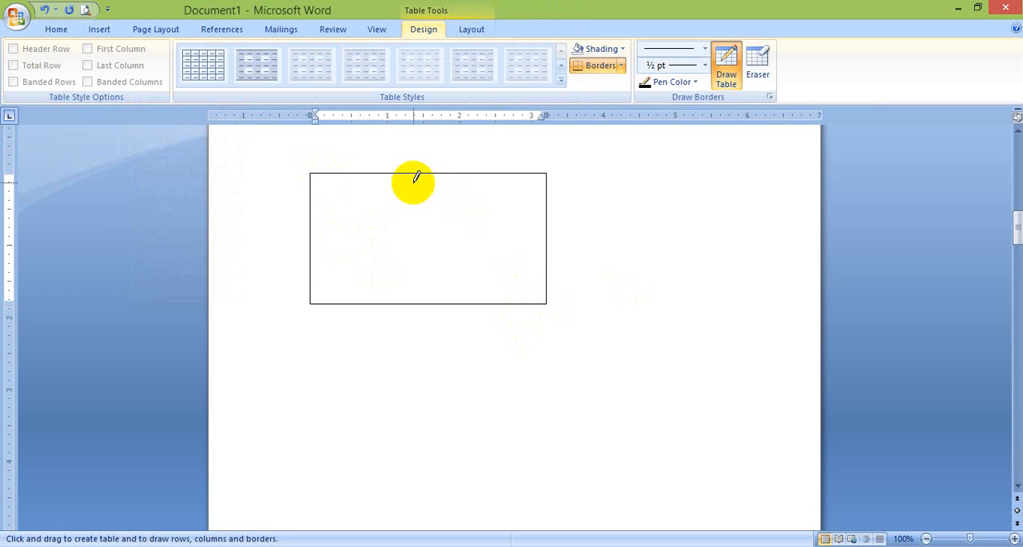
Divide the drawn table into three columns and two rows by drawing two vertical lines and one horizontal line
mouse_move(413, 180)
left_mouse_down()
mouse_move(424, 288)
mouse_move(324, 231)
mouse_move(477, 280)
mouse_move(417, 281)
left_mouse_up()
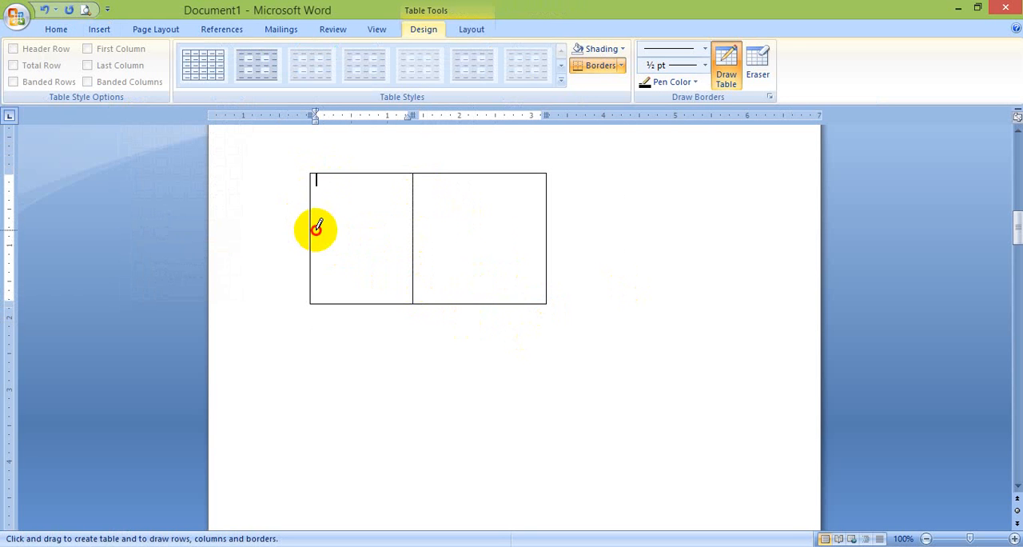
left_click_drag(314, 230, 571, 234)
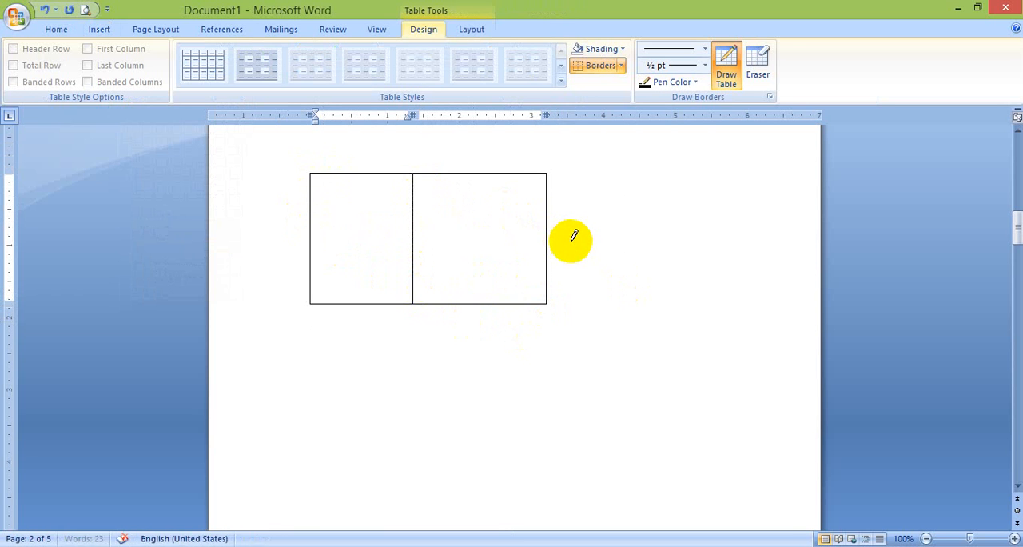
left_click_drag(497, 173, 512, 294)
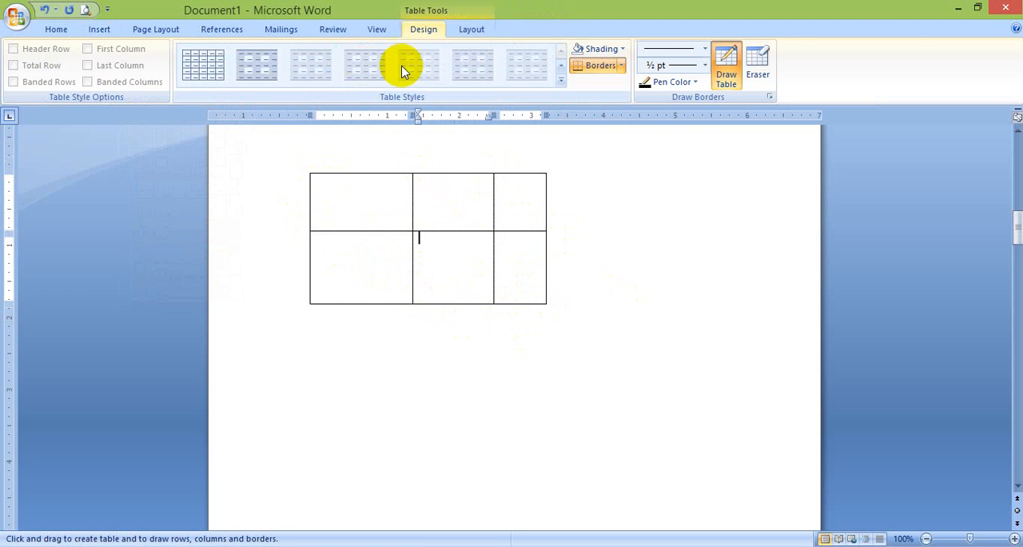
Distribute the drawn table's rows and columns evenly
left_click(470, 29)
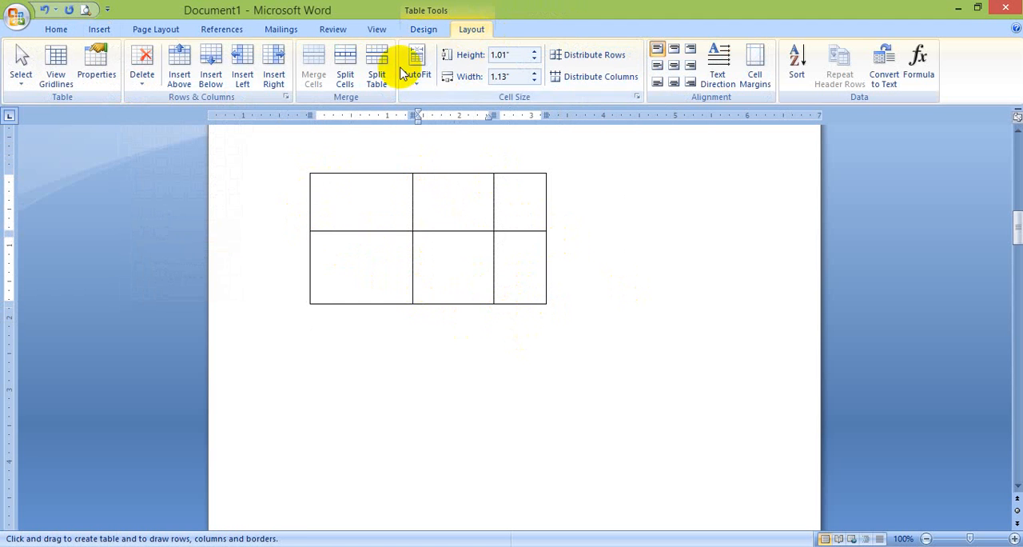
left_click(587, 57)
left_click(585, 86)
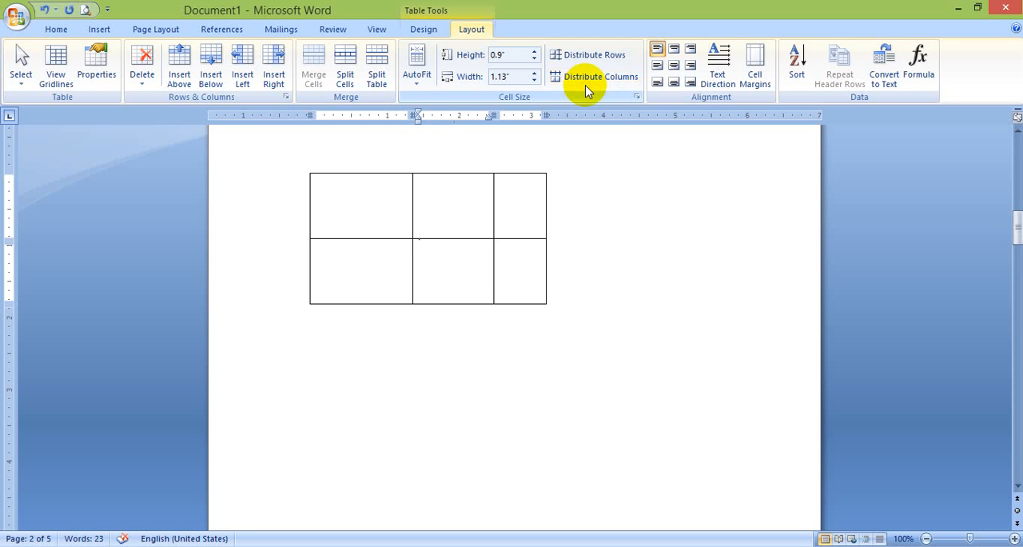
left_click(586, 83)
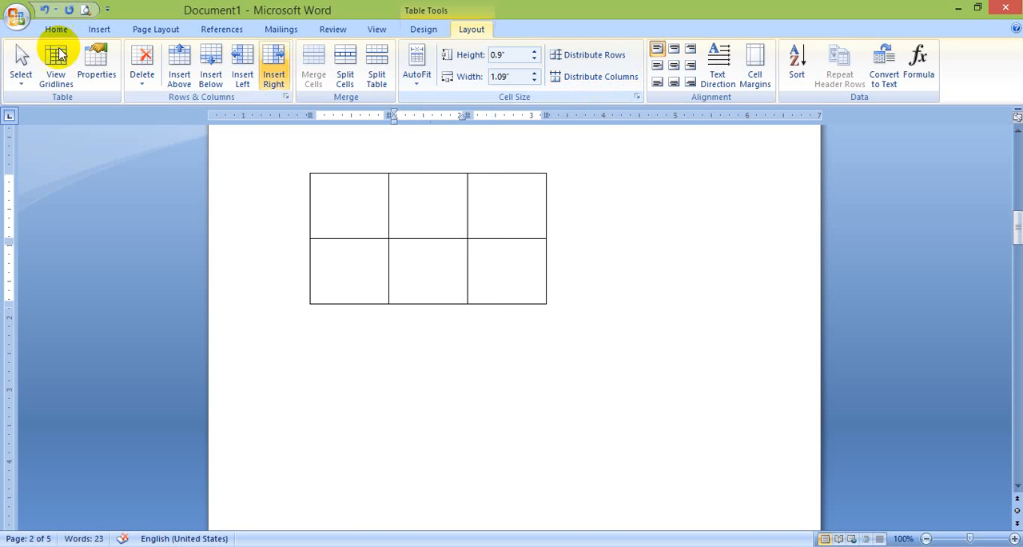
View the drawn table's size, alignment and text wrapping properties, and close them without changes
left_click(102, 74)
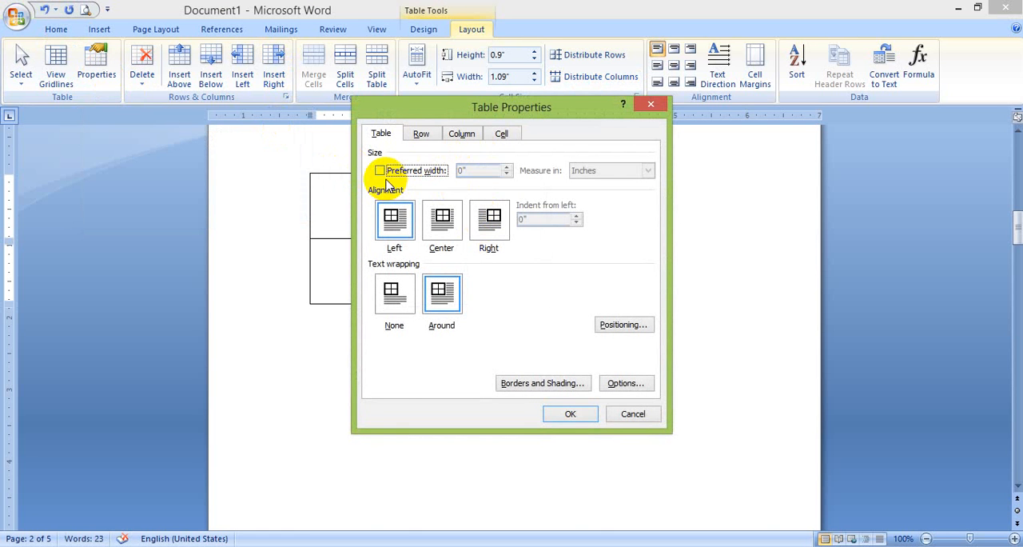
left_click(633, 413)
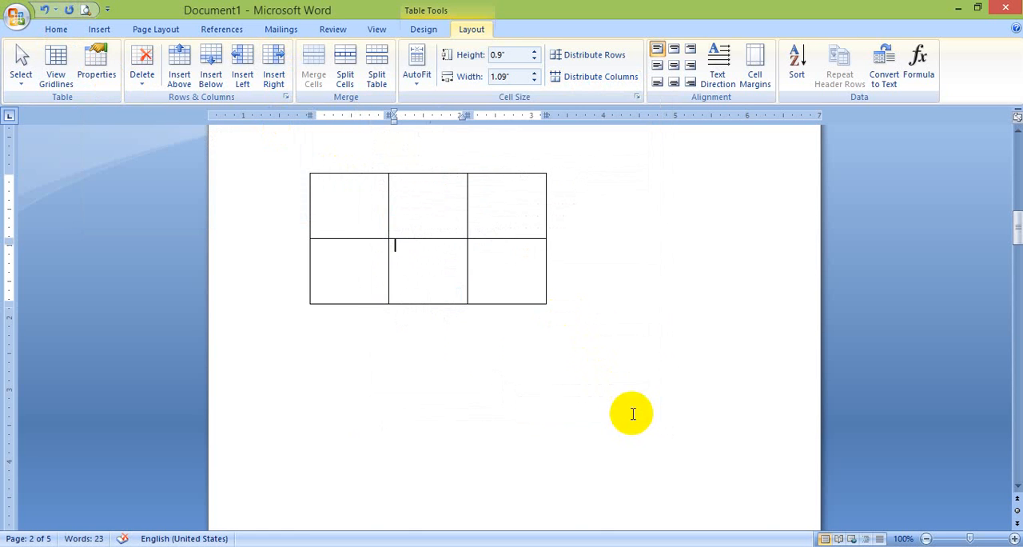
left_click(94, 29)
left_click(354, 347)
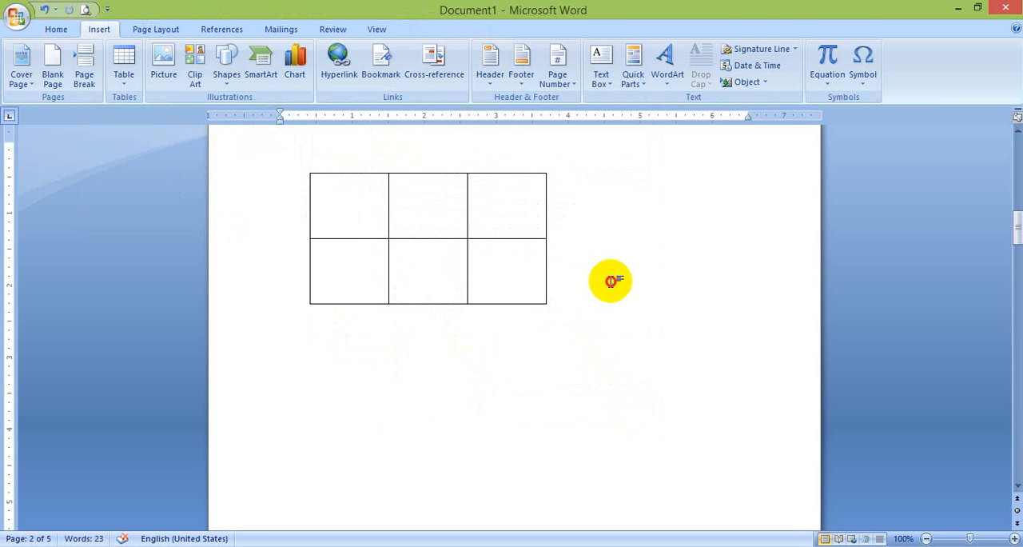
left_click(531, 281)
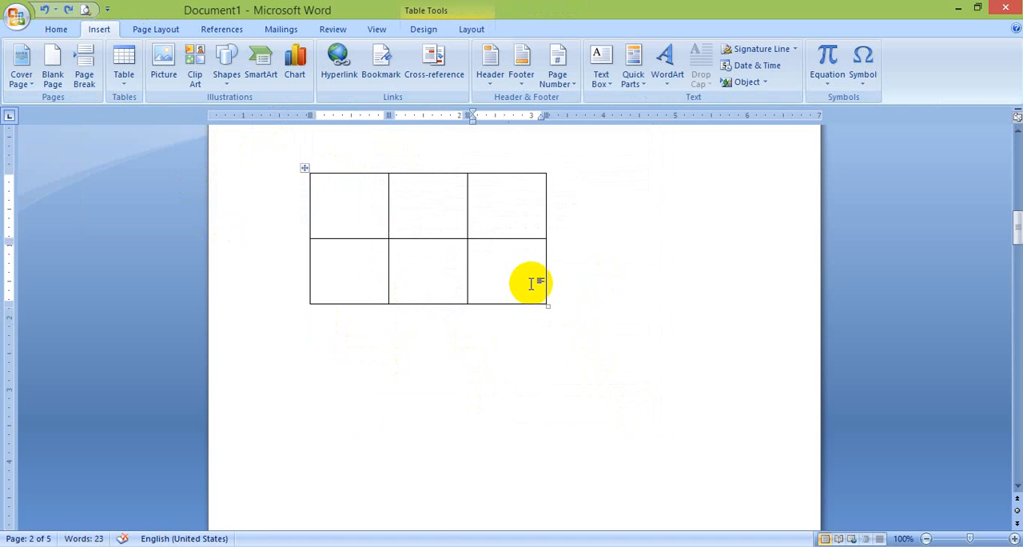
scroll(531, 284, "down", 5)
scroll(532, 284, "up", 6)
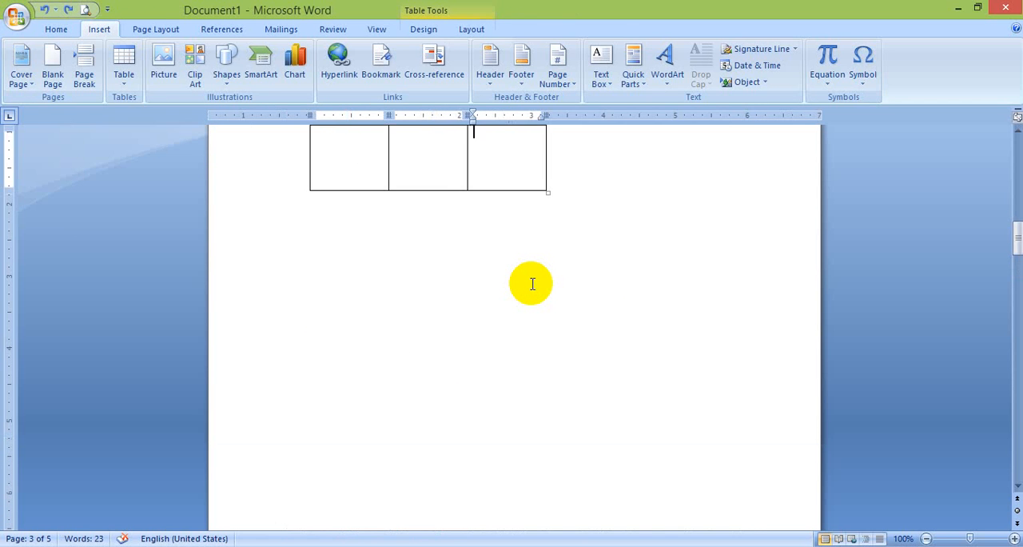
scroll(532, 284, "down", 5)
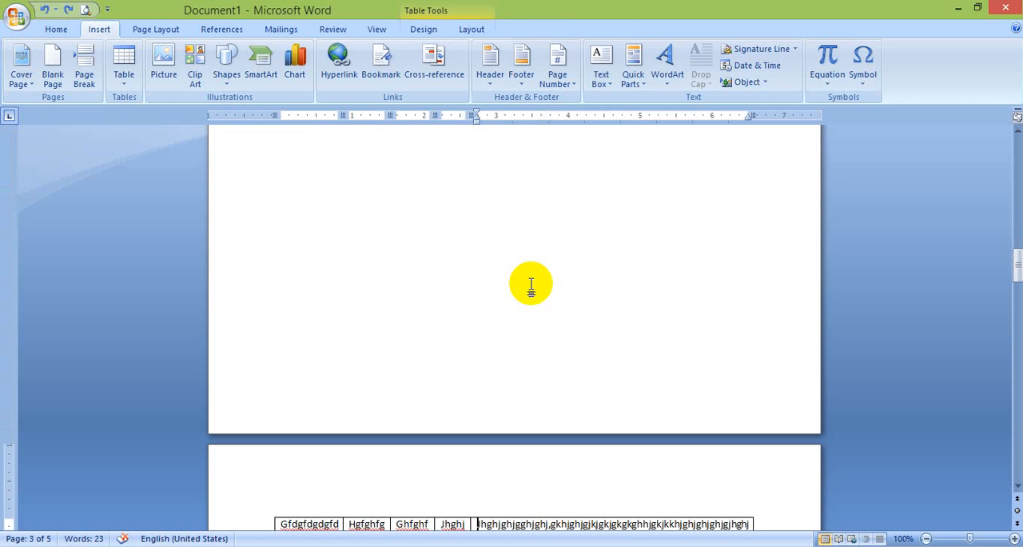
Undo the most recent edits in the document
key("ctrl+z")
key("ctrl+z")
key("ctrl+z")
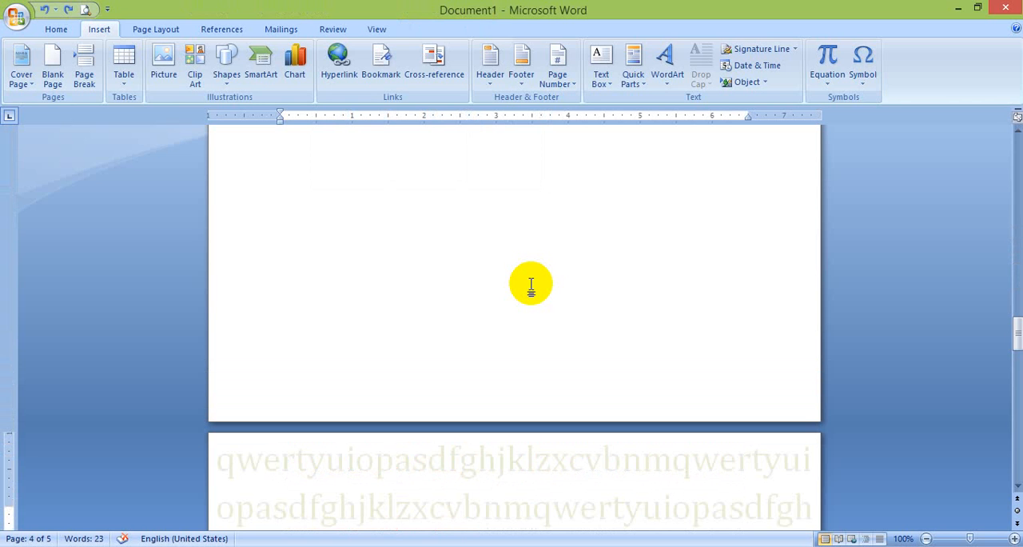
key("ctrl+z")
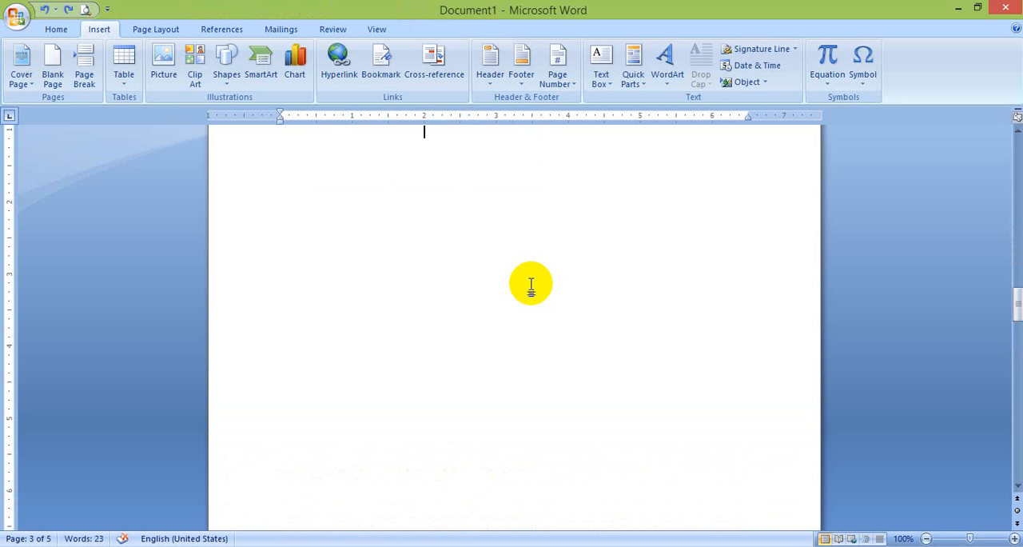
Remove the extra page below the existing table and enter the comma-separated text "Aim,computer,academy" there
left_click(125, 78)
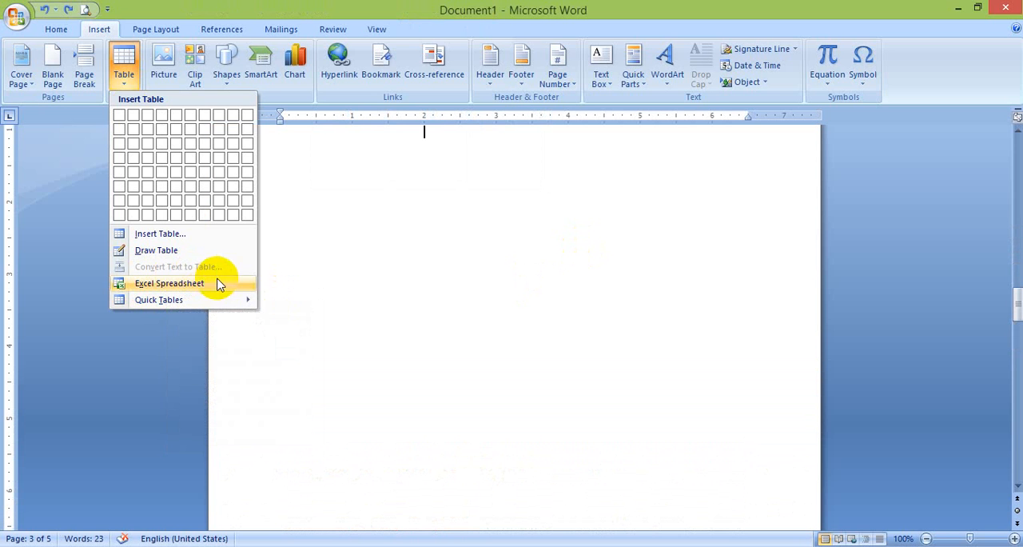
left_click(377, 246)
key("BackSpace")
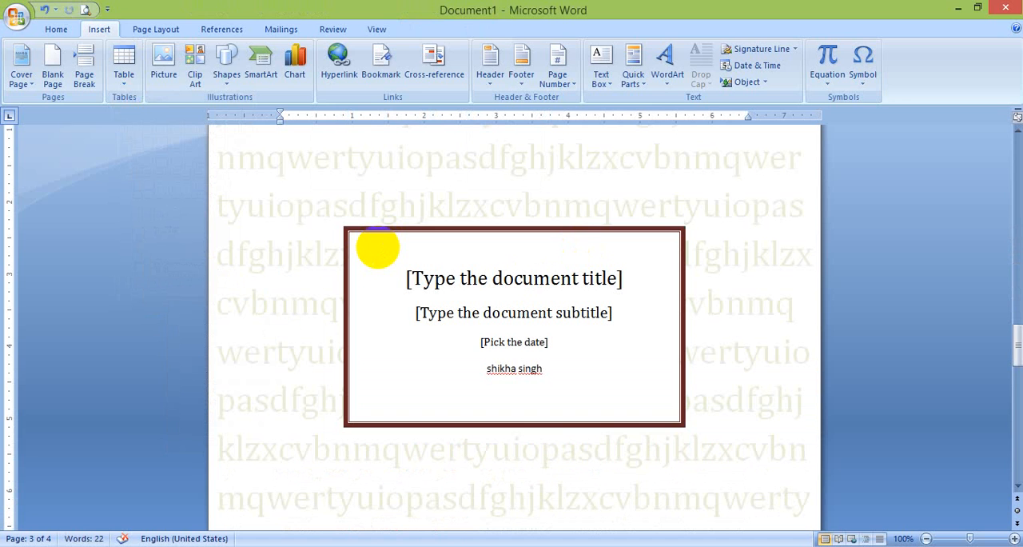
type("Aim,")
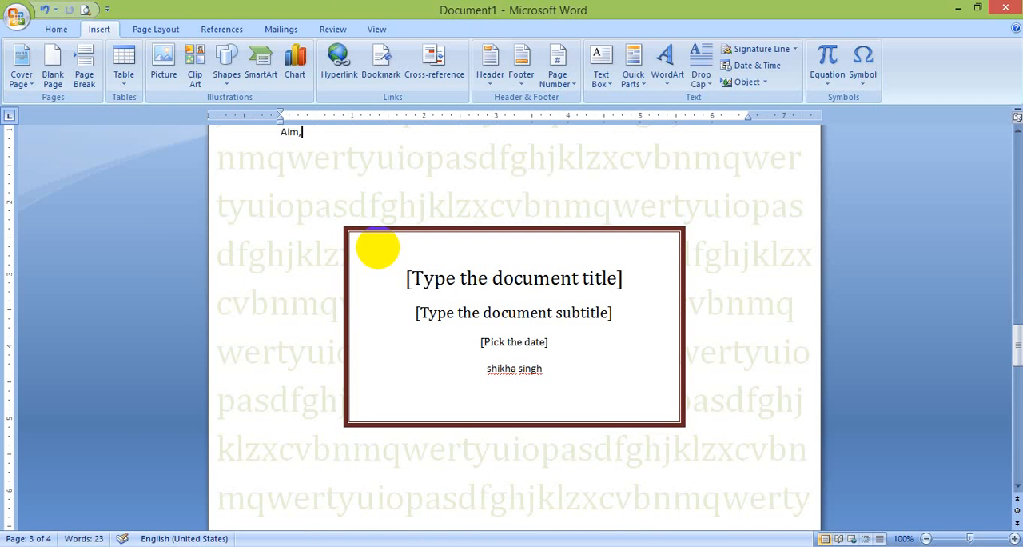
type("computyer ")
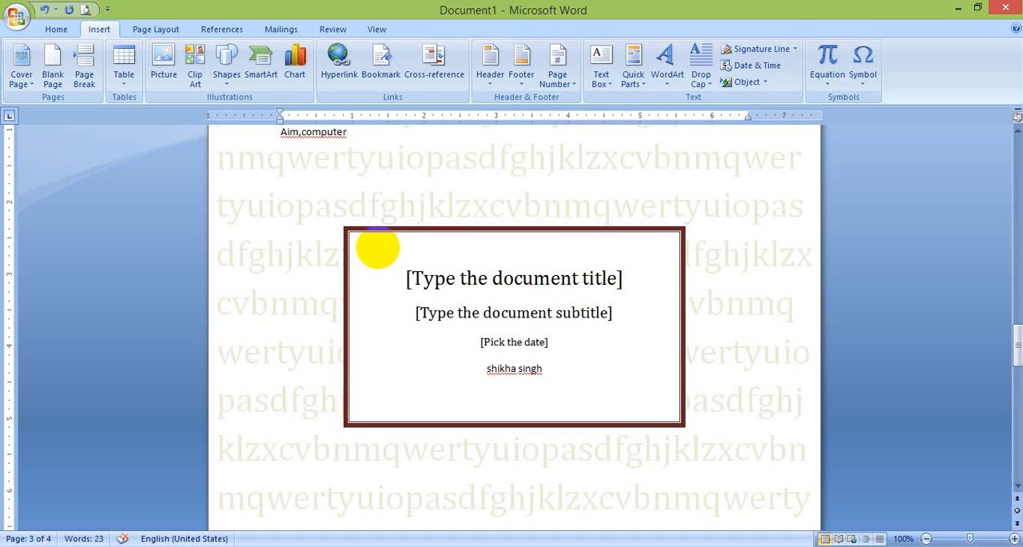
type("r,academy")
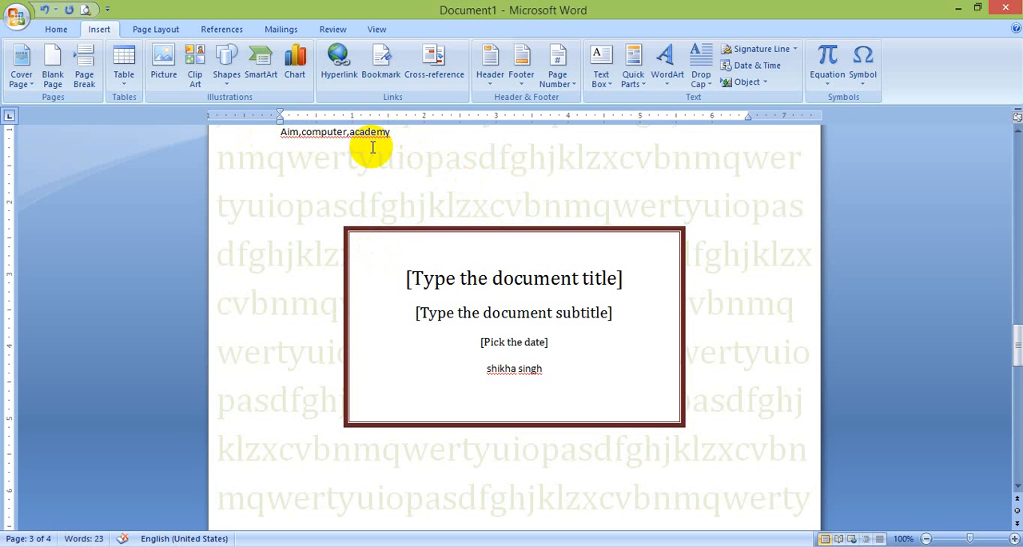
Try to convert the typed text to a one-column table with paragraphs as the separator and automatic fixed column width
left_click_drag(406, 134, 372, 229)
left_click(412, 235)
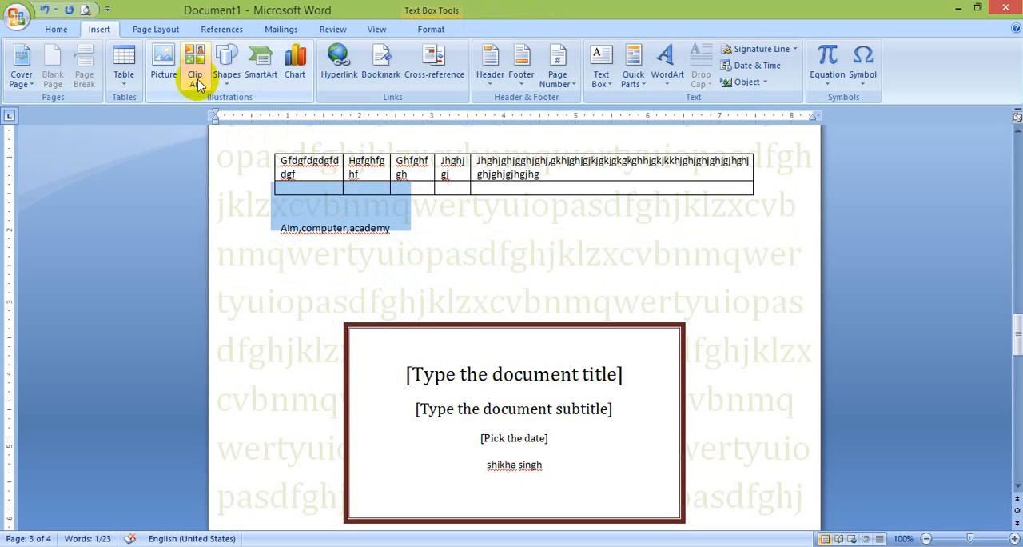
left_click(125, 80)
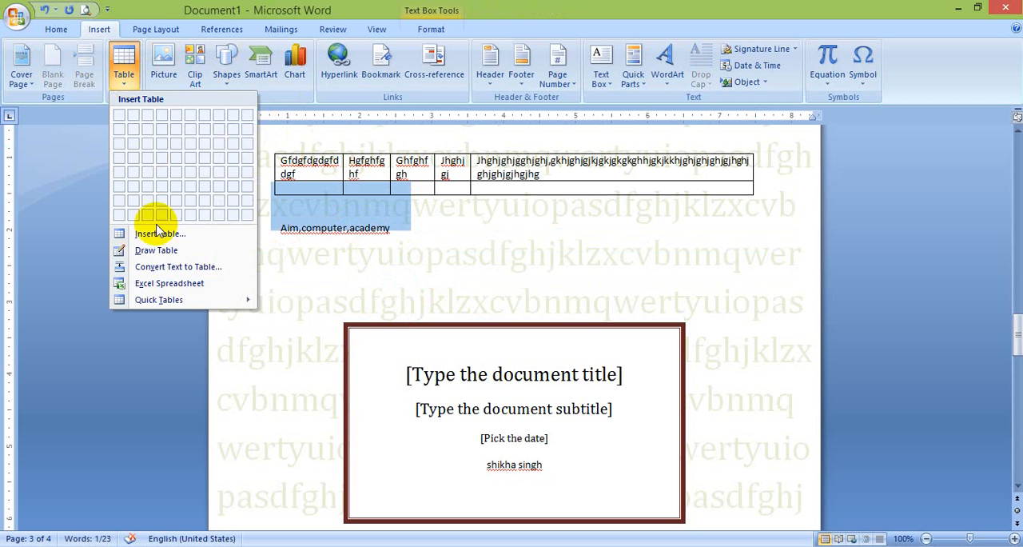
left_click(163, 268)
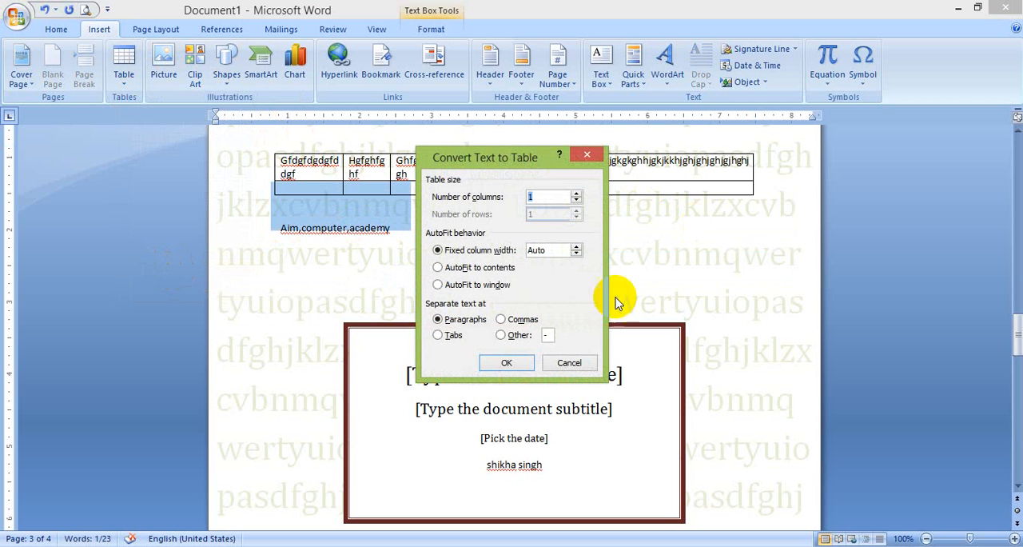
left_click(506, 363)
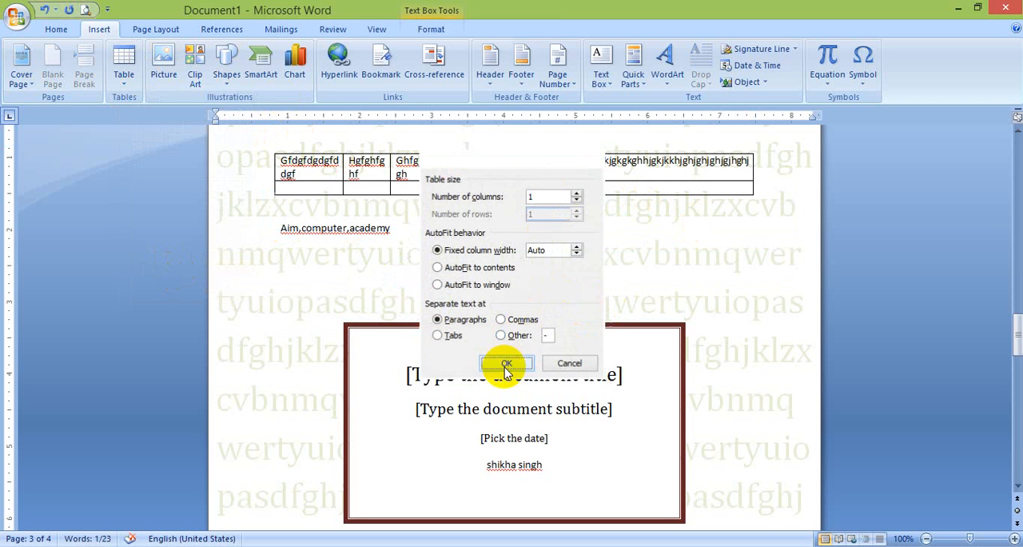
left_click(479, 259)
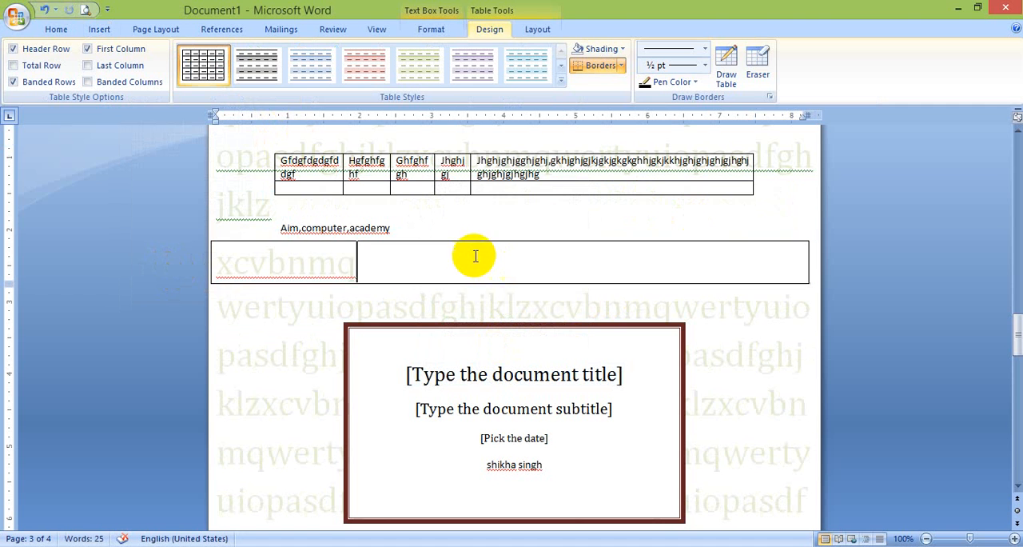
Convert the line "Aim,computer,academy" to a three-column table, separating the text at commas
left_click_drag(397, 231, 803, 225)
left_click(803, 225)
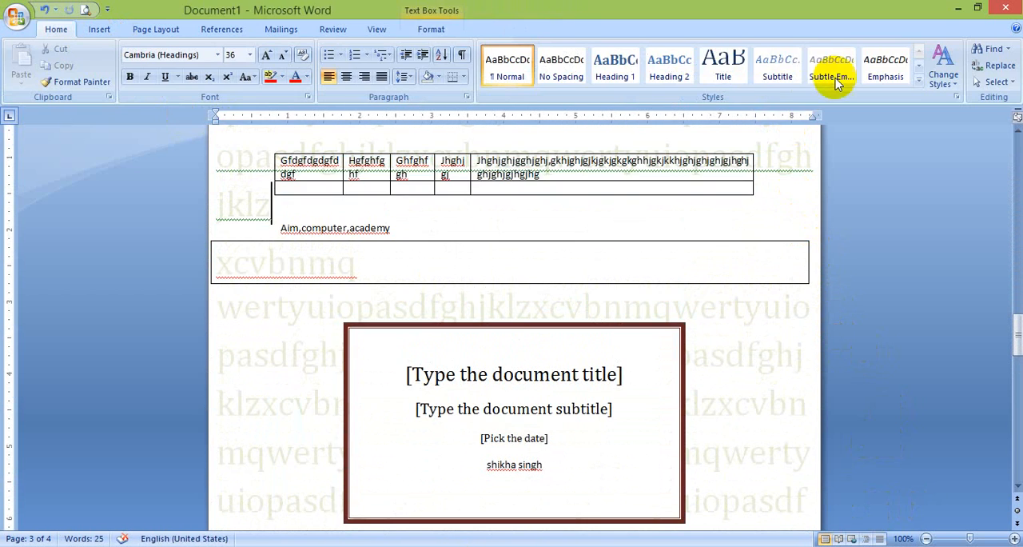
left_click_drag(394, 228, 264, 228)
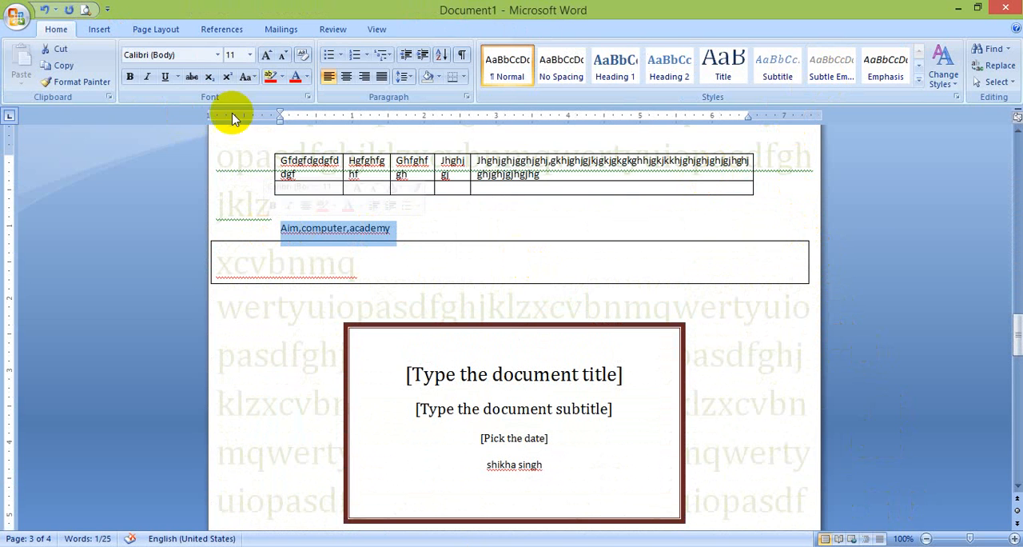
left_click(94, 27)
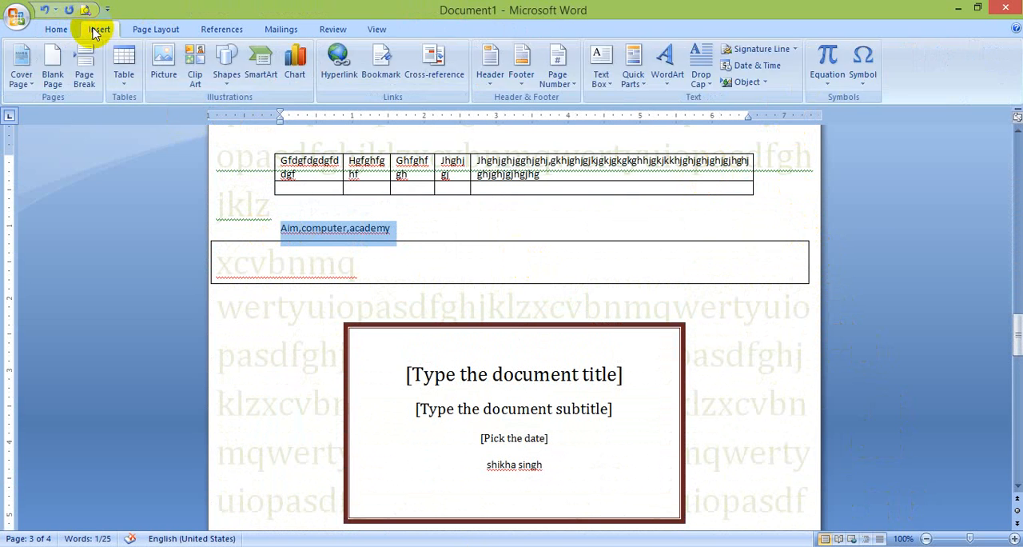
left_click(125, 85)
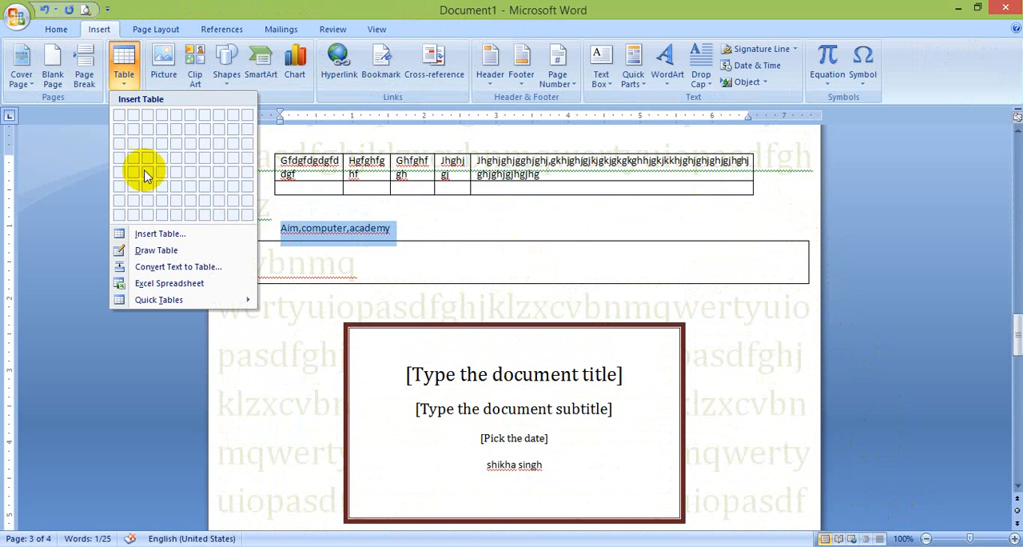
left_click(168, 267)
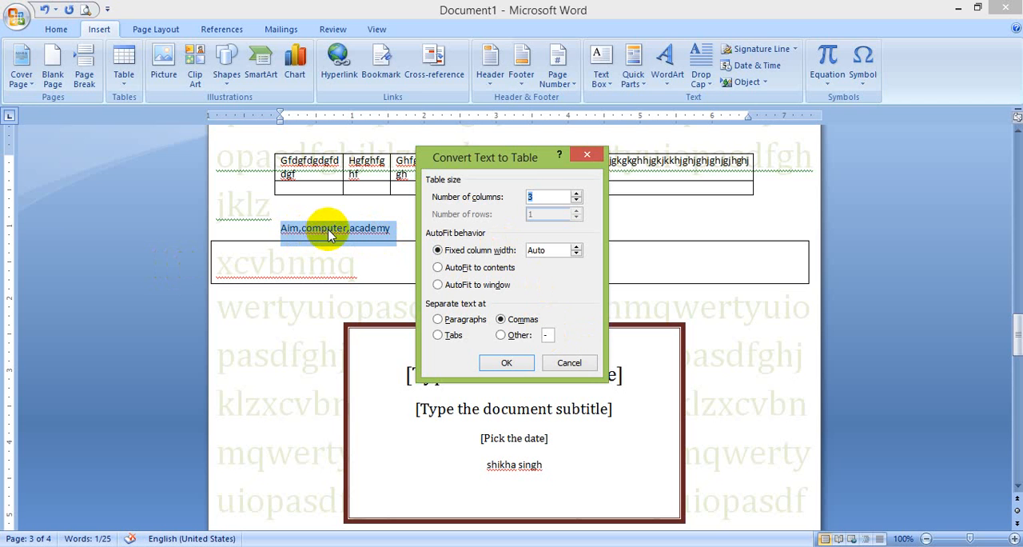
left_click(502, 362)
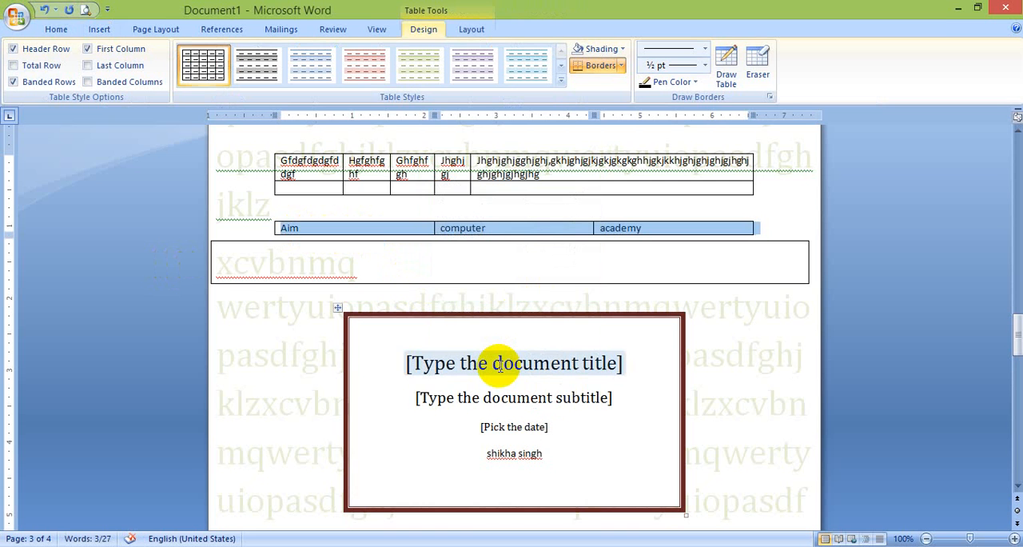
Delete the entire content of the document
key("ctrl+a")
key("Delete")
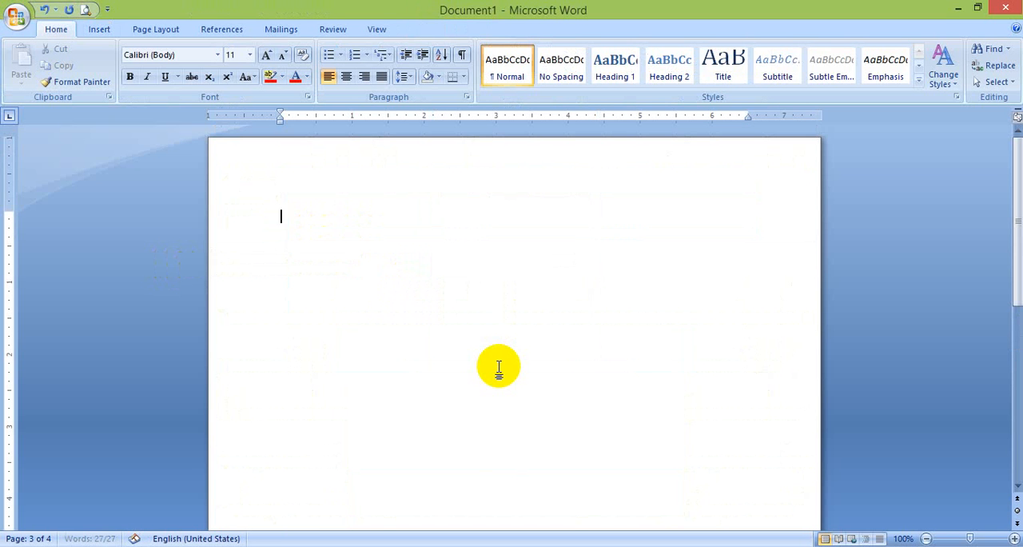
Look for a picture file to insert, browsing the Desktop, the user's My Pictures folder and the Pictures library
left_click(100, 31)
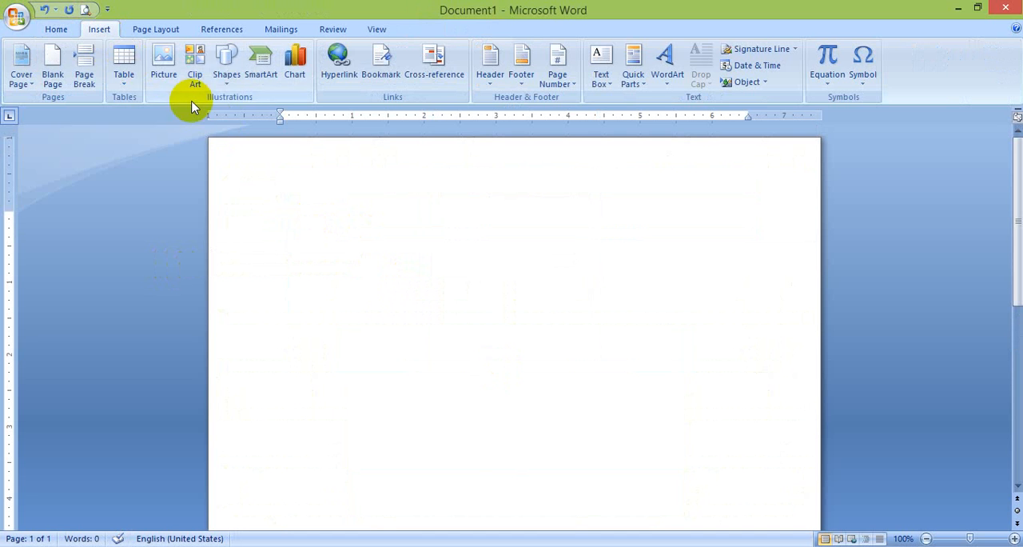
left_click(166, 62)
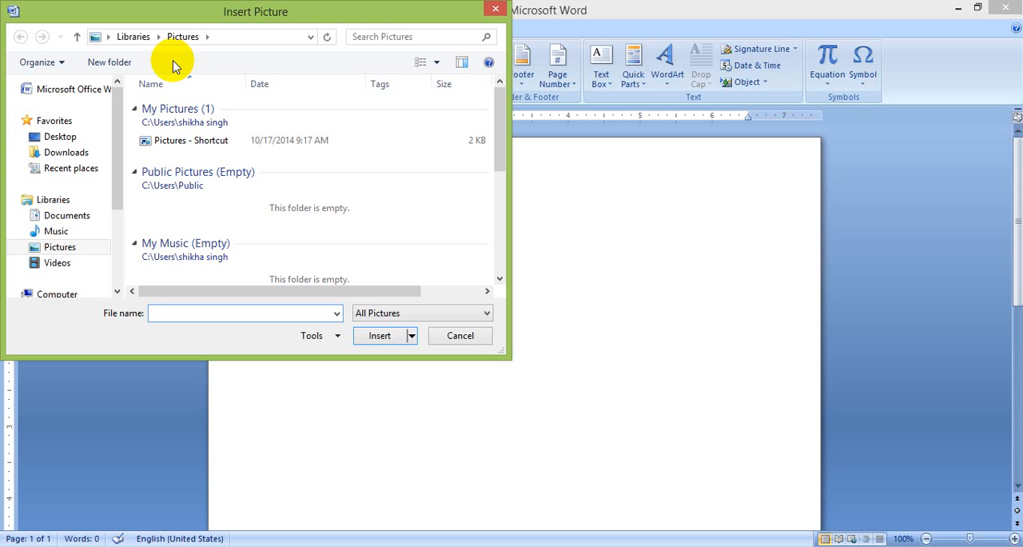
left_click(67, 141)
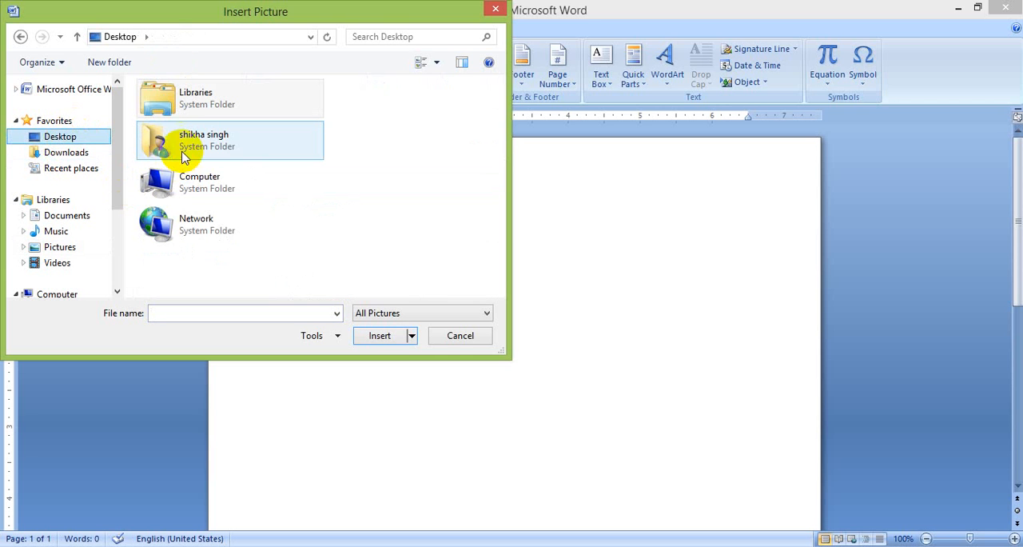
left_click(168, 152)
double_click(168, 152)
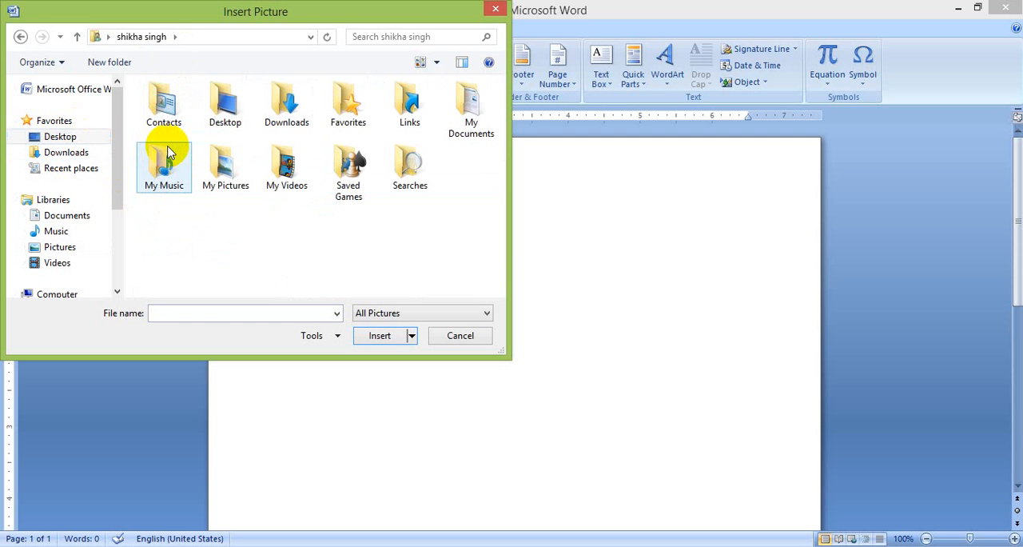
double_click(226, 164)
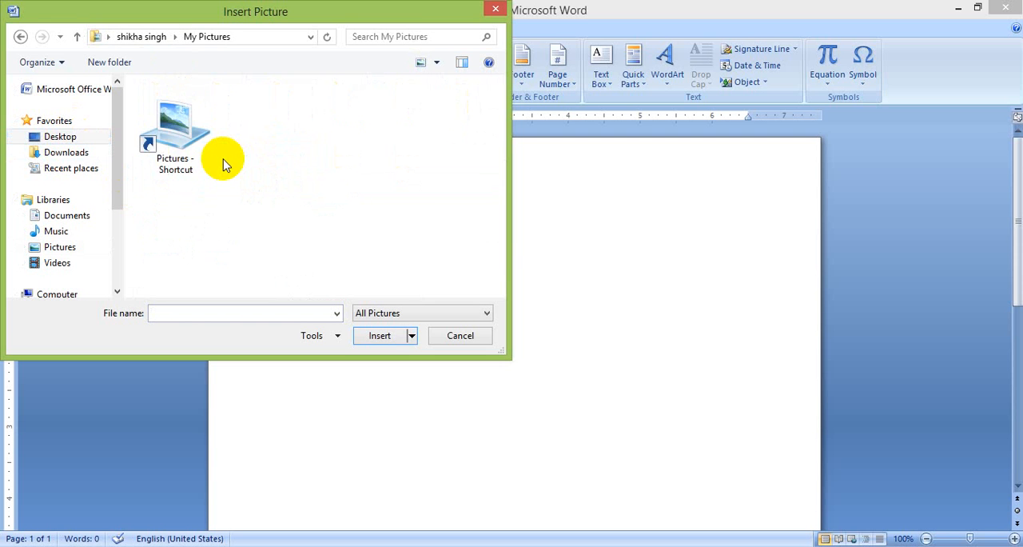
double_click(179, 128)
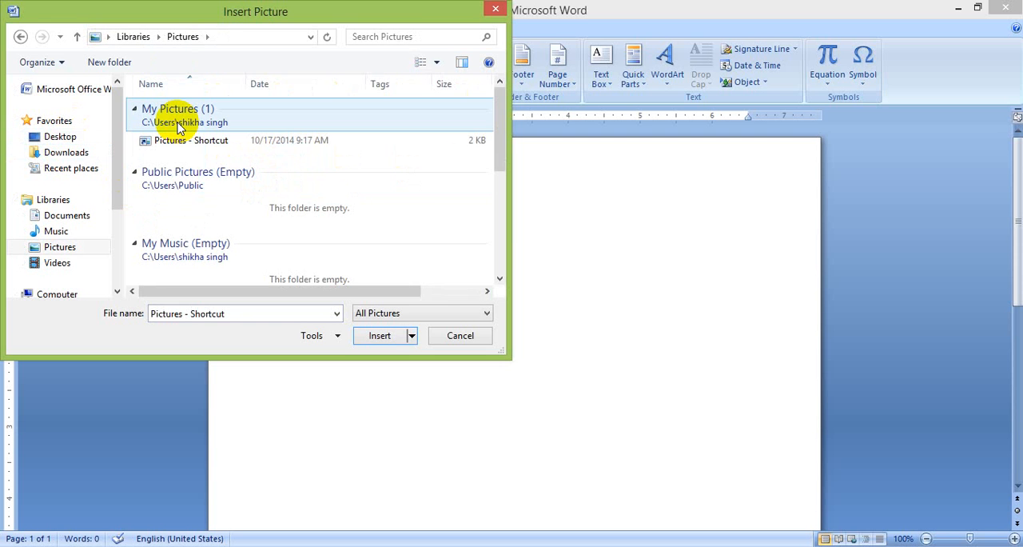
Try to insert "Pictures - Shortcut", check the Music library for images, and close the picture selection
left_click(187, 152)
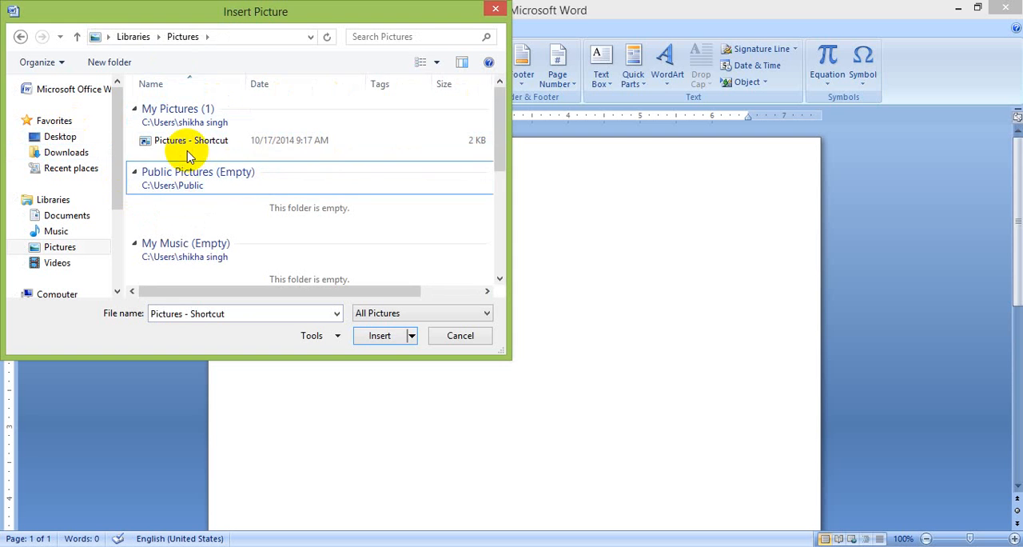
left_click(193, 142)
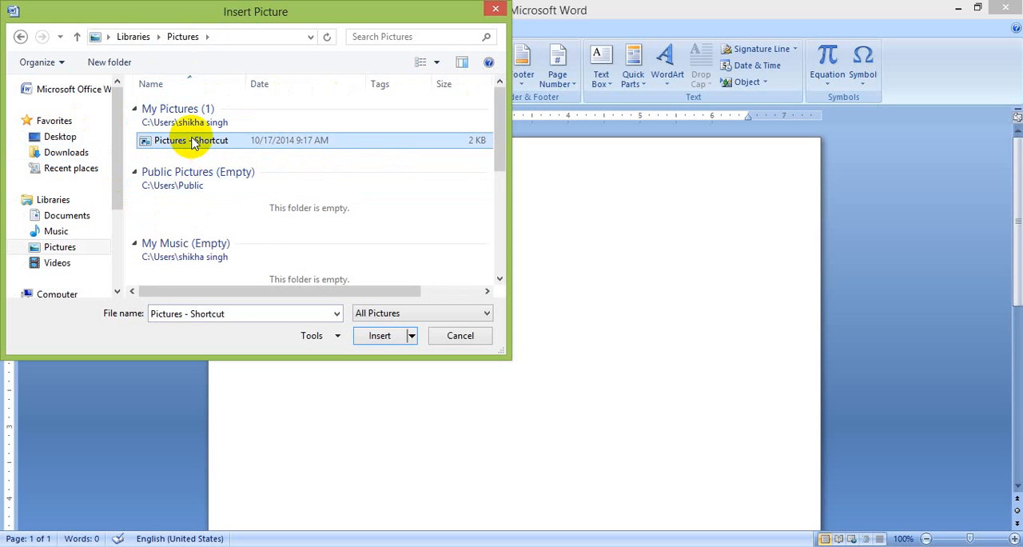
left_click(379, 336)
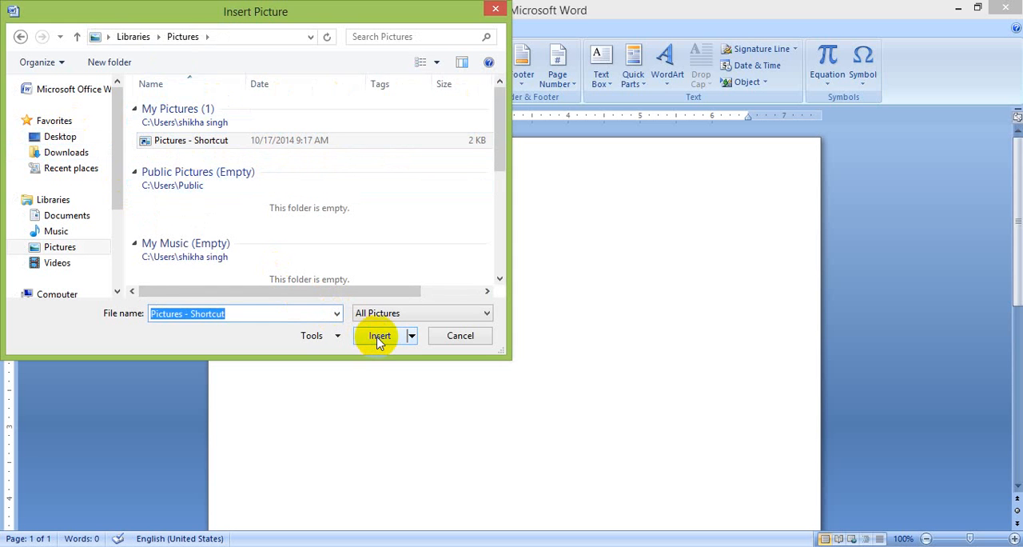
double_click(178, 170)
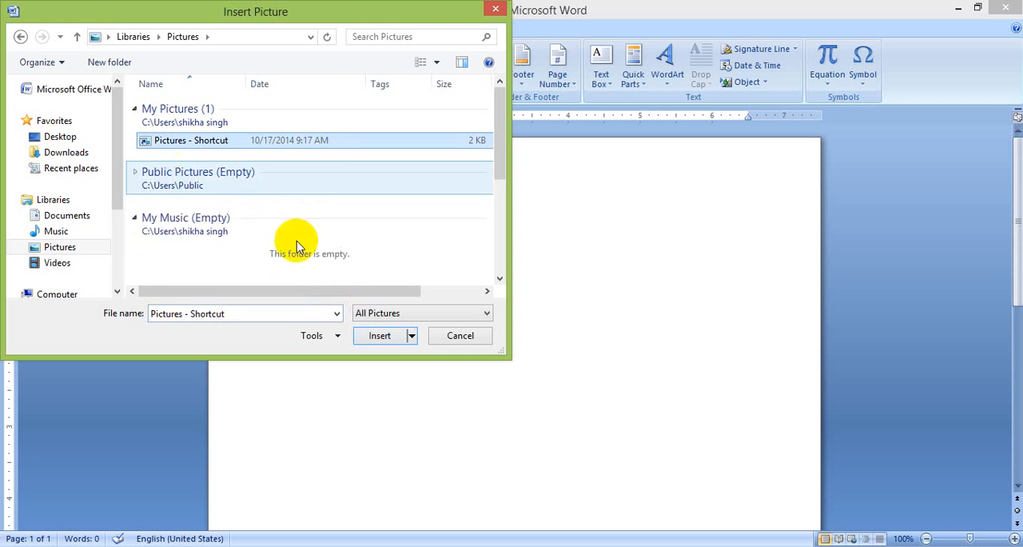
left_click(133, 221)
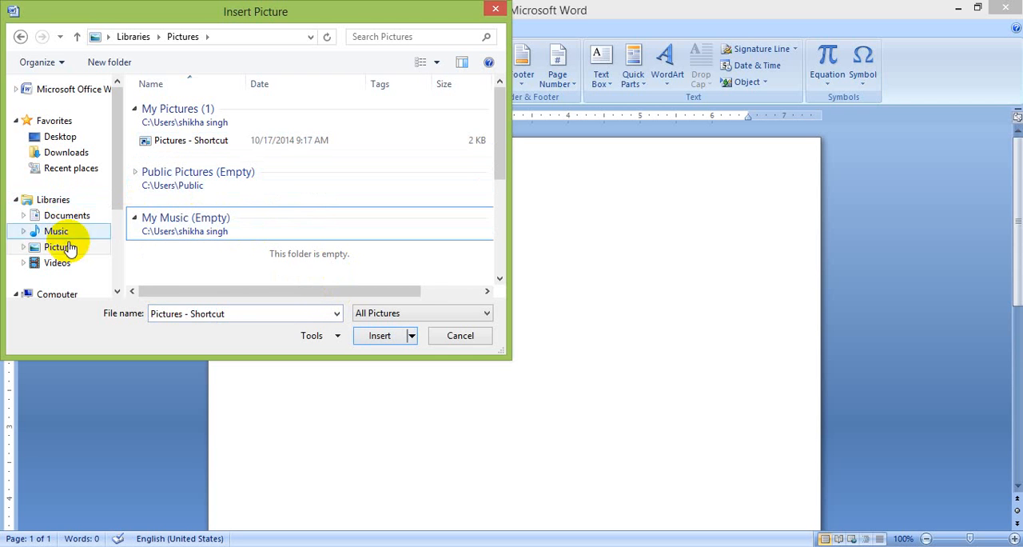
left_click(68, 232)
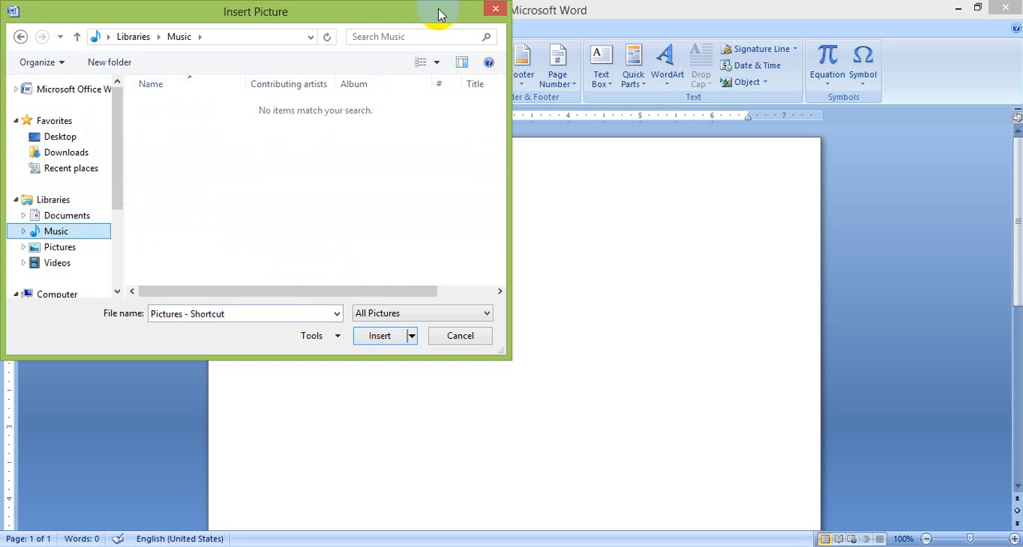
left_click(494, 10)
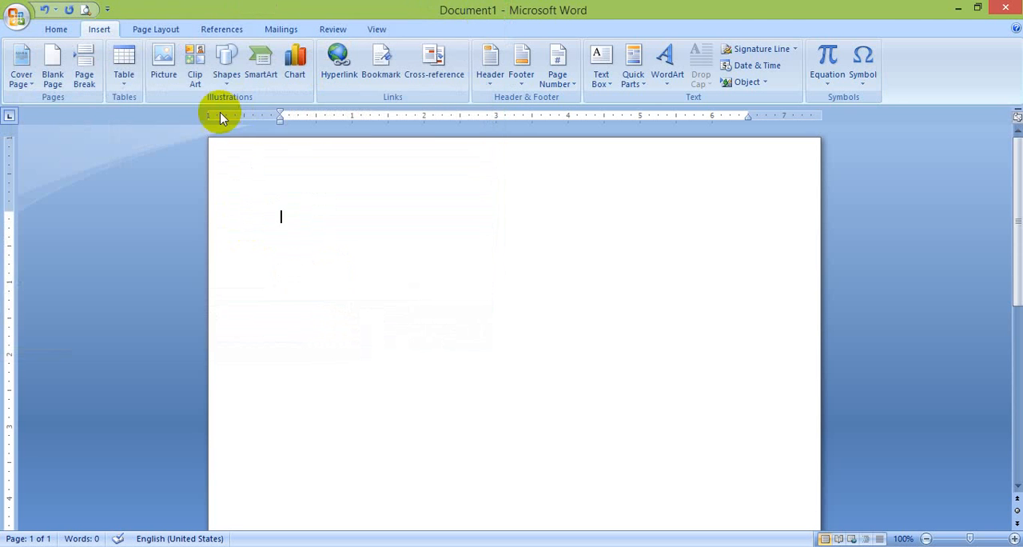
Search the clip art for "concept" and insert the blue clip showing people beside a yellow dollar sign
left_click(196, 78)
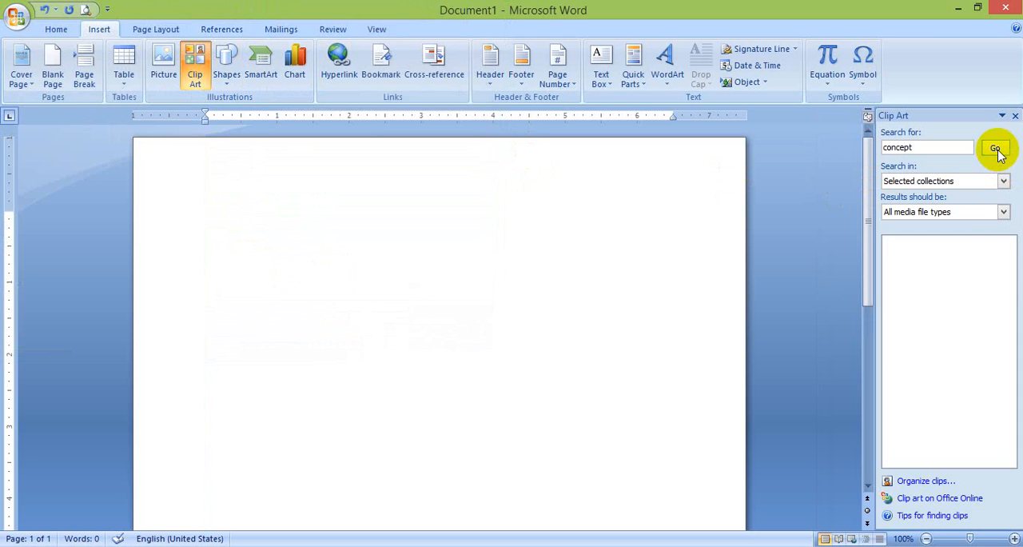
left_click(995, 148)
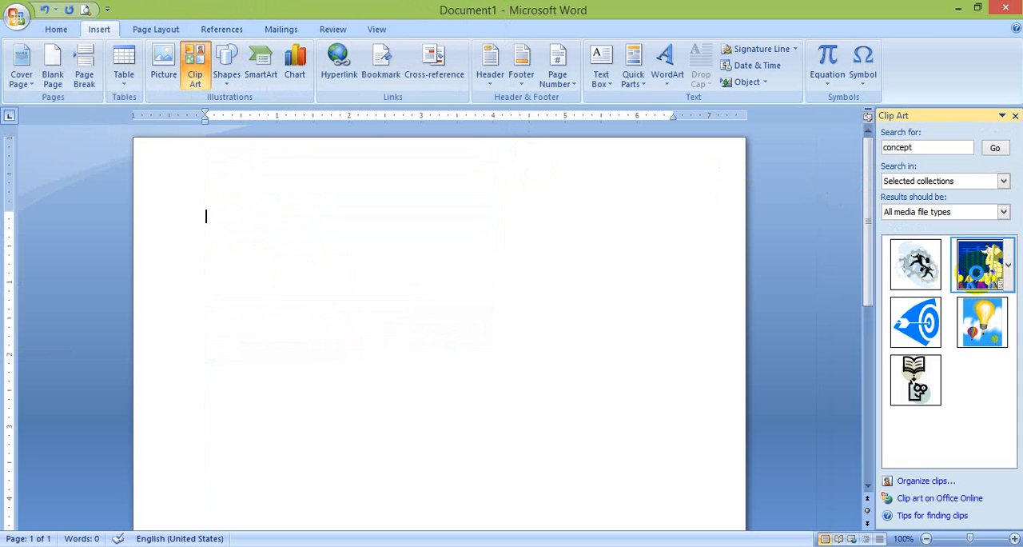
left_click(982, 263)
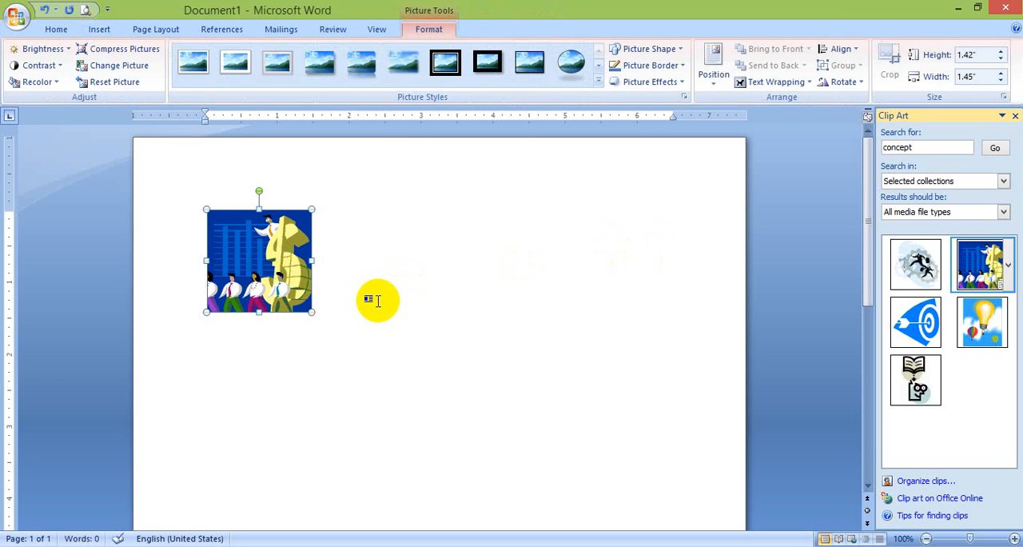
Enter a line of sample text beside the clip art and another line of sample text below it
left_click(377, 300)
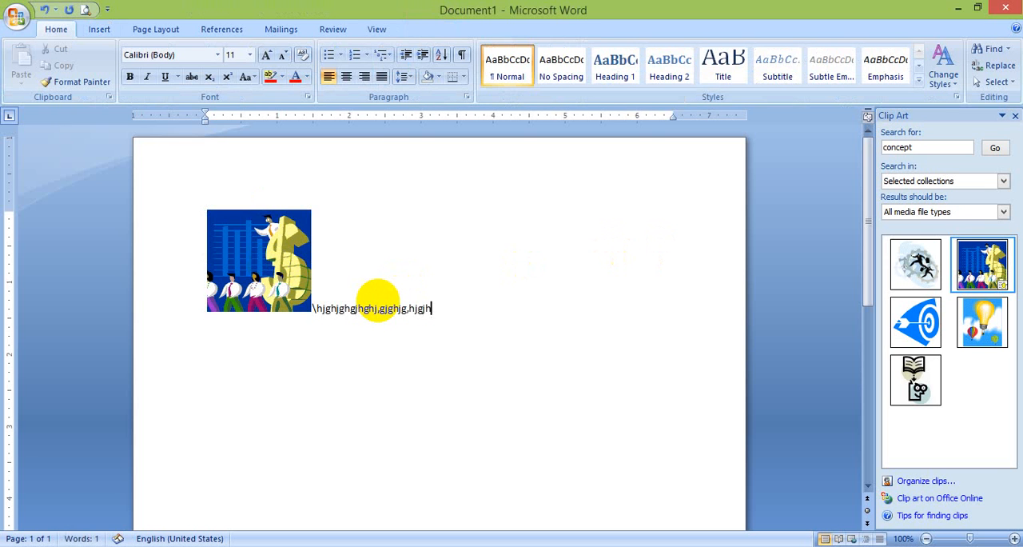
key("Return")
type("mnmb")
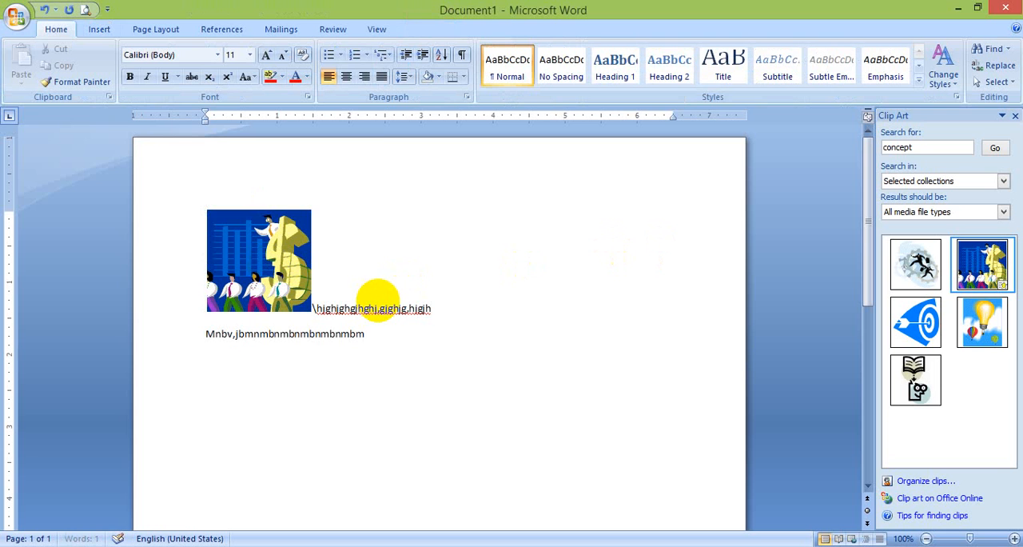
type("nmbnmbnmbnmbnmbnmbnm")
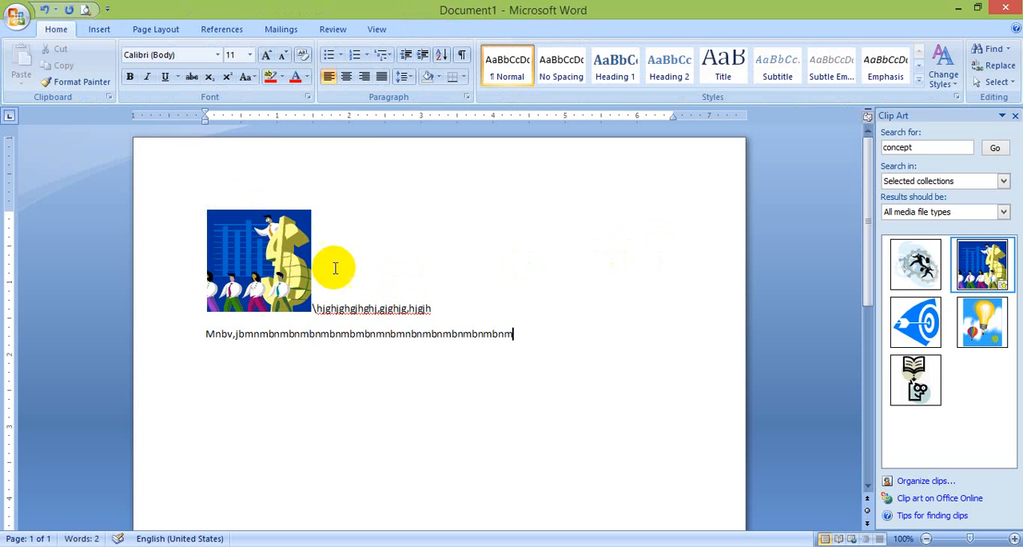
Draw a text box about 1.8" high and 1.92" wide to the right of the clip art and apply the solid orange style
left_click(98, 34)
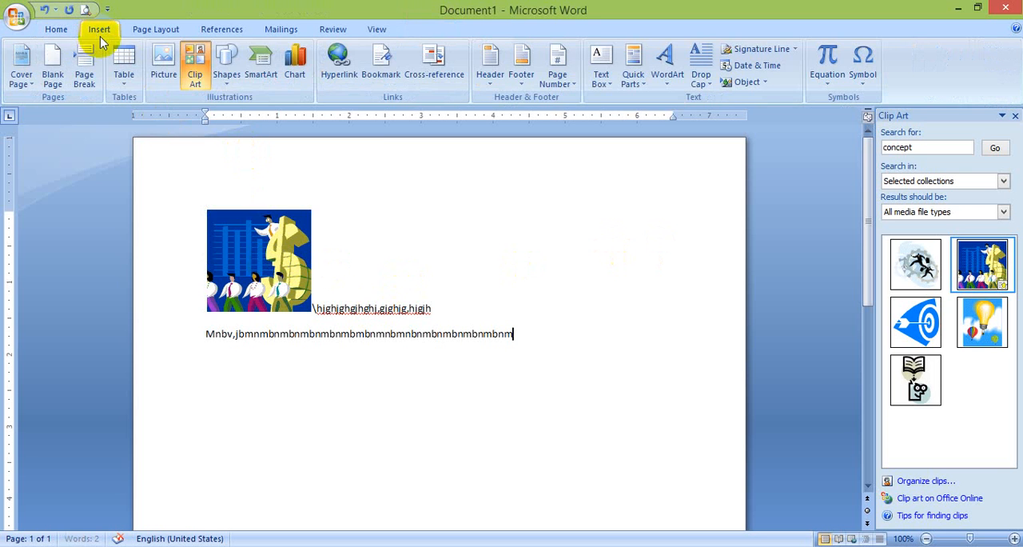
left_click(235, 80)
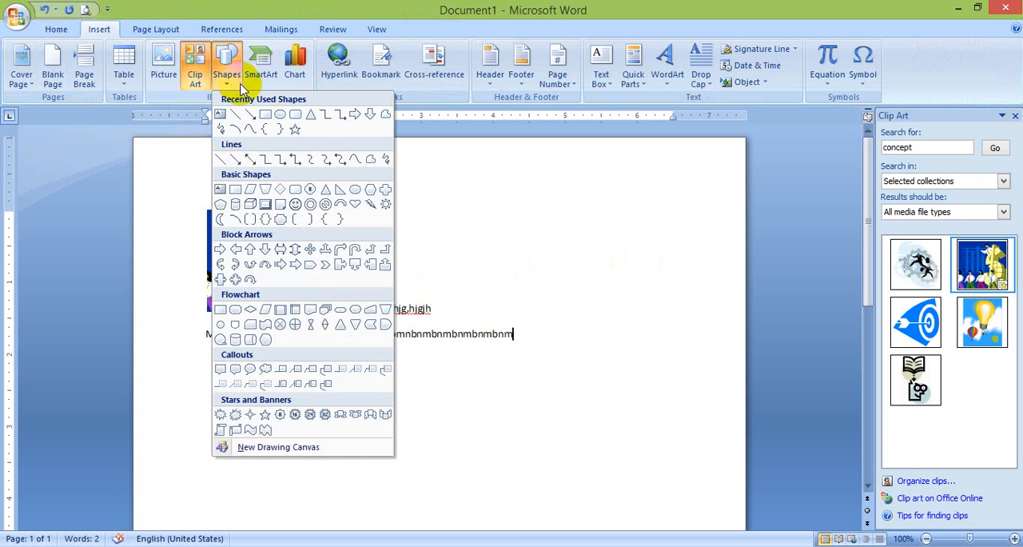
left_click(221, 116)
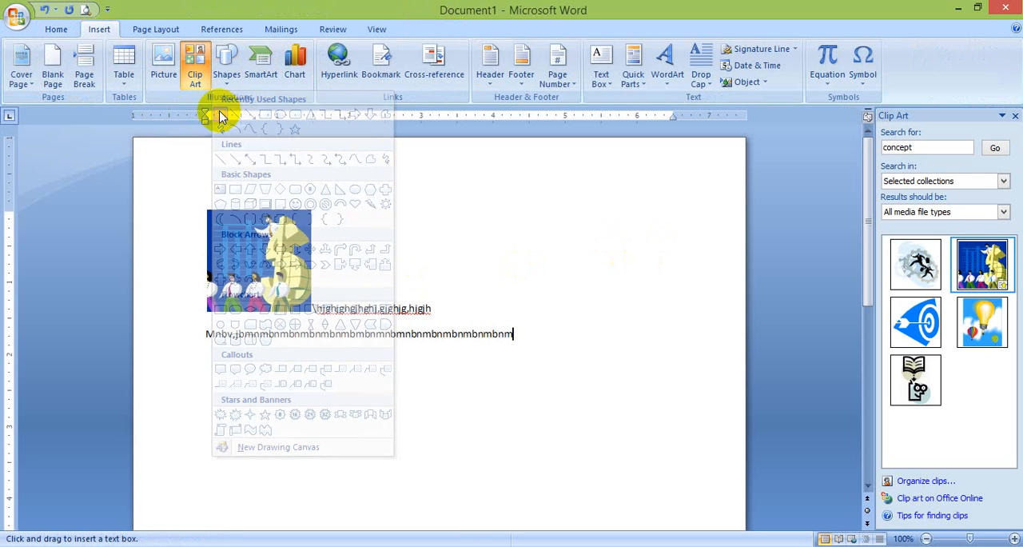
left_click_drag(403, 170, 516, 303)
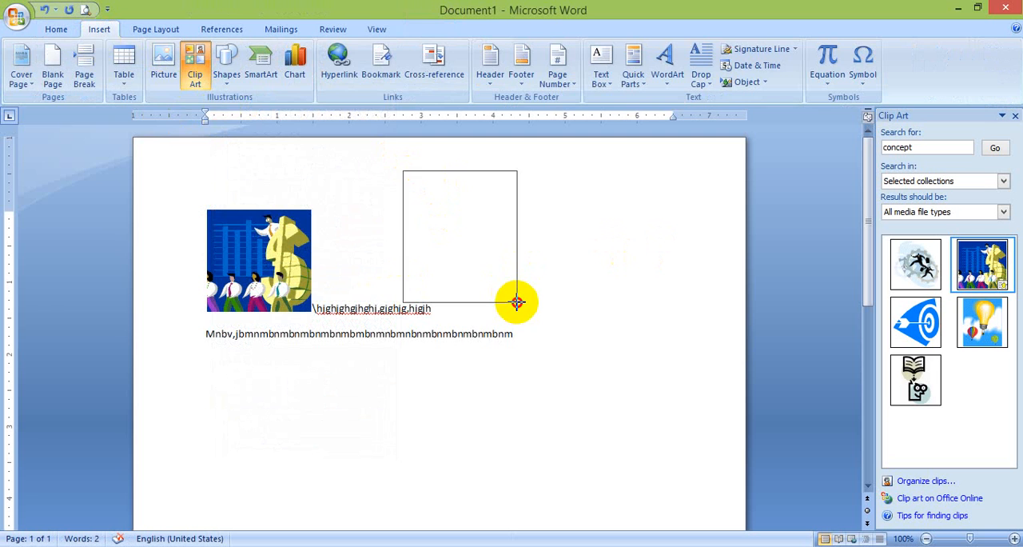
left_click_drag(517, 302, 543, 302)
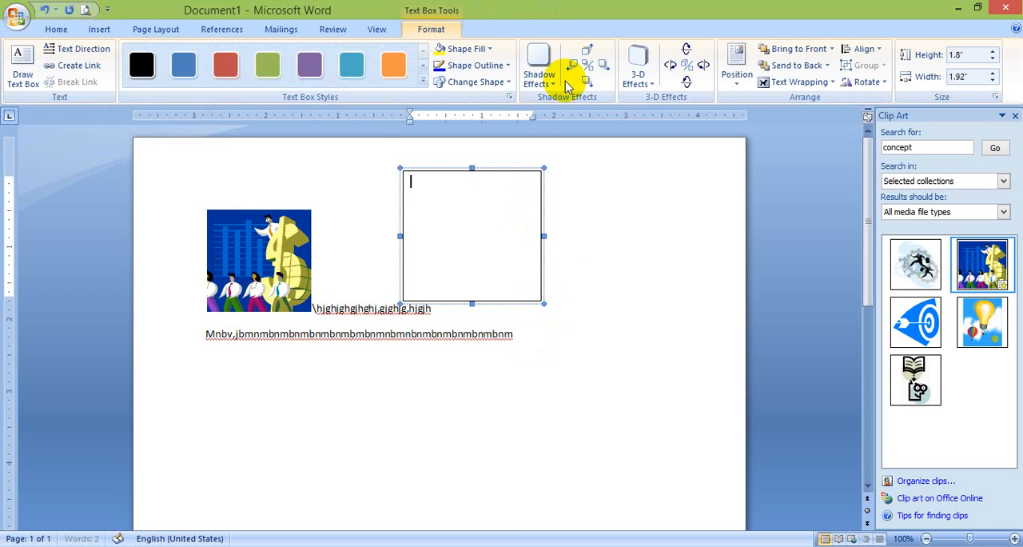
left_click(393, 64)
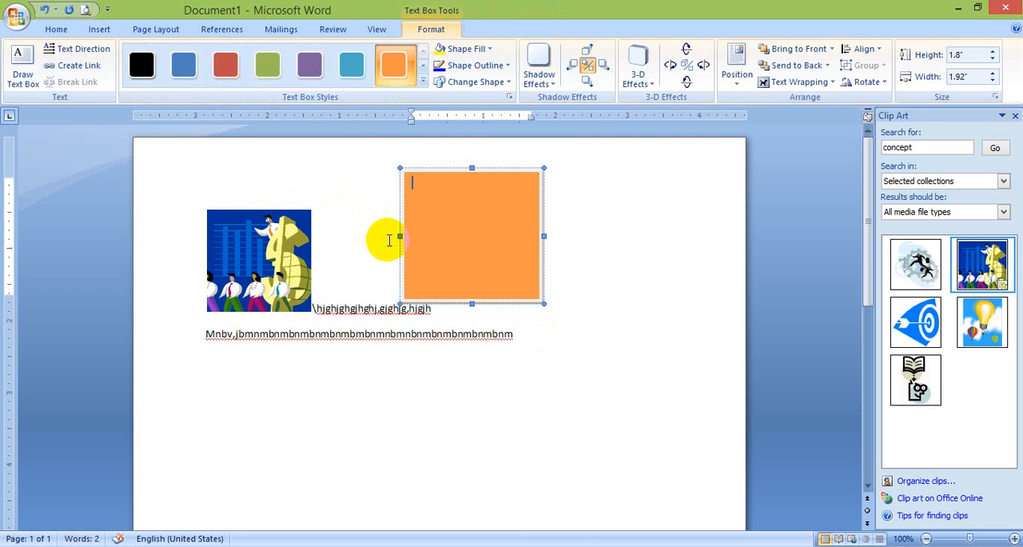
left_click(400, 241)
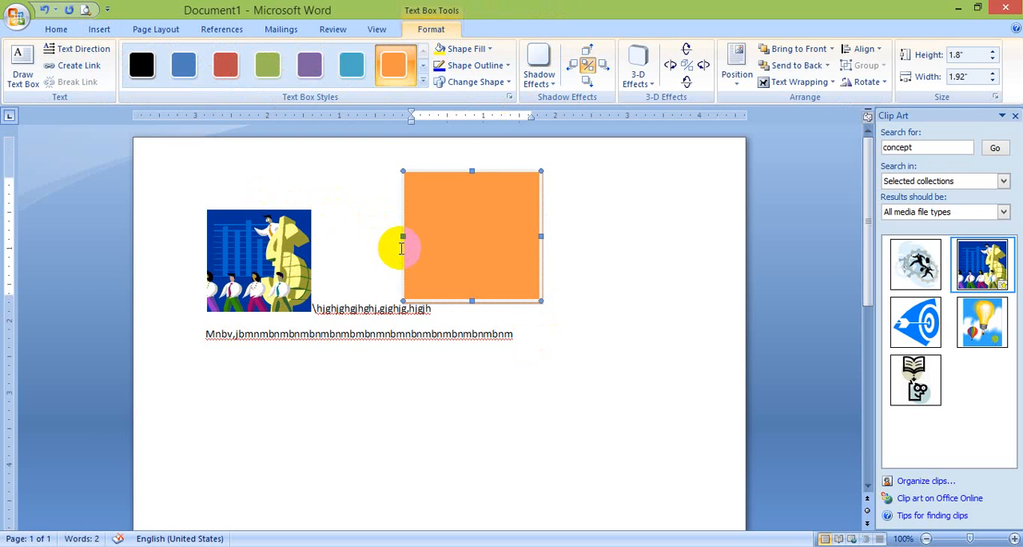
left_click(439, 252)
type("ytfgh")
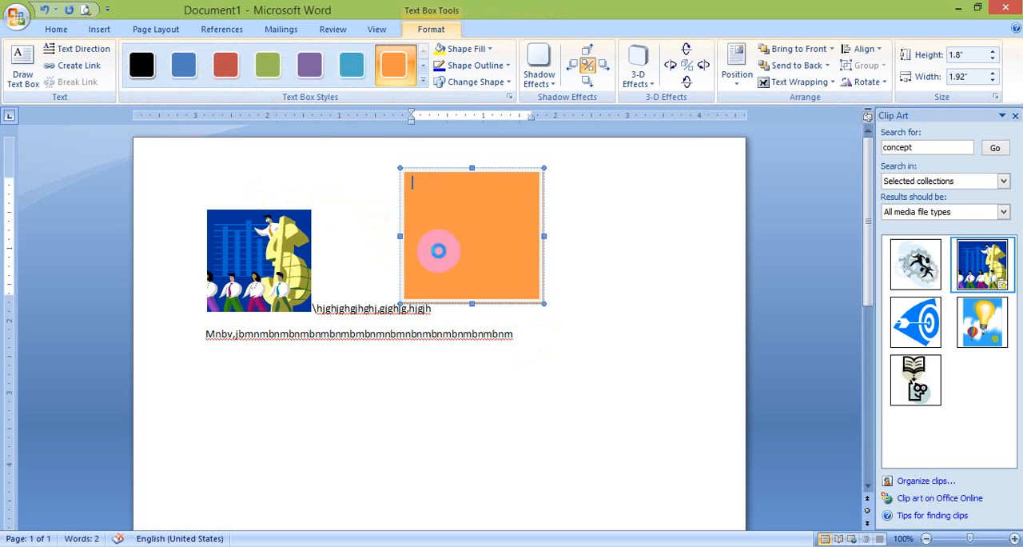
key("ctrl+d")
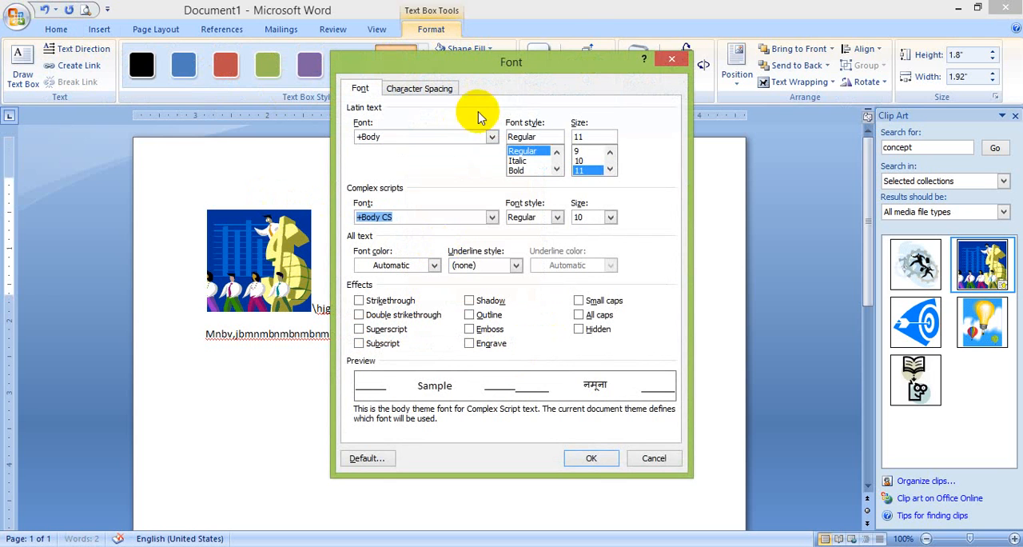
left_click(671, 59)
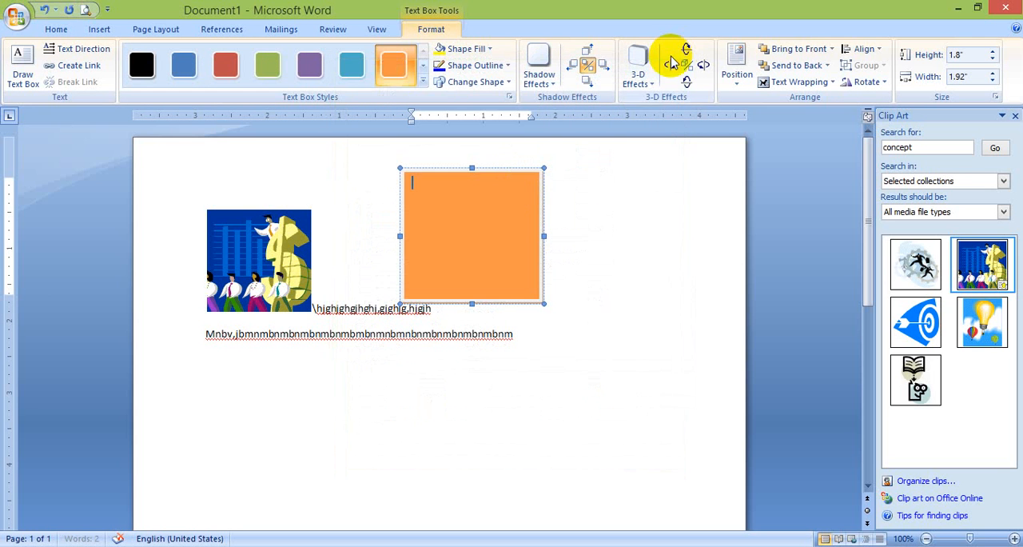
Duplicate the orange text box and place the copy to the right of the original
left_click(508, 167)
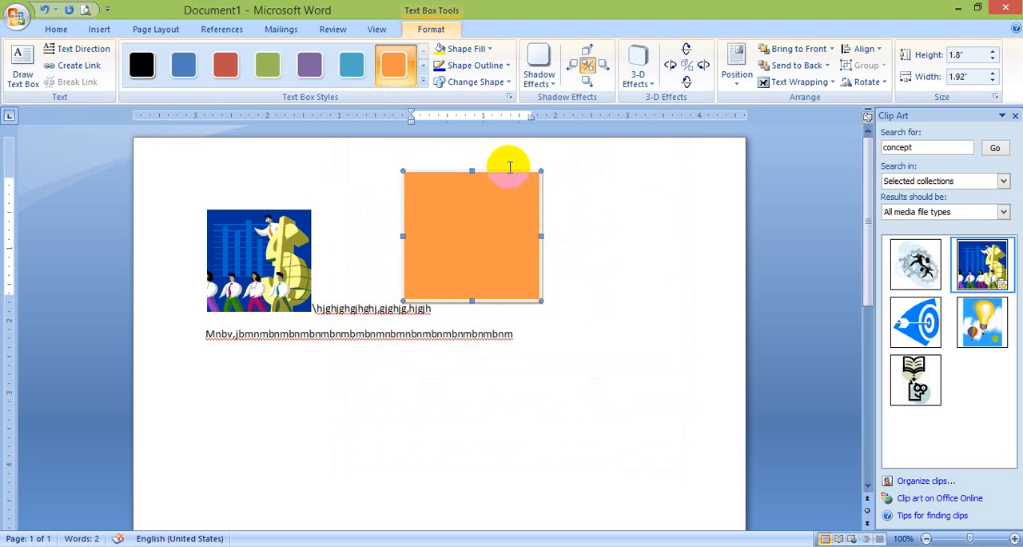
key("ctrl+d")
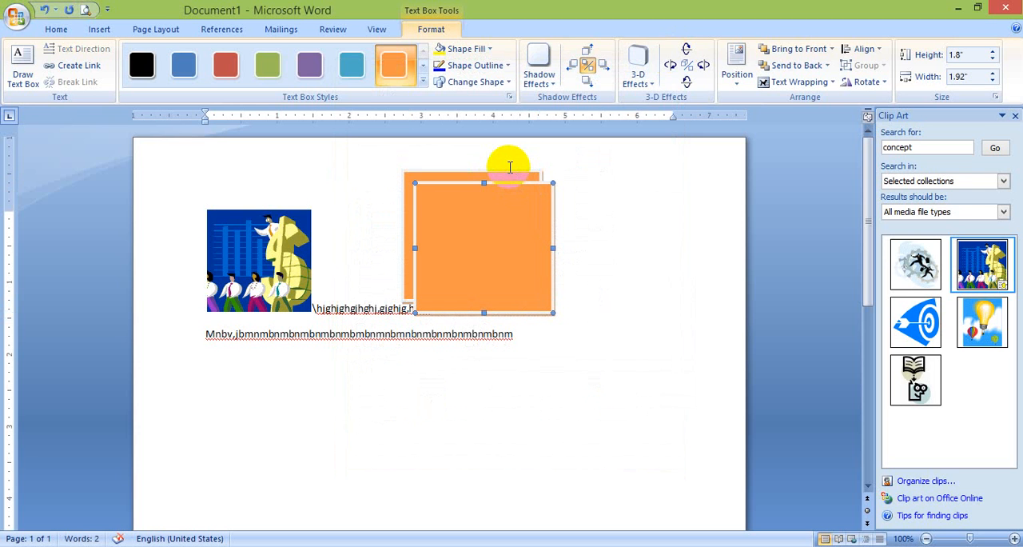
left_click_drag(524, 186, 660, 161)
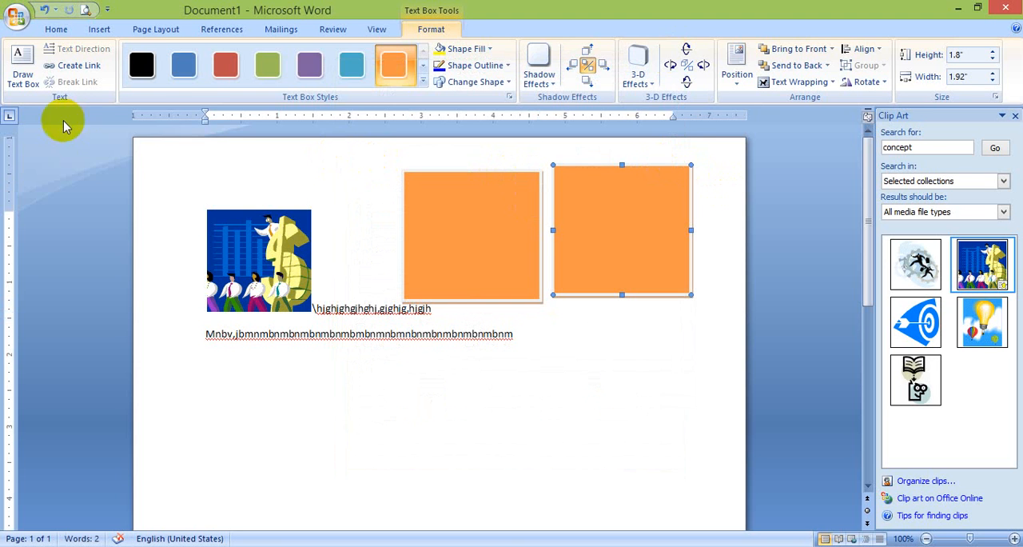
Link the copied text box forward to the original one and fill it with sample text until it overflows into the original
left_click(78, 64)
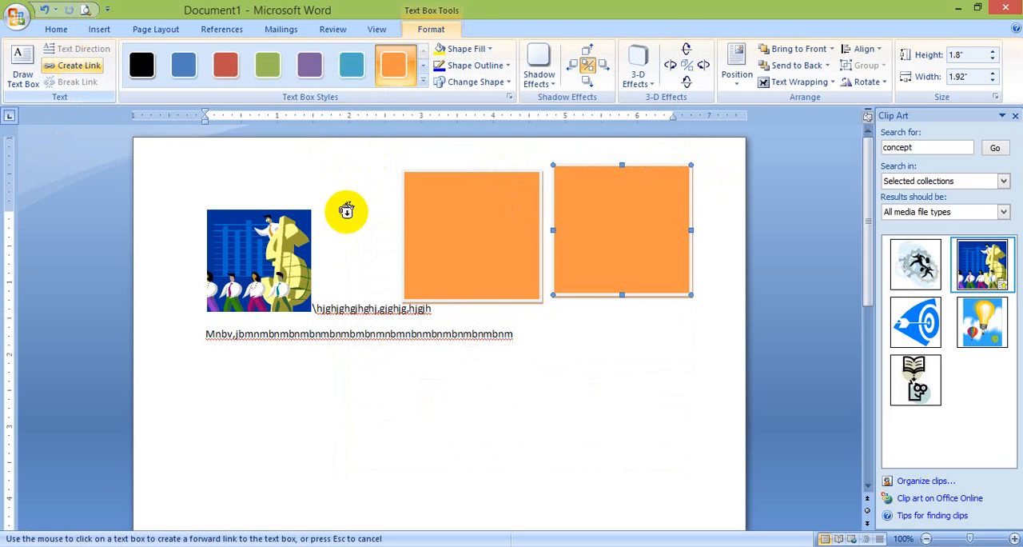
left_click(474, 228)
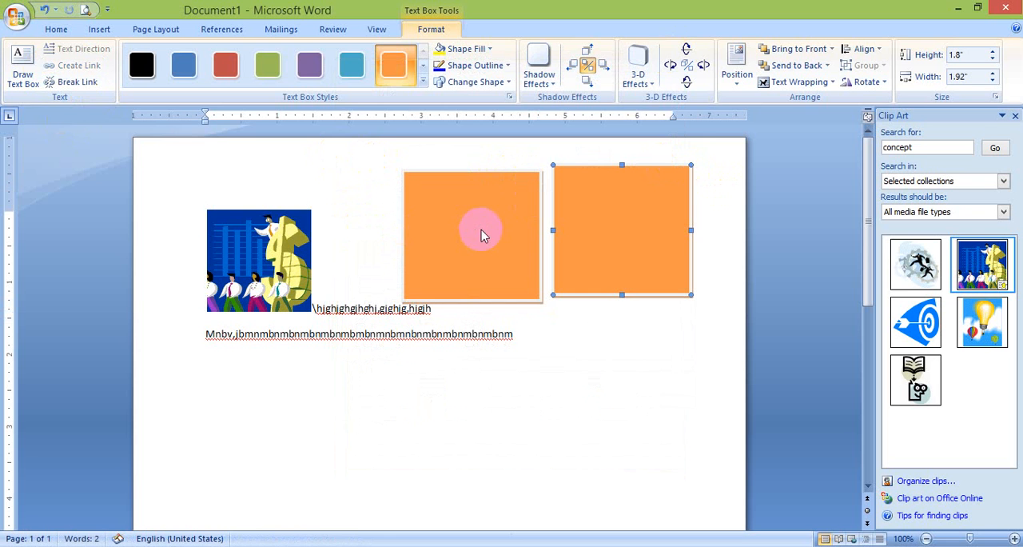
left_click(655, 223)
type("uyfyuffghfkhgfghfghf")
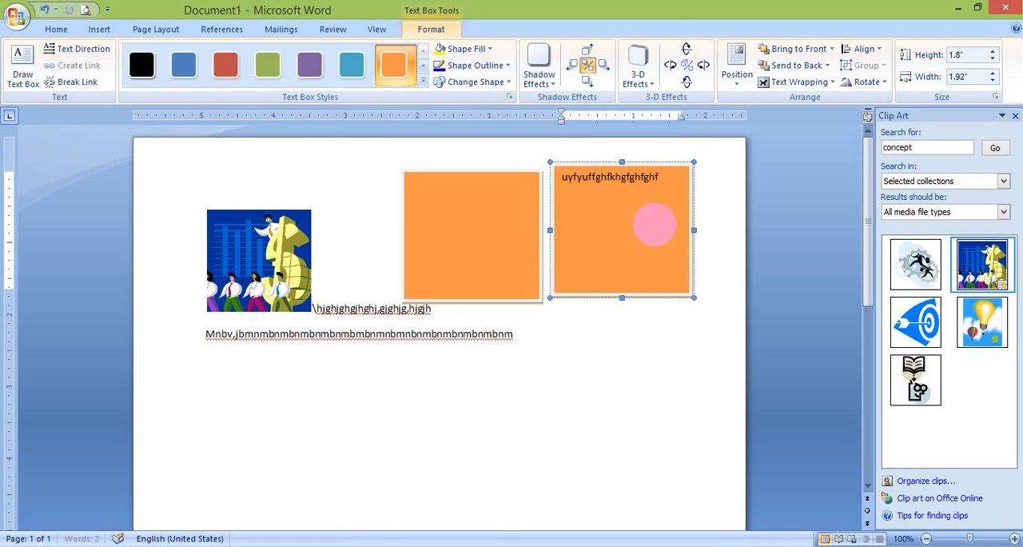
type("hgfkhgfgh")
type("ghfkhgfkghfhkghjgjkgghjghjghjghjg")
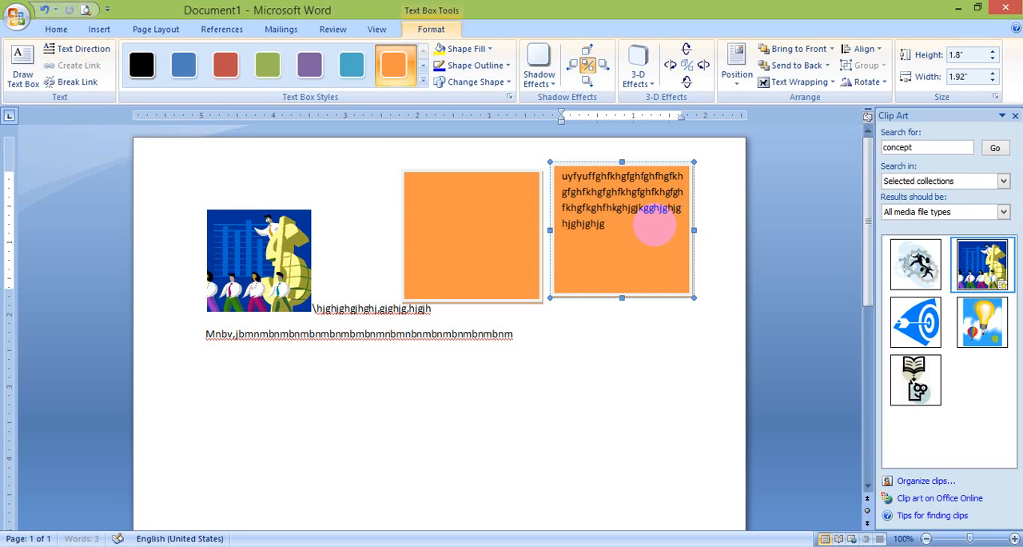
type("hjgjhgjhg")
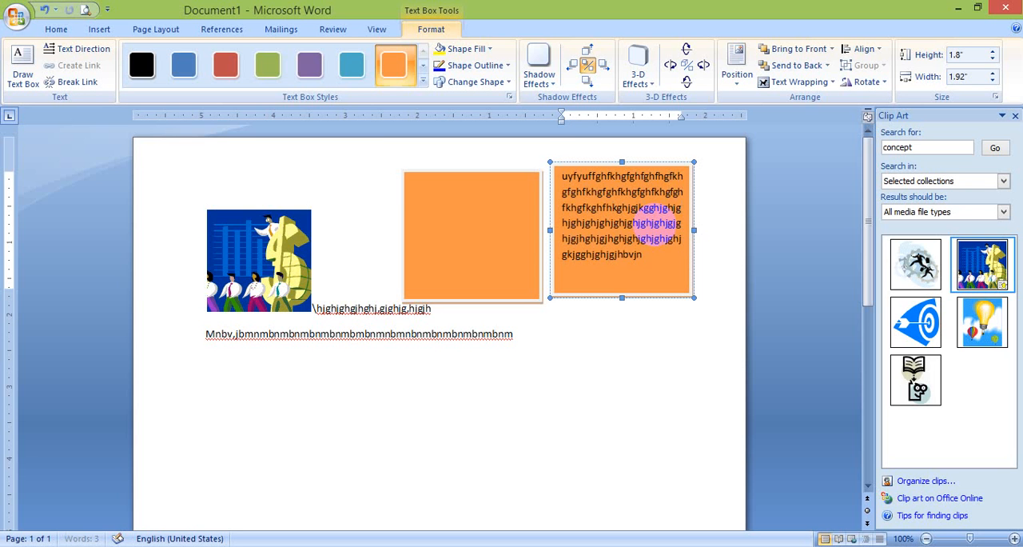
type("vbnvbbnvbnvbnvbvbn")
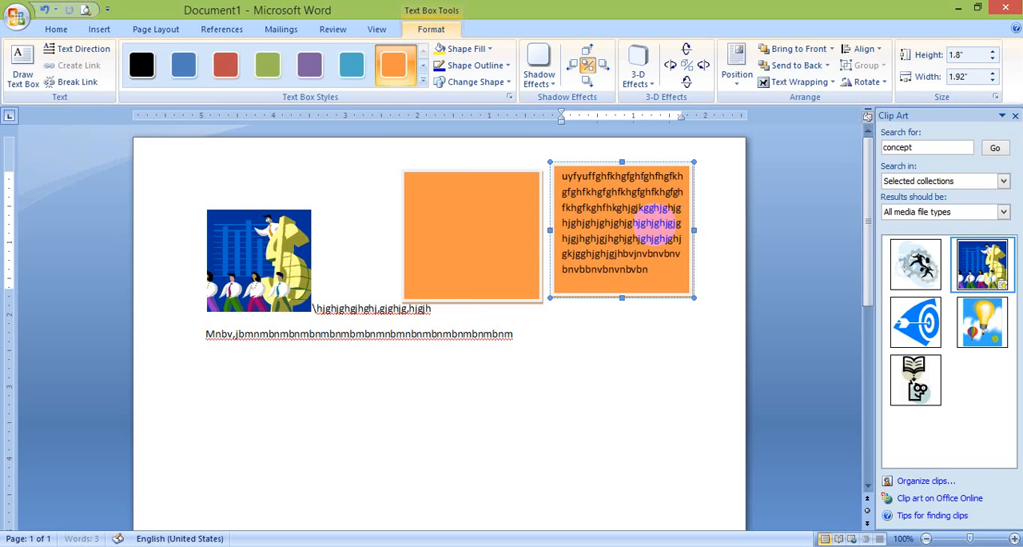
type("vbnvbnvbvn")
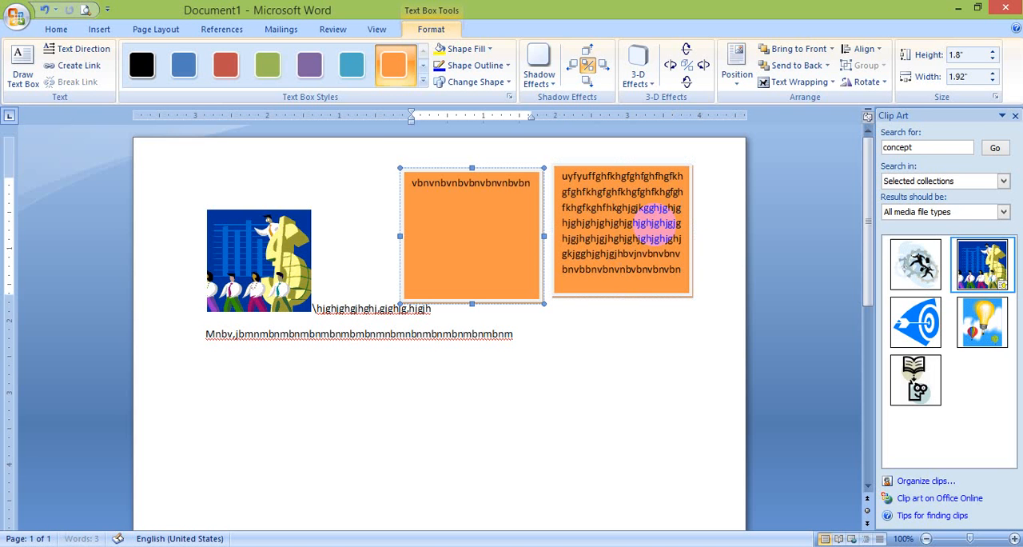
type("vbnvbnvnb")
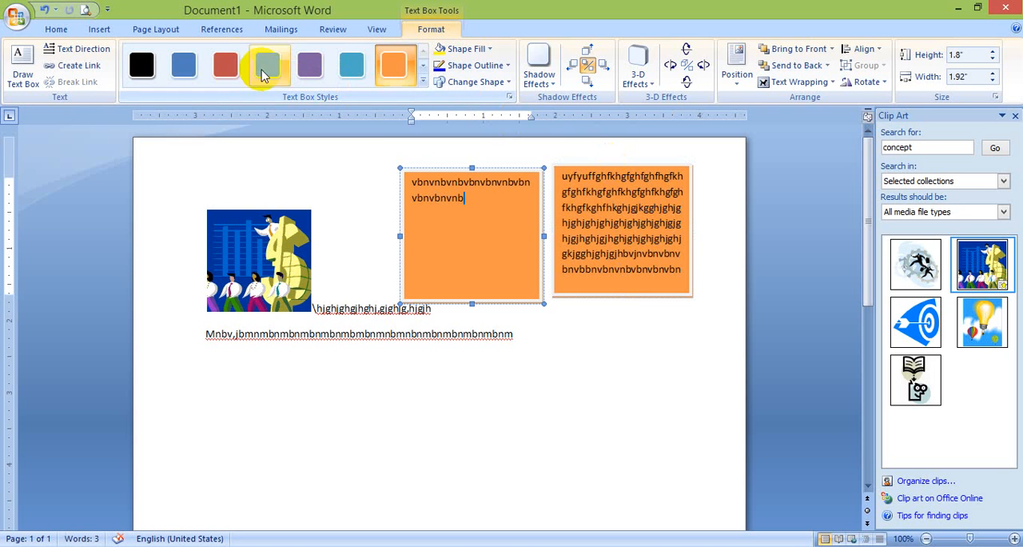
Apply the solid red text box style to the linked text boxes
left_click(231, 66)
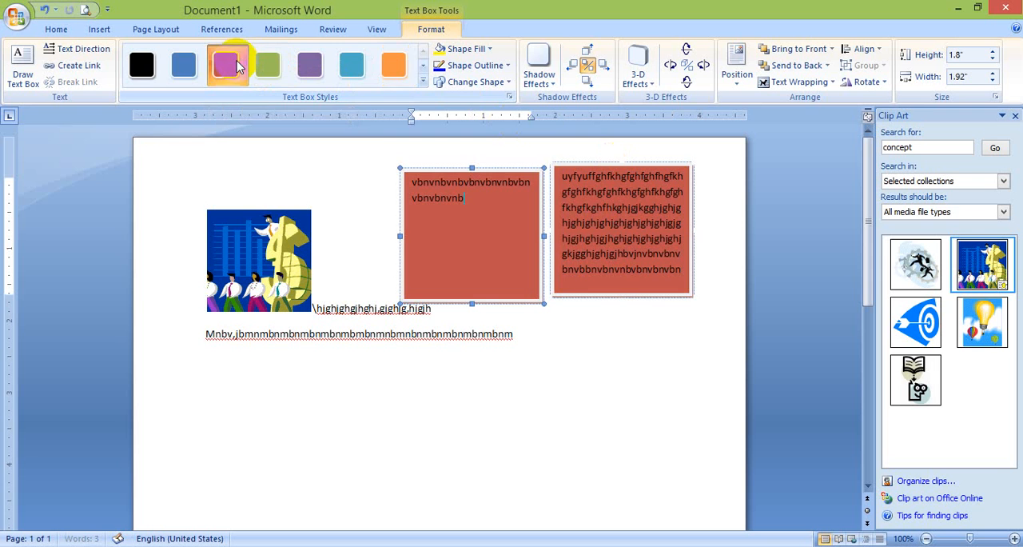
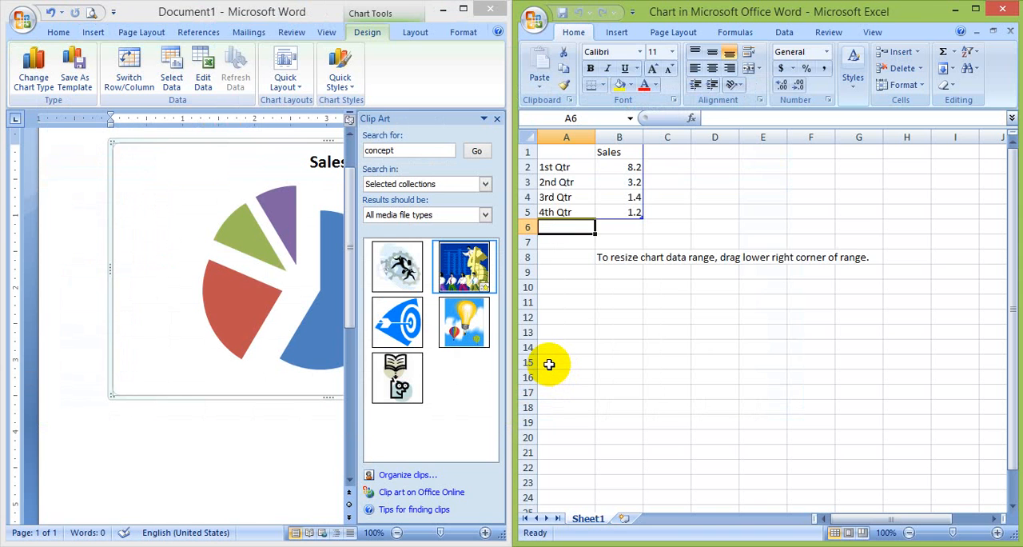
Change the first two data rows of the chart's sheet to jan with 90 and feb with 567
key("Up")
key("Up")
key("Up")
key("Up")
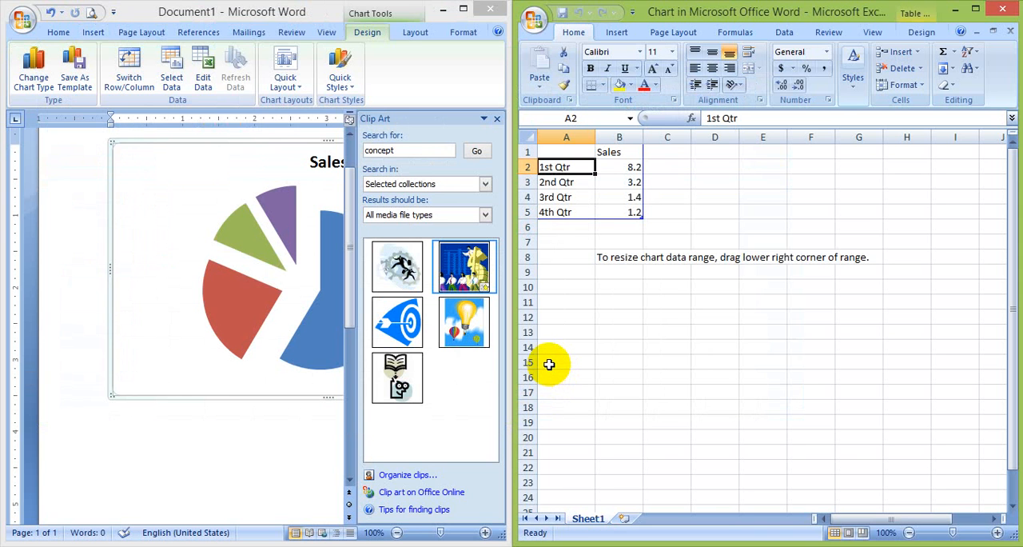
type("jan")
key("Tab")
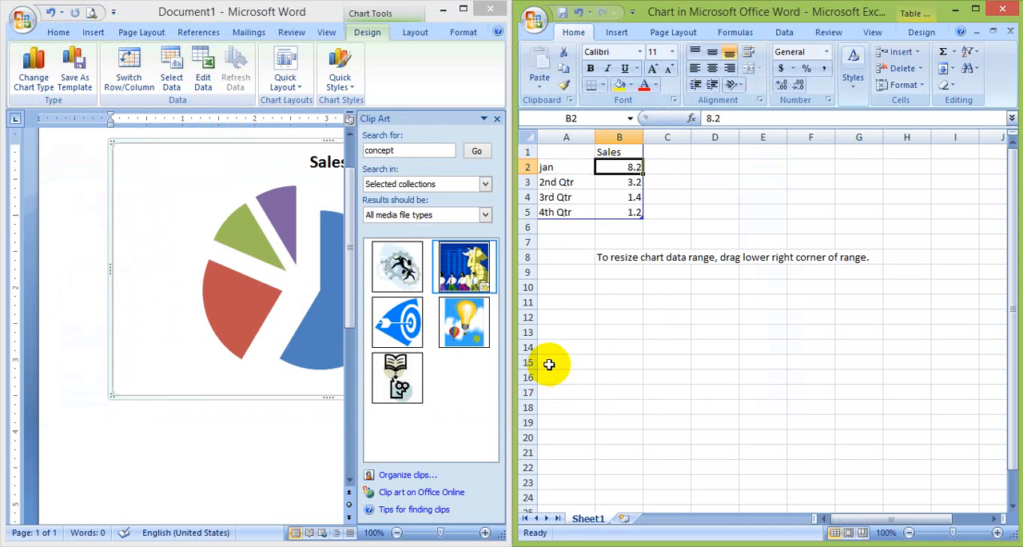
type("90")
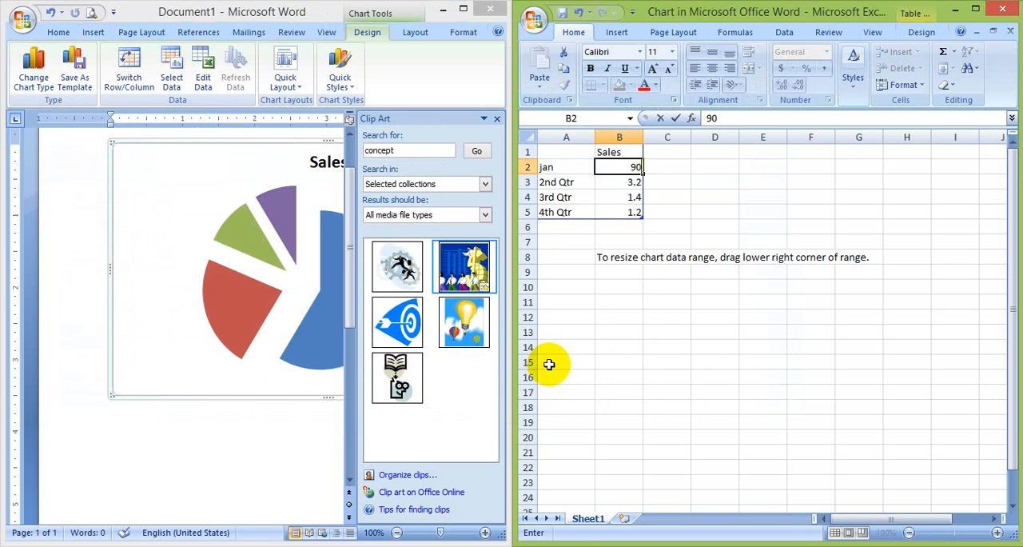
key("Return")
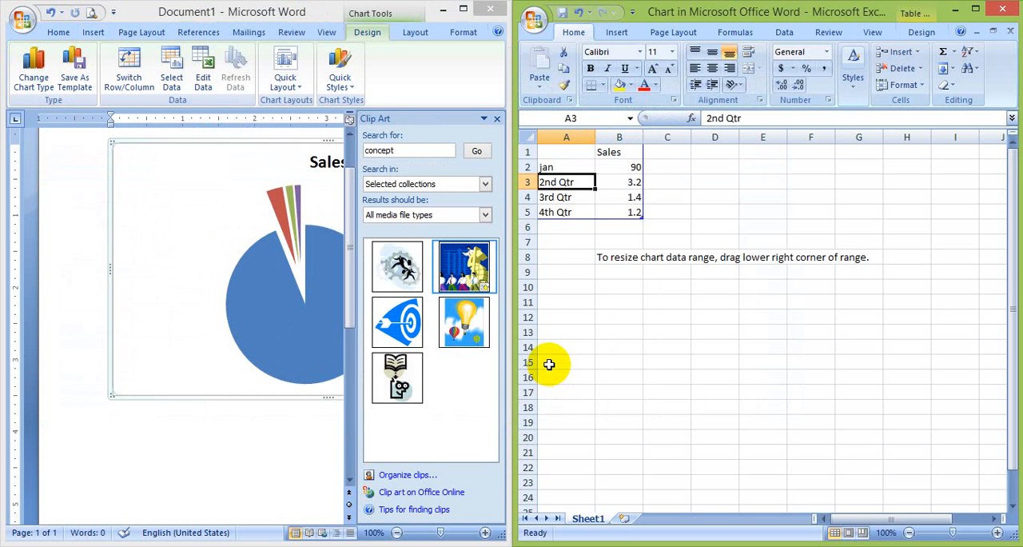
type("feb")
key("Tab")
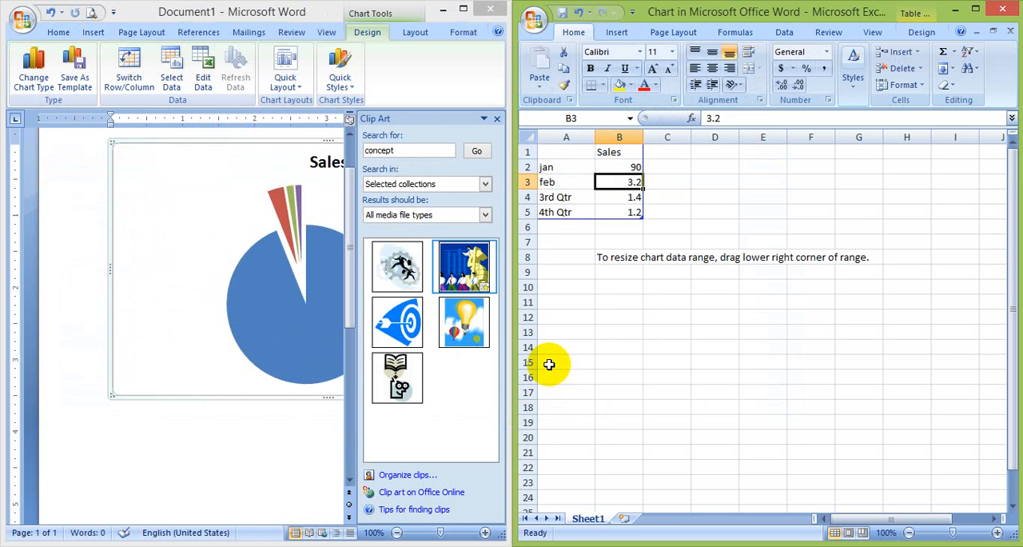
type("5676")
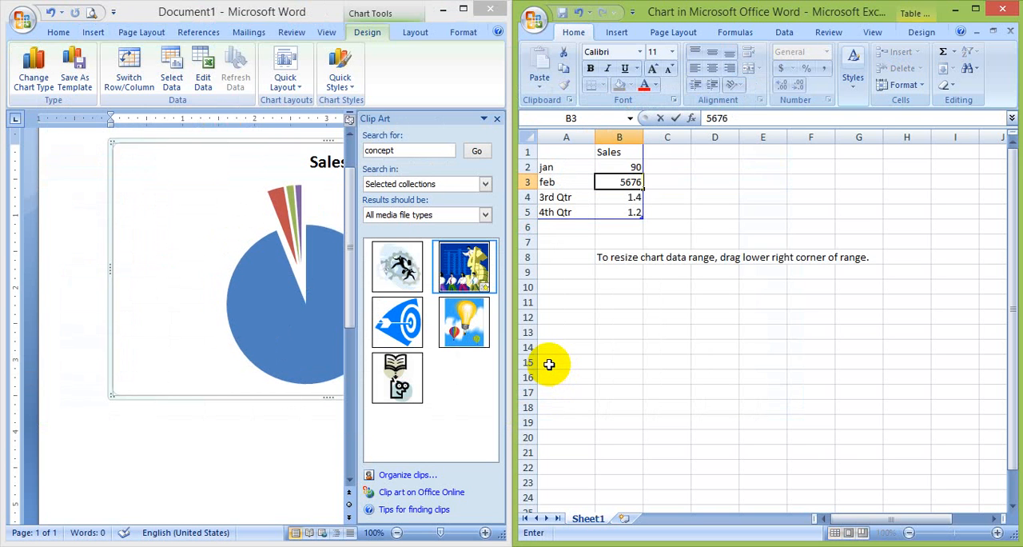
key("BackSpace")
key("Return")
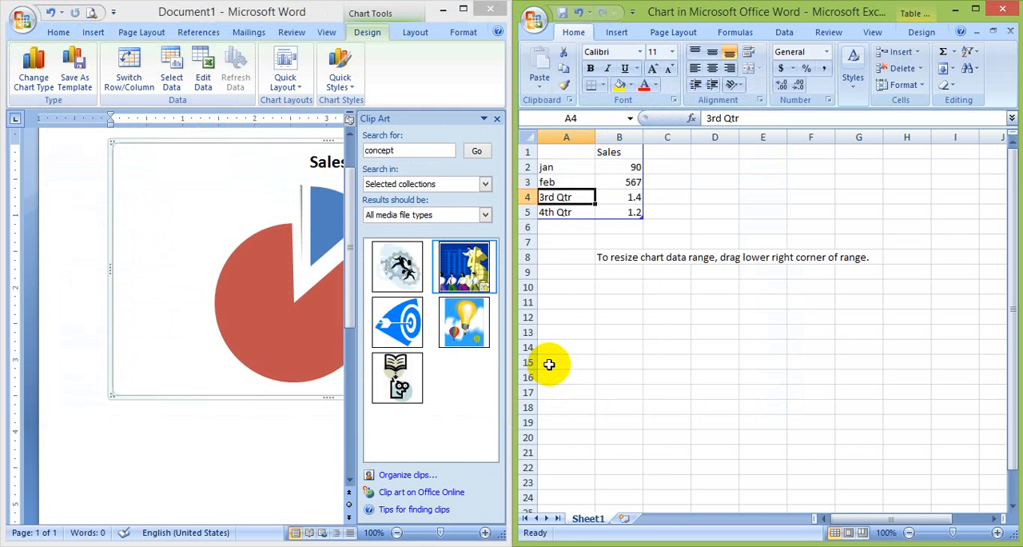
Change the last two chart data rows to mar with 909 and apr with 767, and close the data sheet
type("mar")
key("Tab")
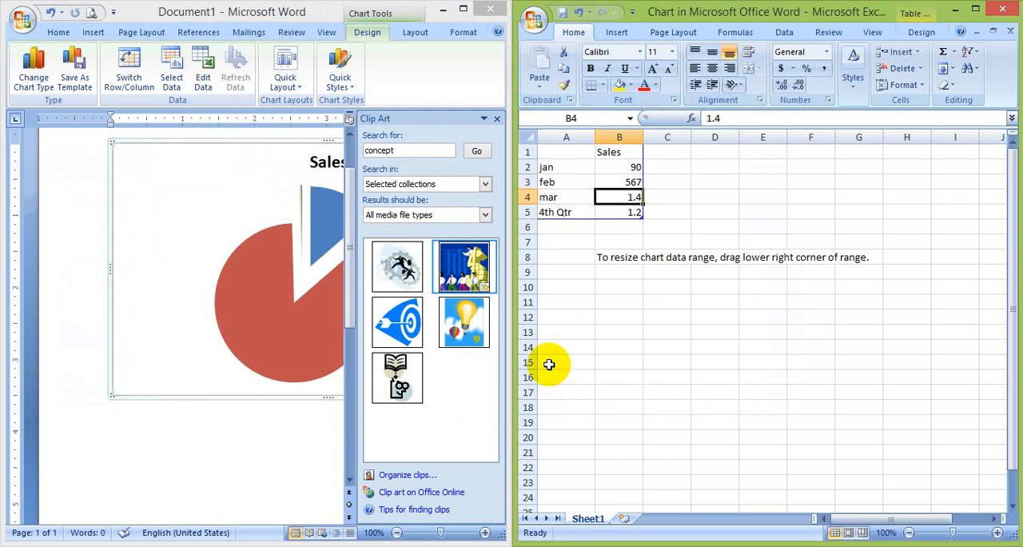
type("909")
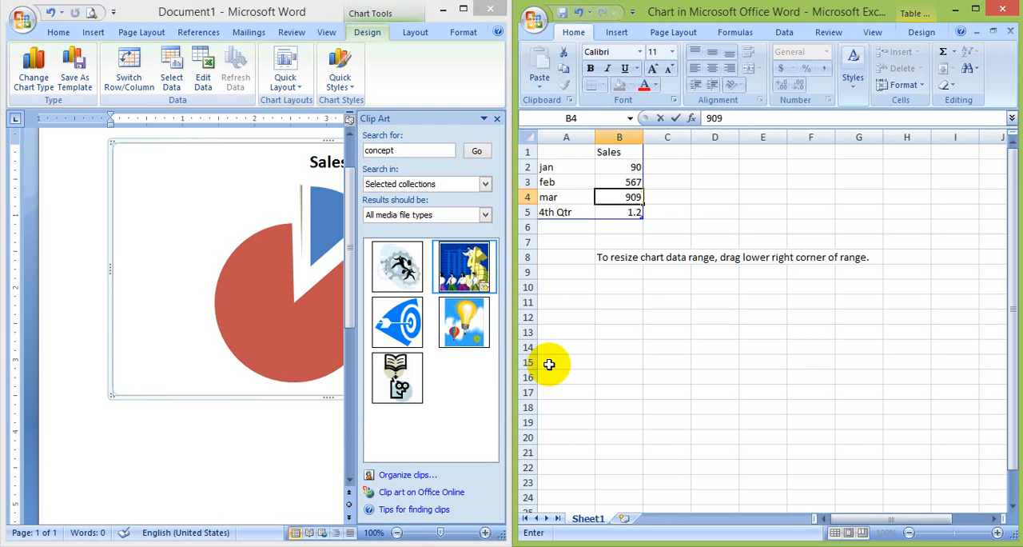
key("Return")
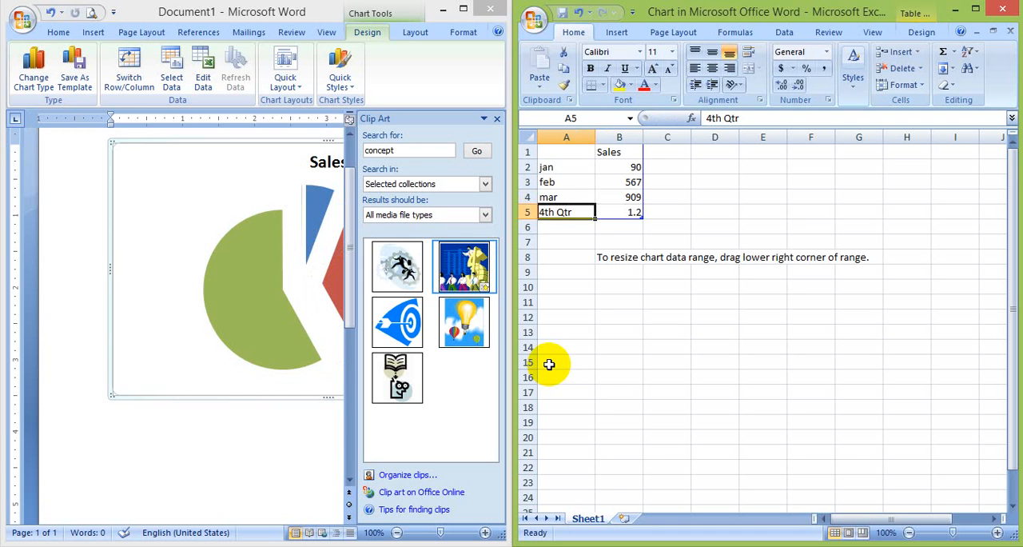
type("fith")
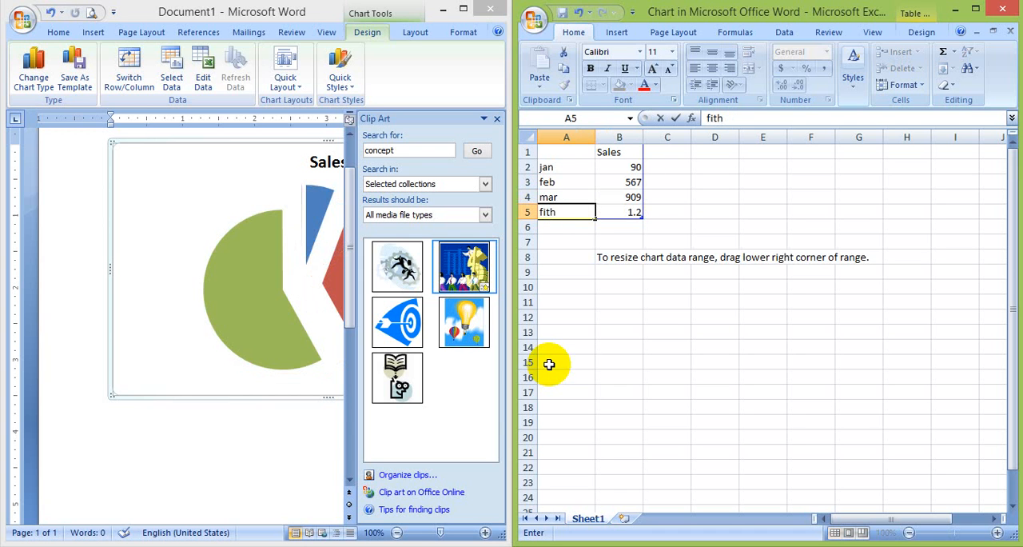
key("Tab")
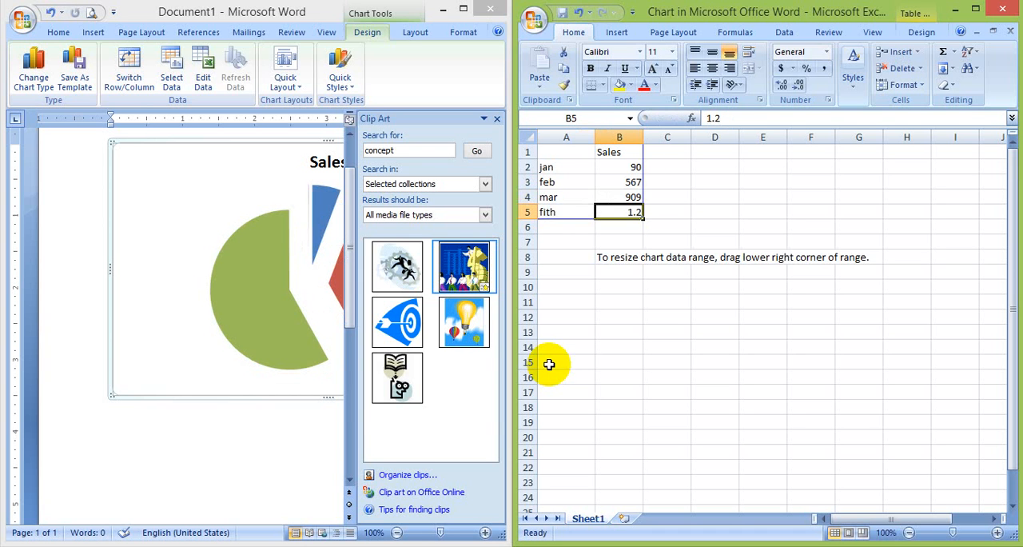
key("Left")
type("apr")
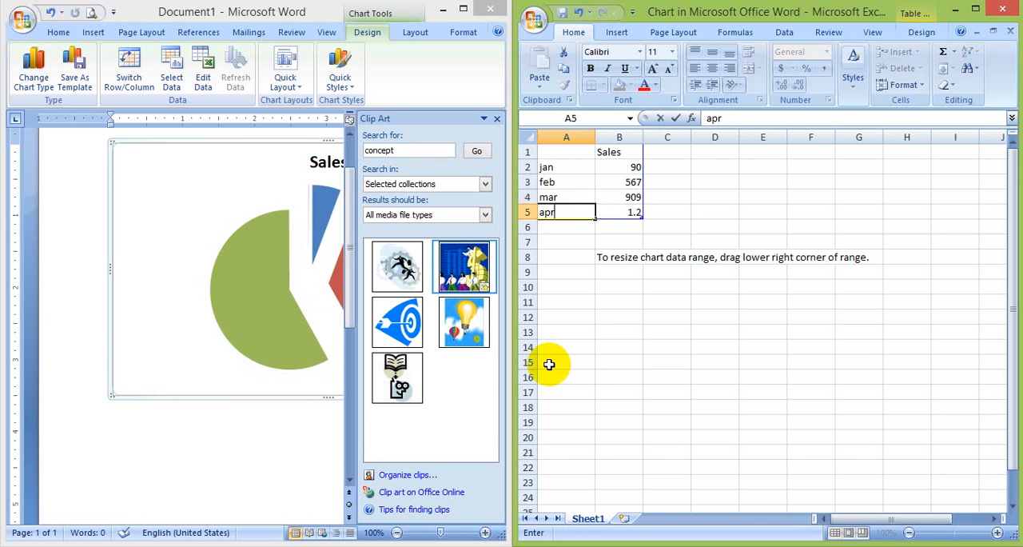
key("Tab")
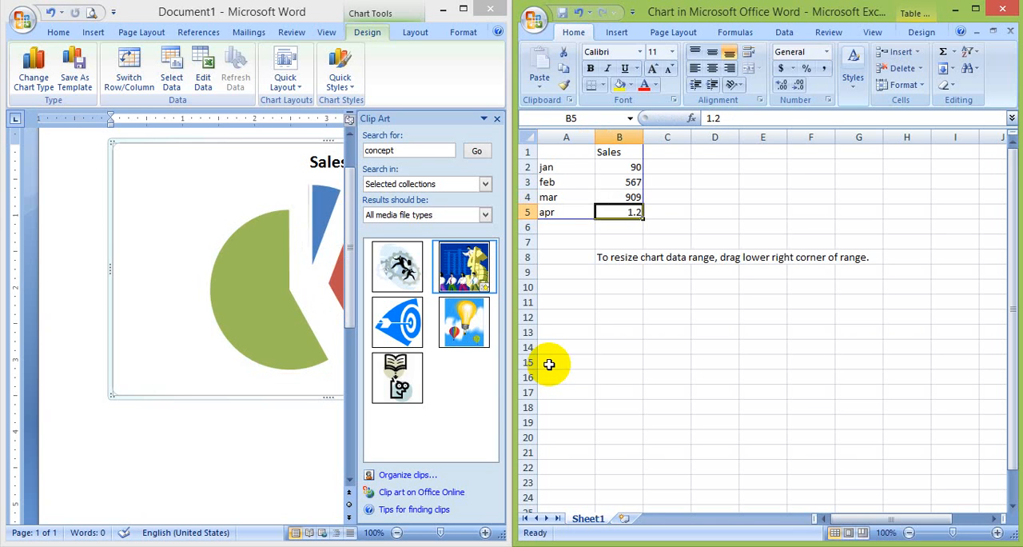
type("767")
key("Return")
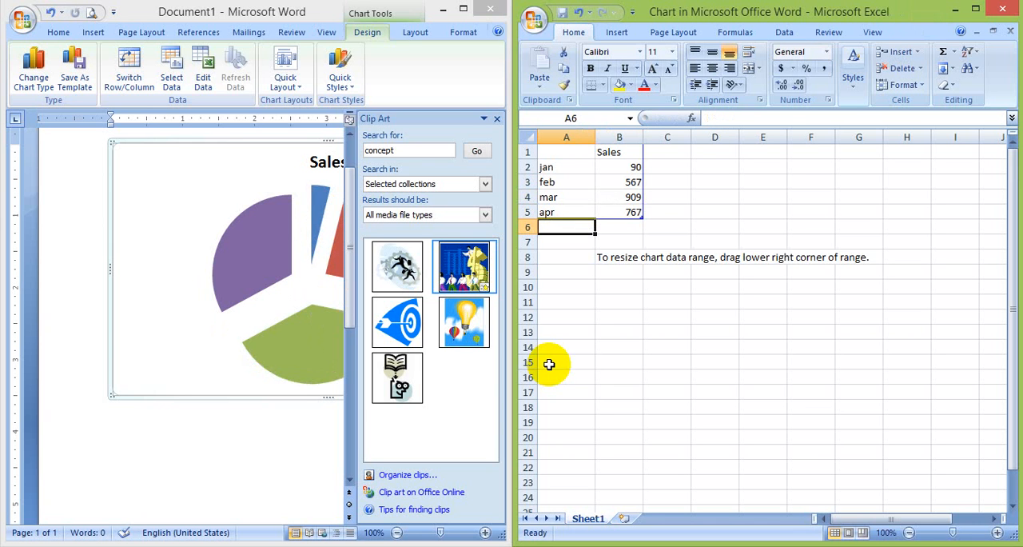
left_click(1001, 8)
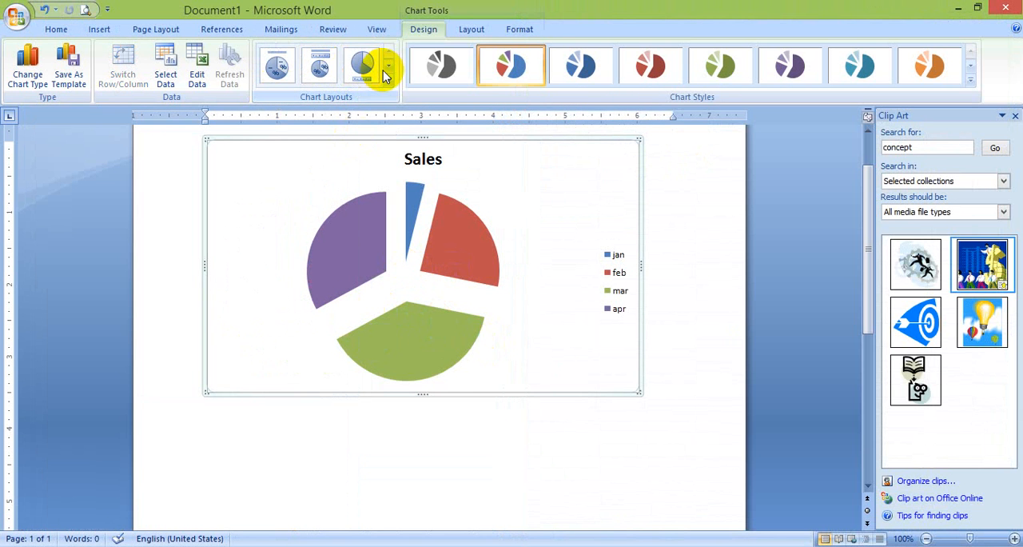
Apply the chart layout that has the title and legend above the pie and percentage labels on the slices
left_click(349, 83)
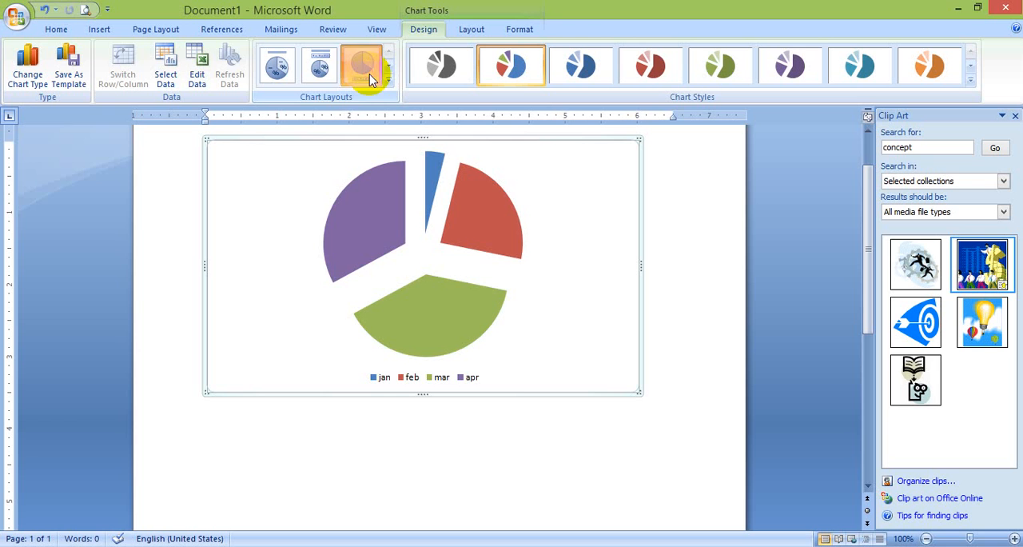
left_click(323, 70)
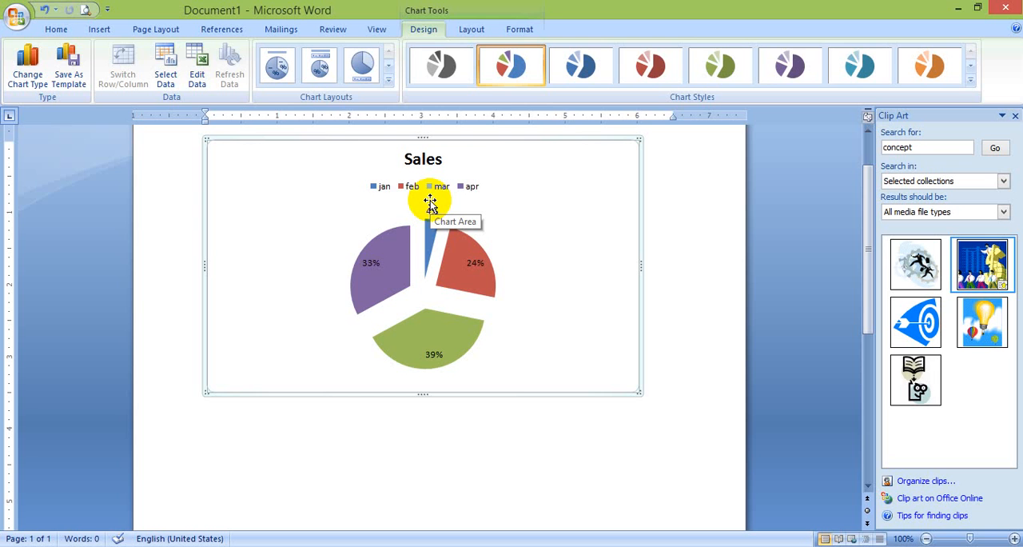
left_click(474, 31)
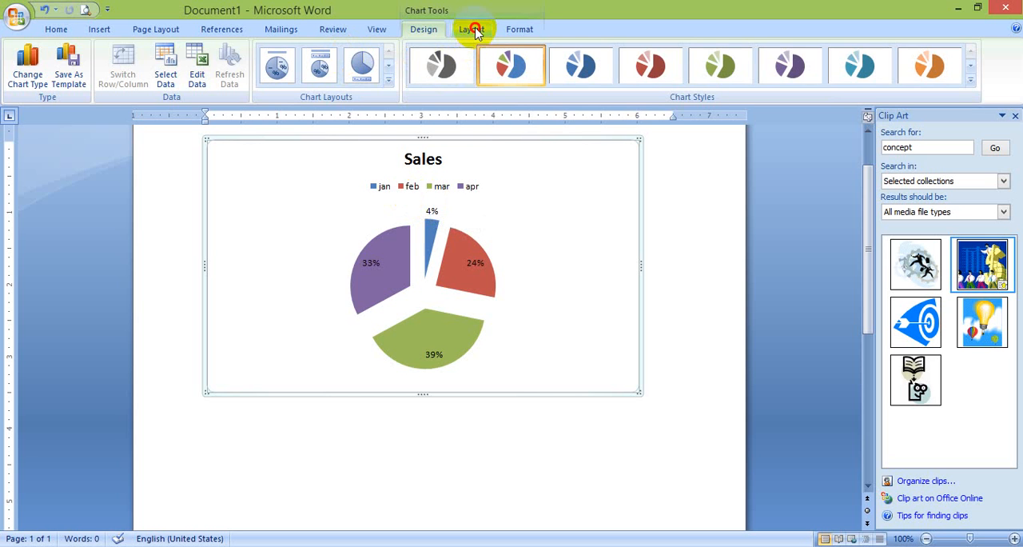
left_click(519, 28)
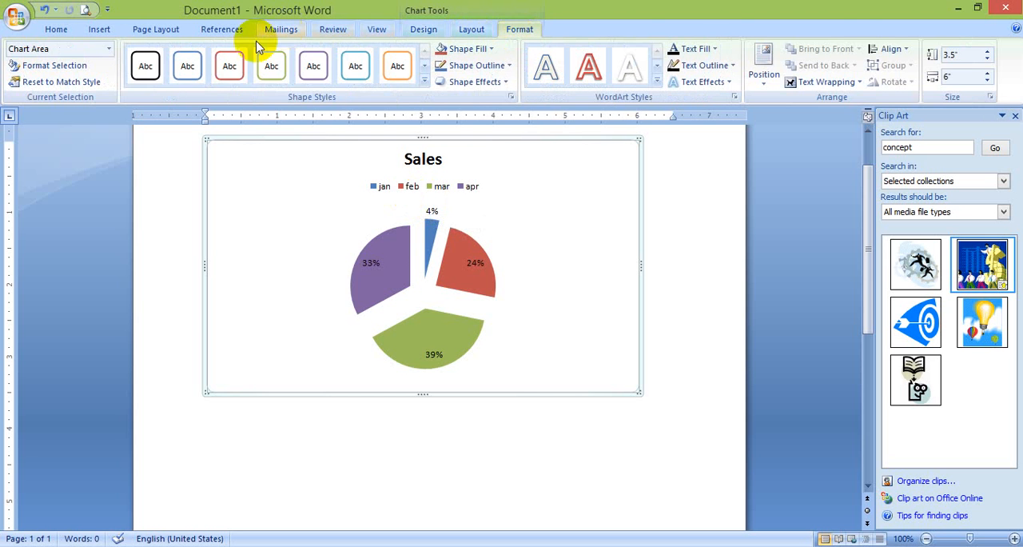
Enter the word "Google" in the empty area below the chart
left_click(99, 29)
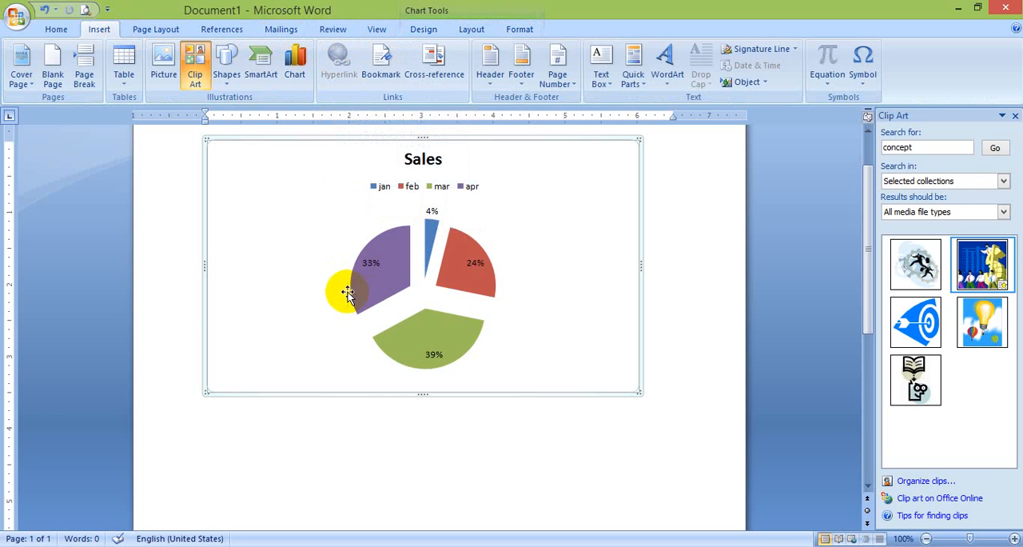
left_click(332, 469)
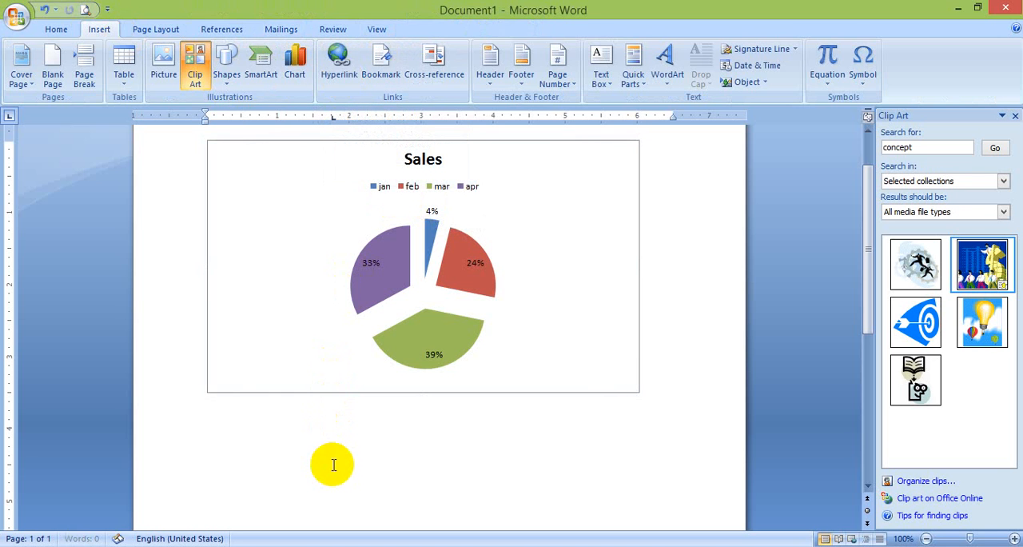
type("kjhjkhj")
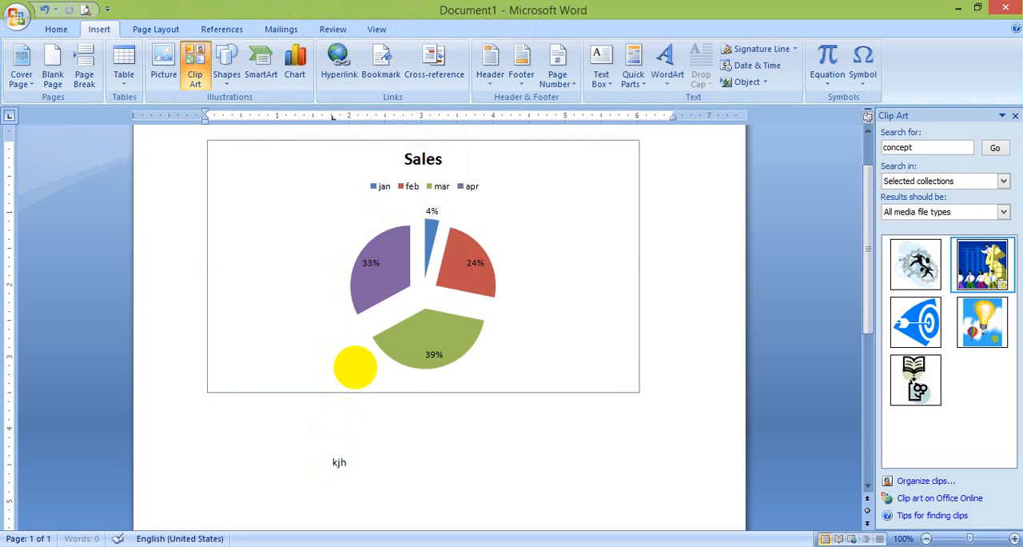
key("BackSpace")
key("BackSpace")
key("BackSpace")
key("BackSpace")
key("BackSpace")
key("BackSpace")
key("BackSpace")
type("google")
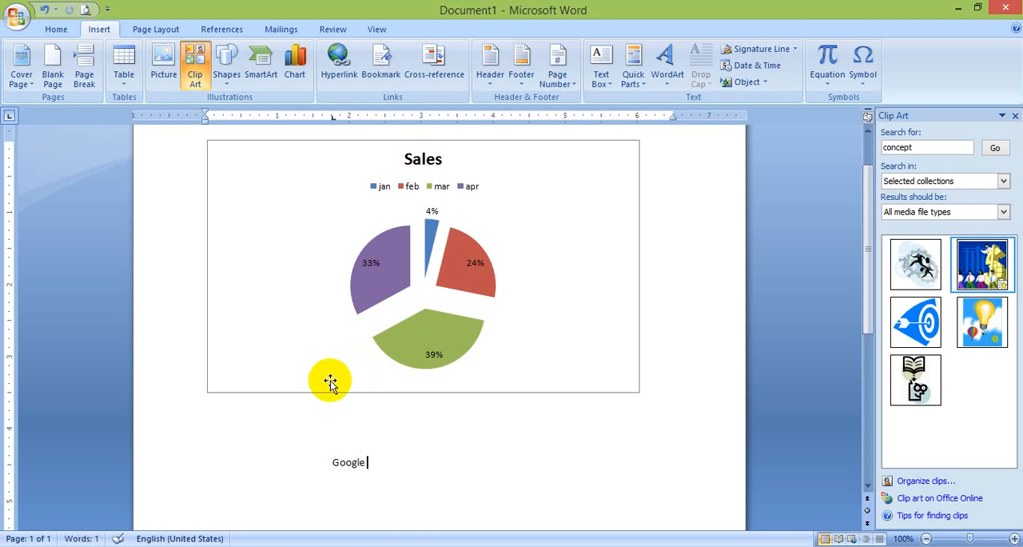
left_click_drag(376, 463, 482, 128)
left_click(416, 485)
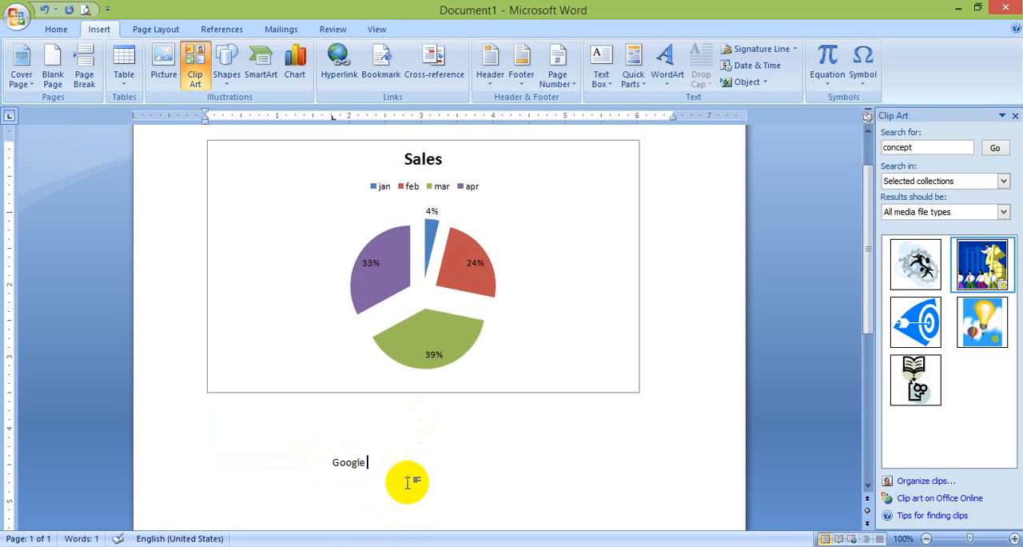
left_click_drag(372, 463, 304, 472)
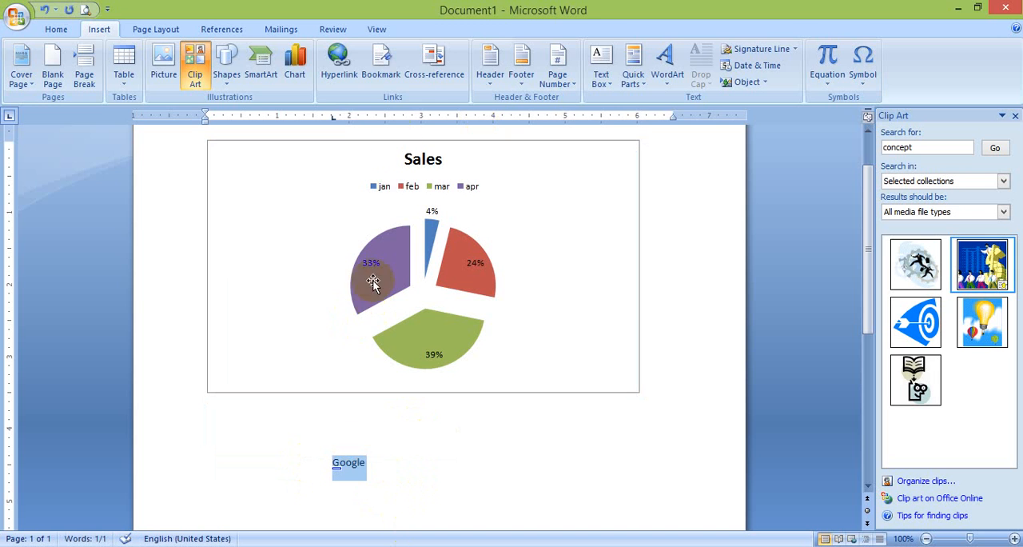
left_click(342, 61)
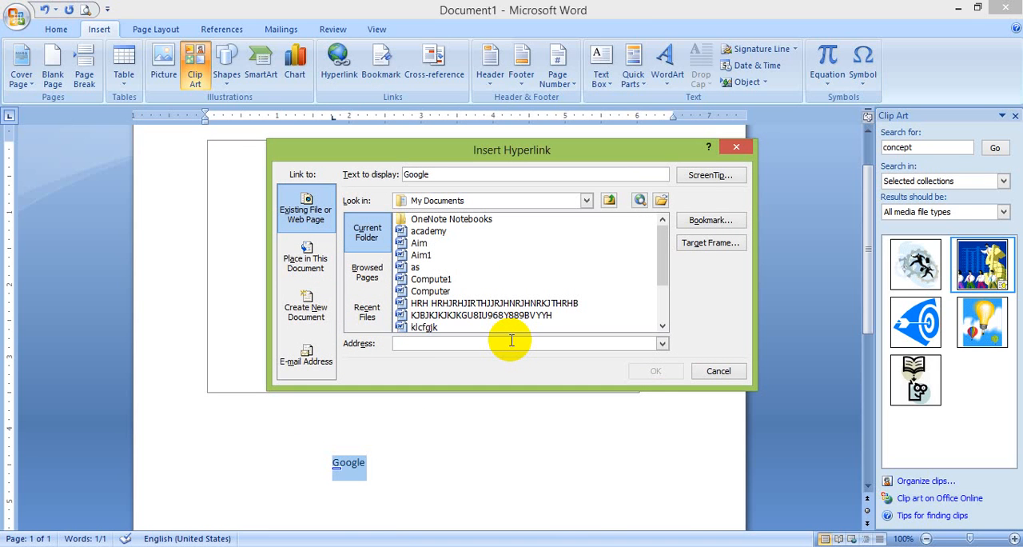
type("www")
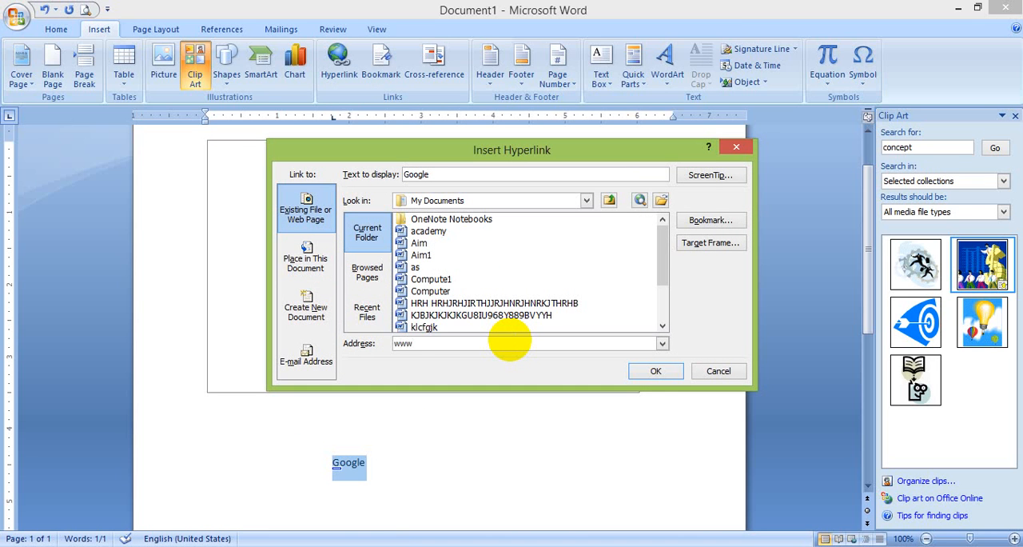
type(".googke,c")
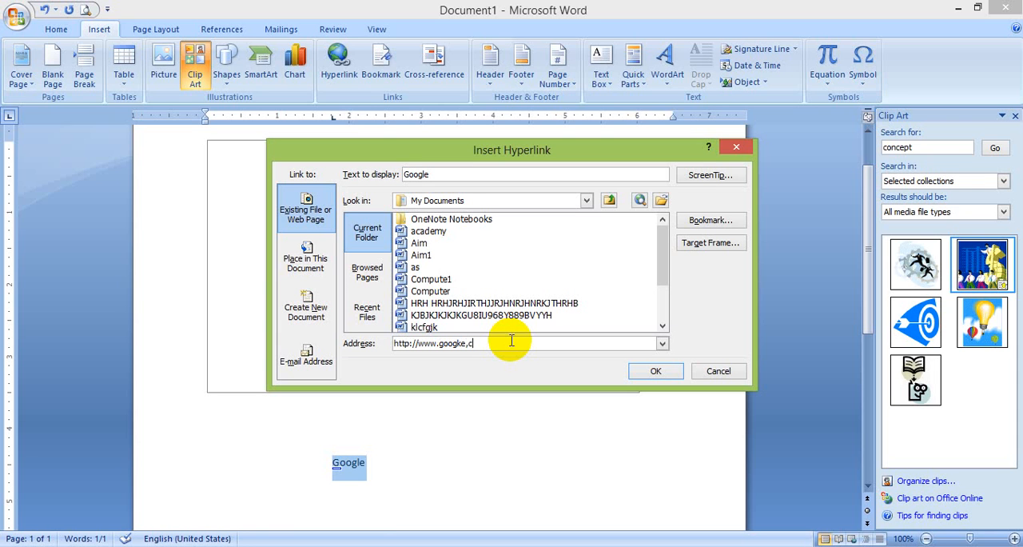
type("o")
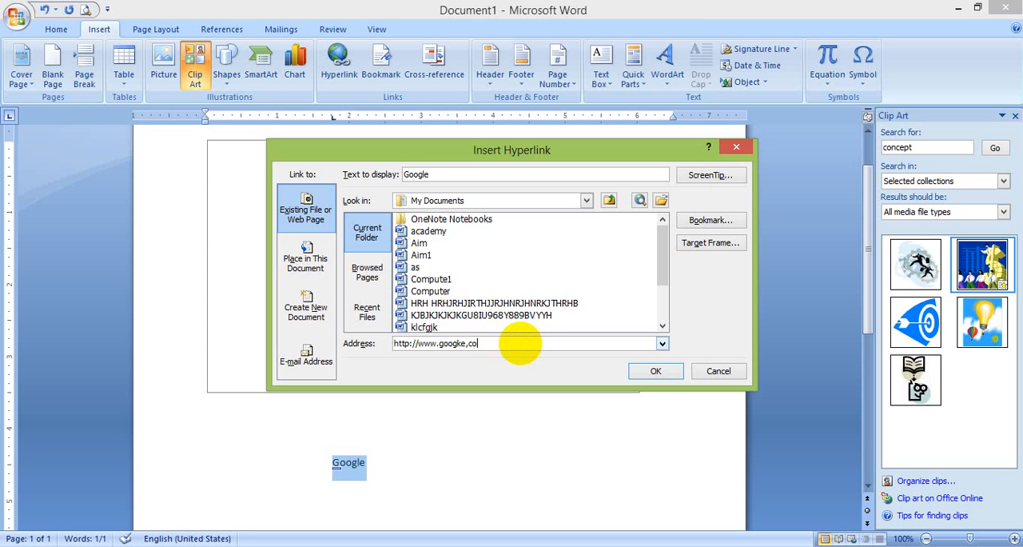
key("BackSpace")
key("BackSpace")
key("BackSpace")
type(".co.in")
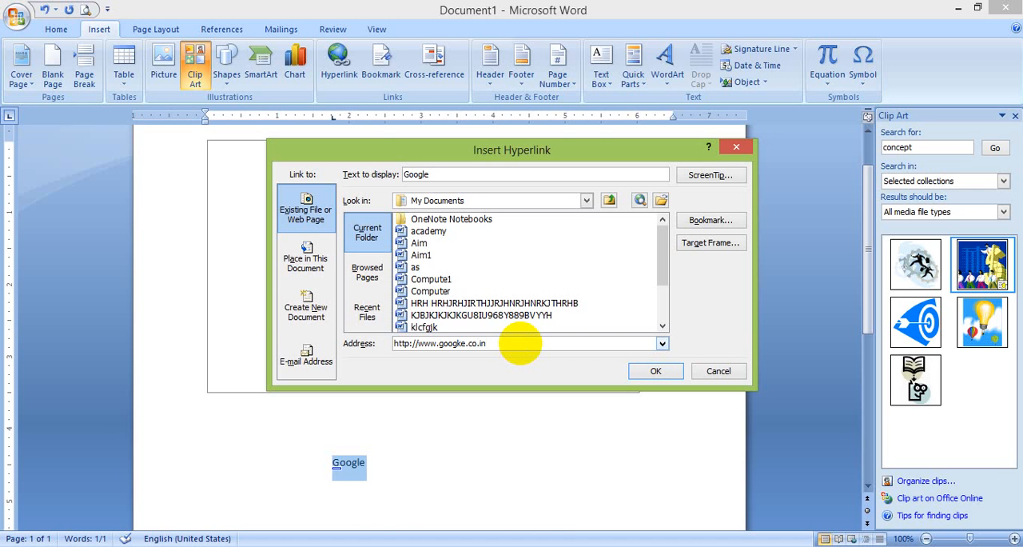
Set the hyperlink's ScreenTip to "please visit google my first page" and insert the link
left_click(710, 175)
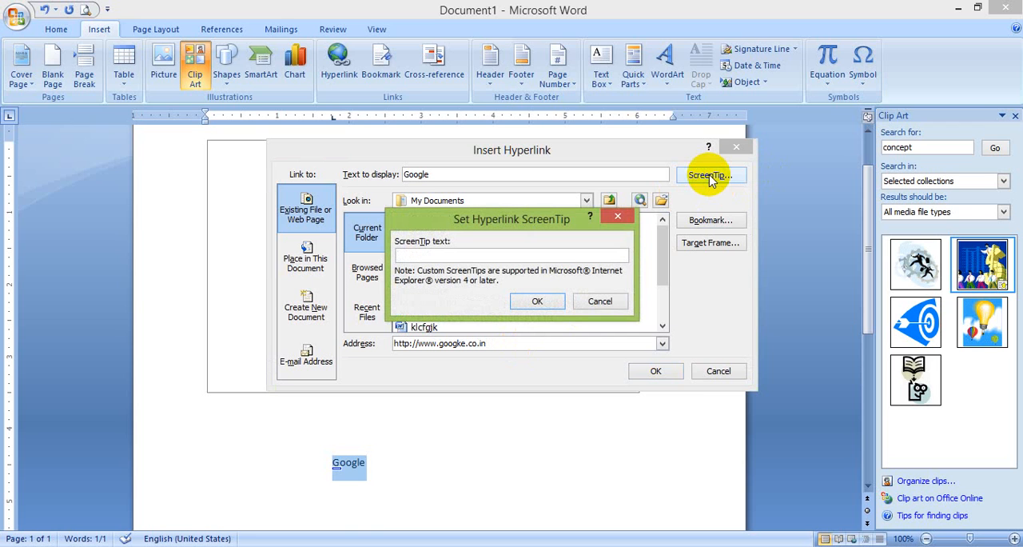
type("please")
type(" vi")
type("sit ")
type("goo")
type("gle ,y")
key("BackSpace")
key("BackSpace")
key("BackSpace")
type("my fir")
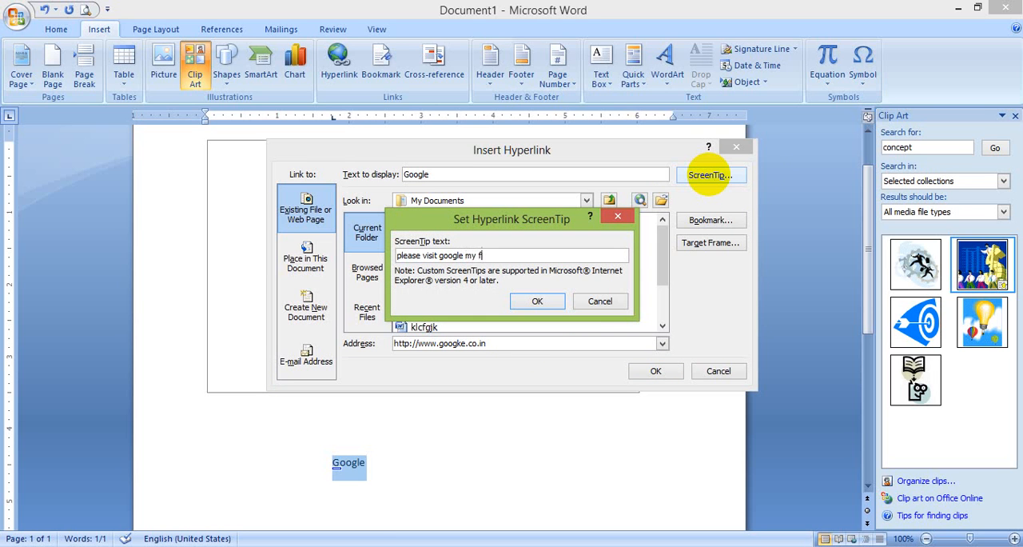
type("st page")
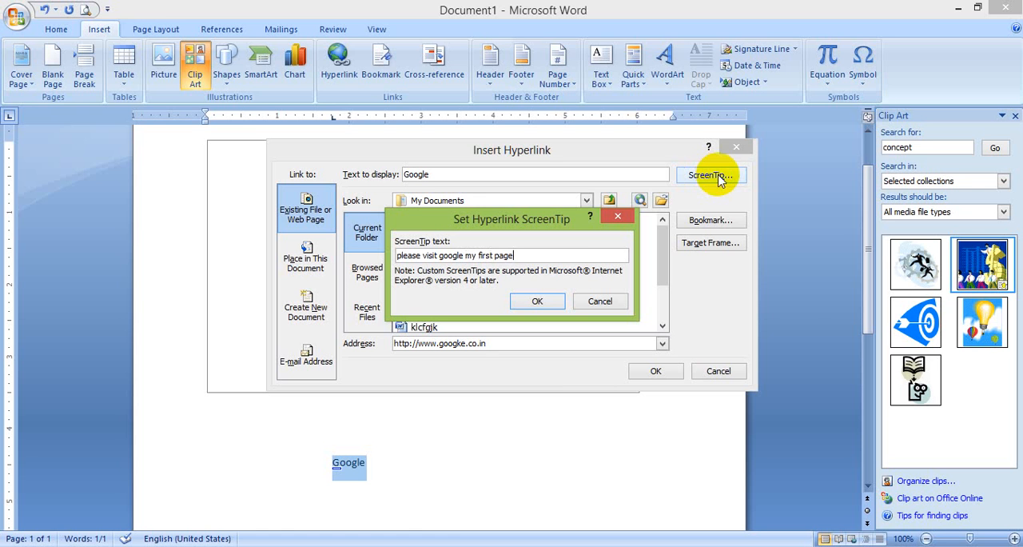
left_click(538, 302)
left_click(657, 371)
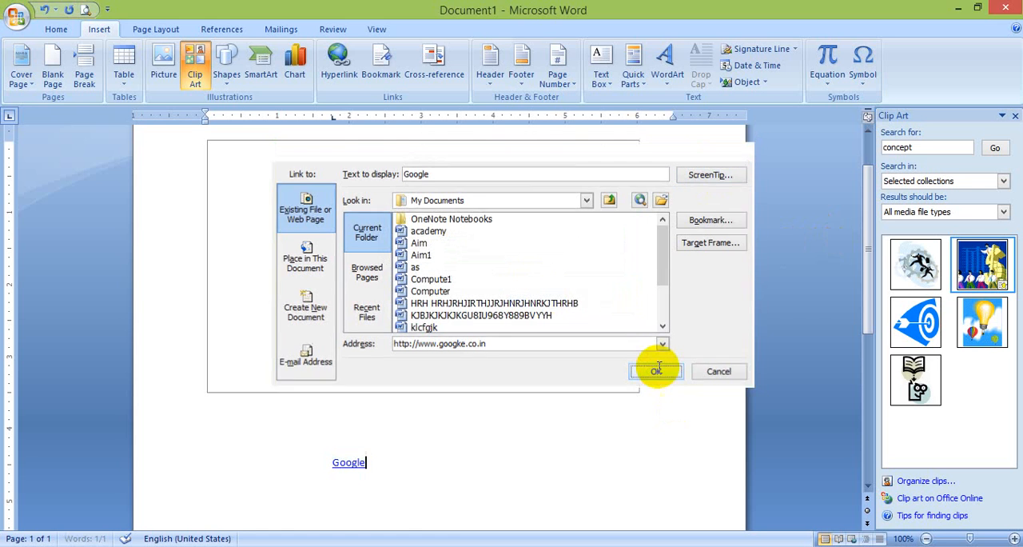
Follow the "Google" hyperlink below the chart to test it
mouse_move(340, 469)
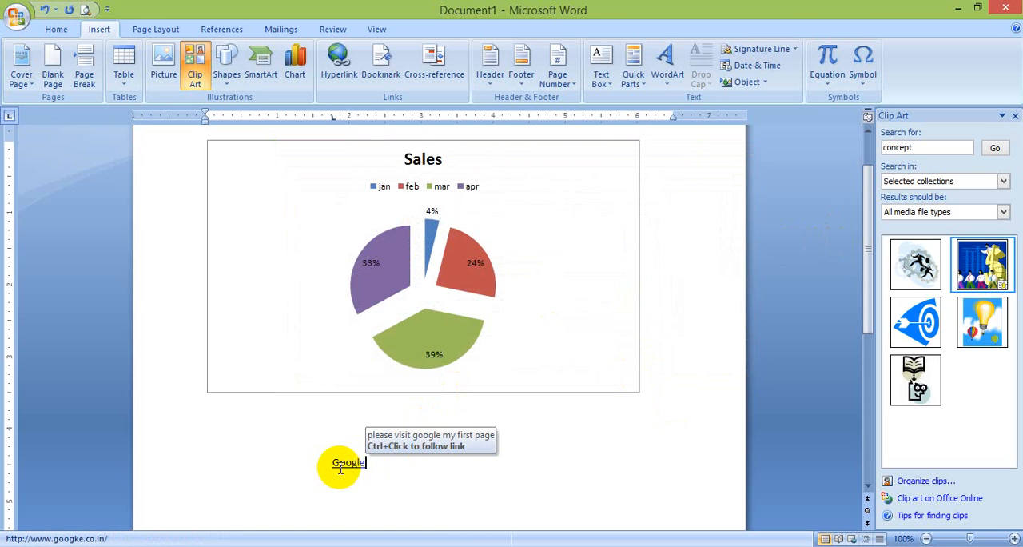
left_click(350, 466, "ctrl")
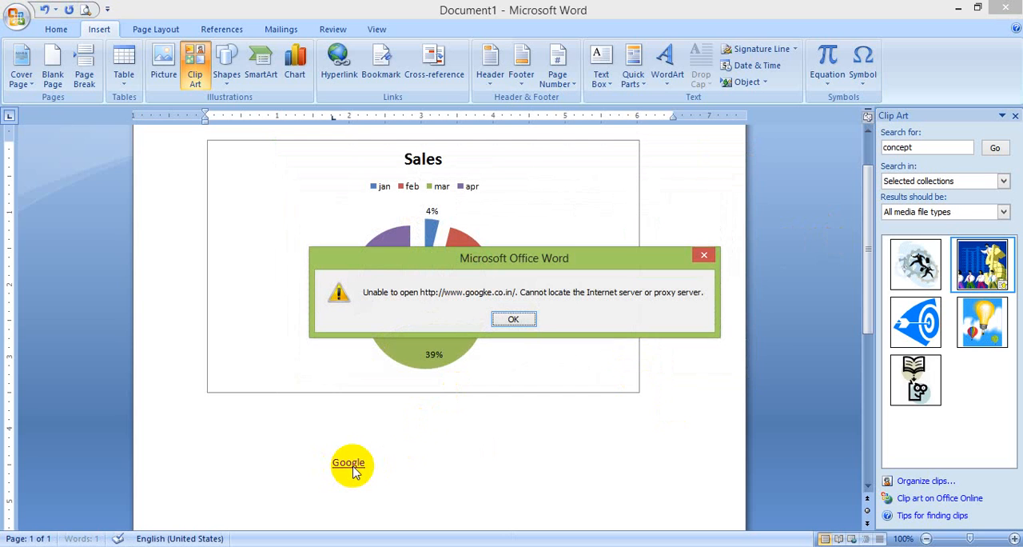
left_click(525, 316)
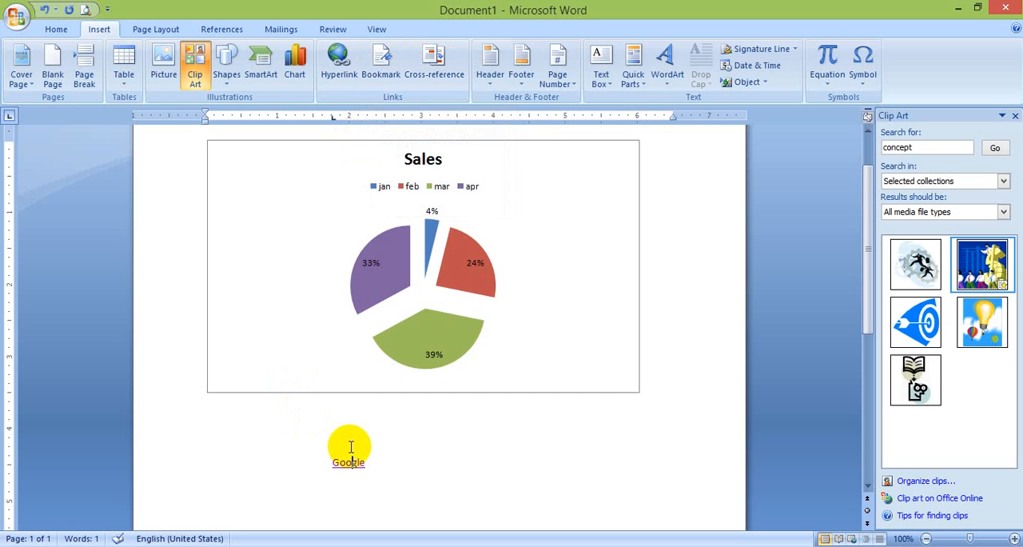
Replace the whole document content with sample paragraphs generated by =rand(12)
key("ctrl+a")
key("Delete")
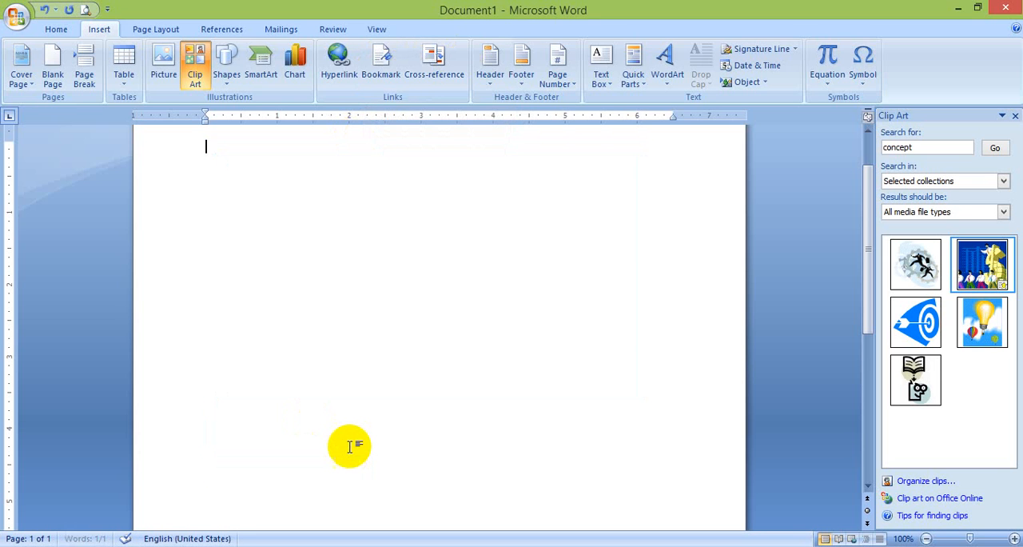
type("=")
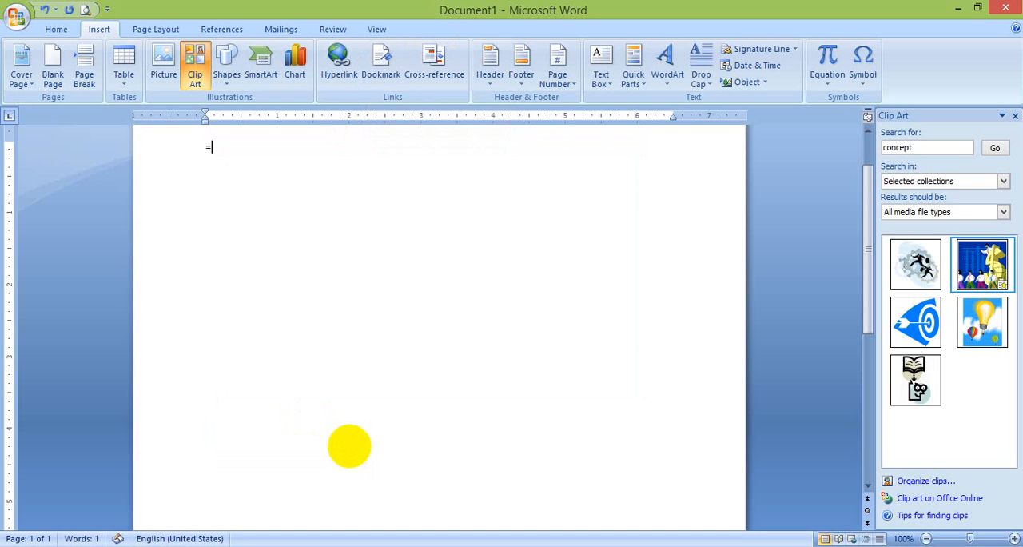
type("rand(12)")
key("Return")
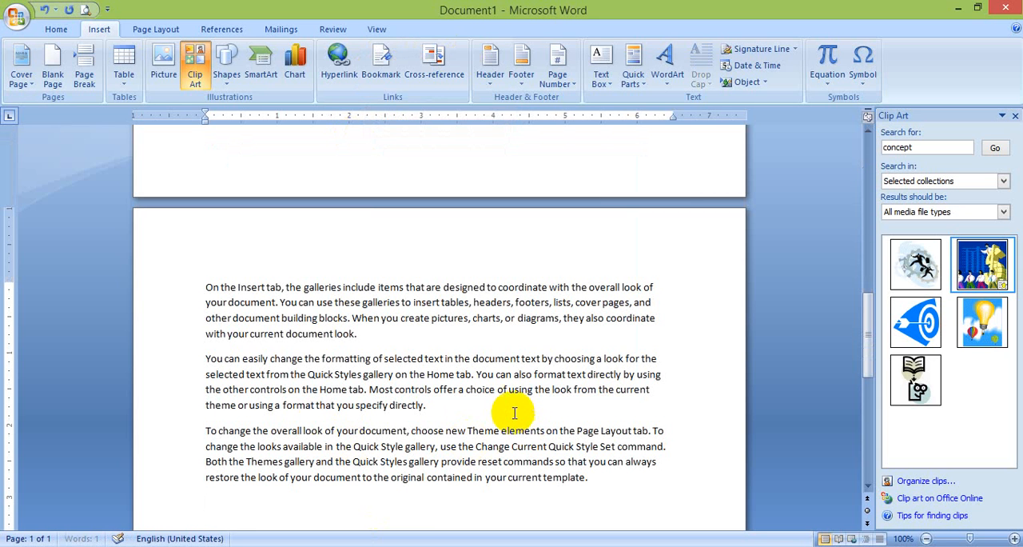
Add a bookmark named "ram" on the words "document look." at the end of the first paragraph
left_click(452, 411)
left_click_drag(359, 404, 386, 250)
left_click(394, 193)
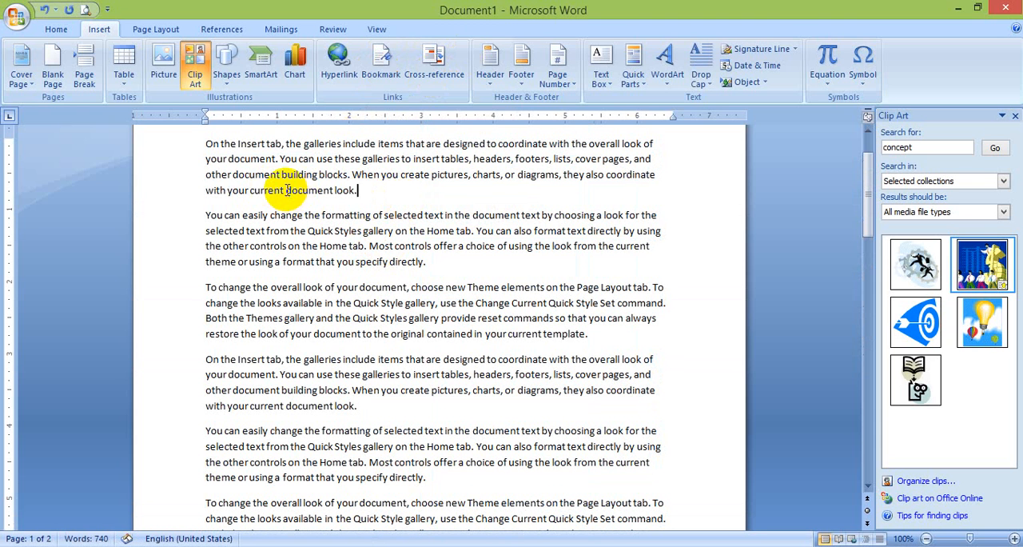
left_click_drag(286, 190, 360, 190)
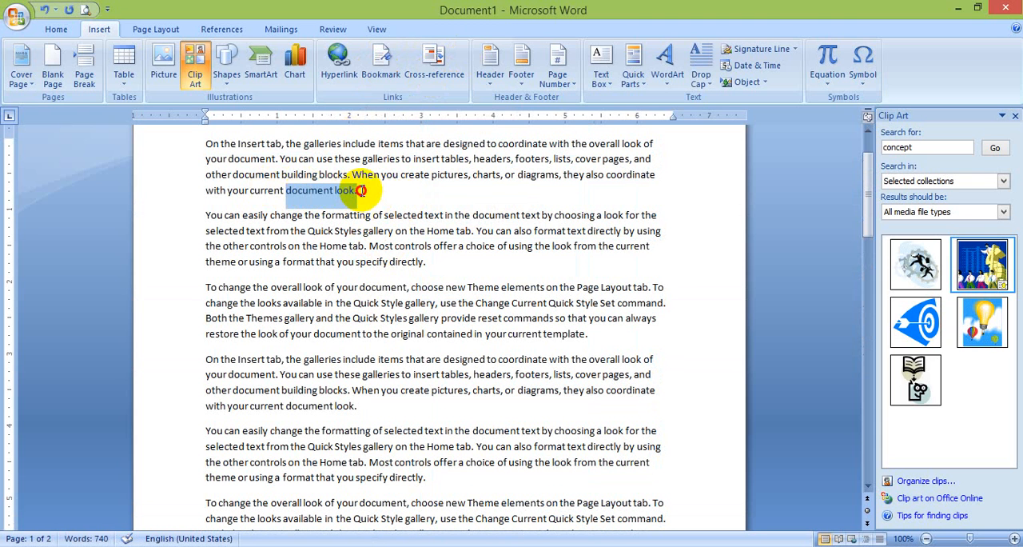
left_click(381, 86)
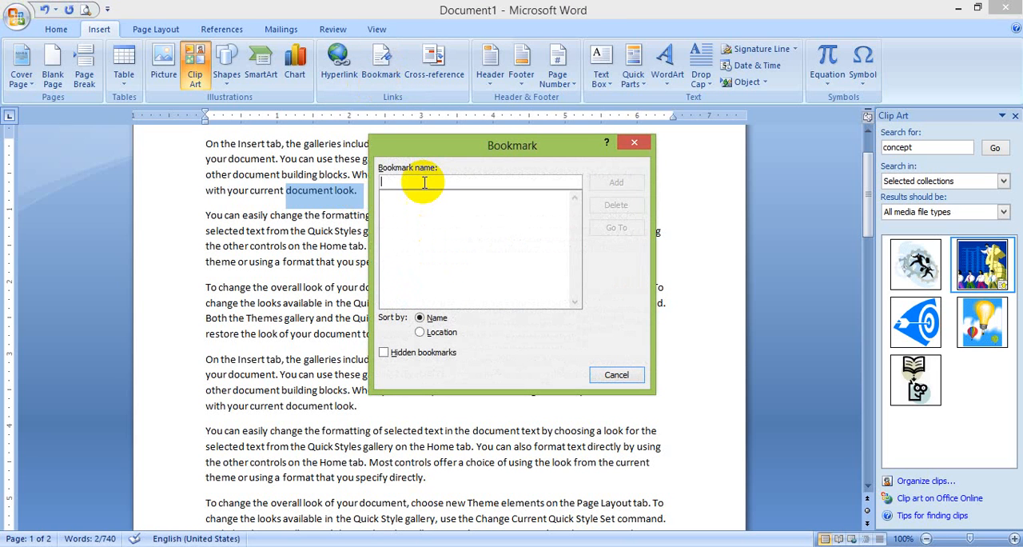
type("ram")
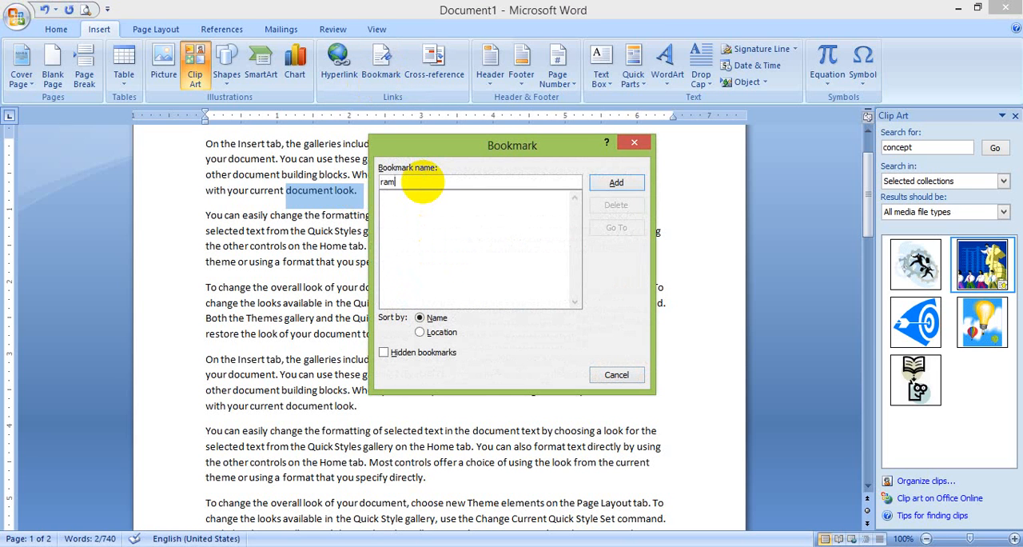
key("Return")
Add a bookmark named "vonod" on the words "tables, headers" in the fourth paragraph
left_click_drag(472, 335, 435, 264)
left_click_drag(471, 454, 441, 451)
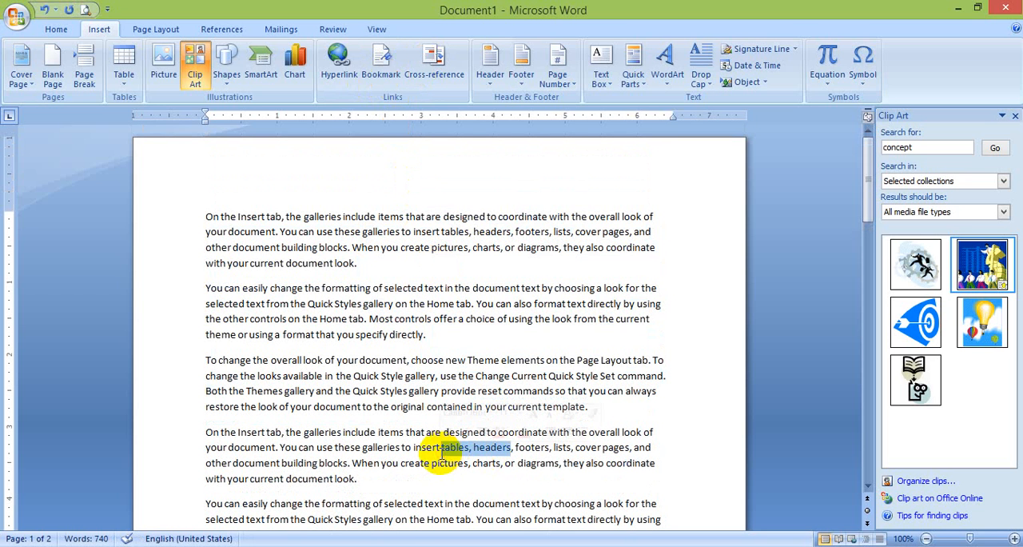
left_click(384, 63)
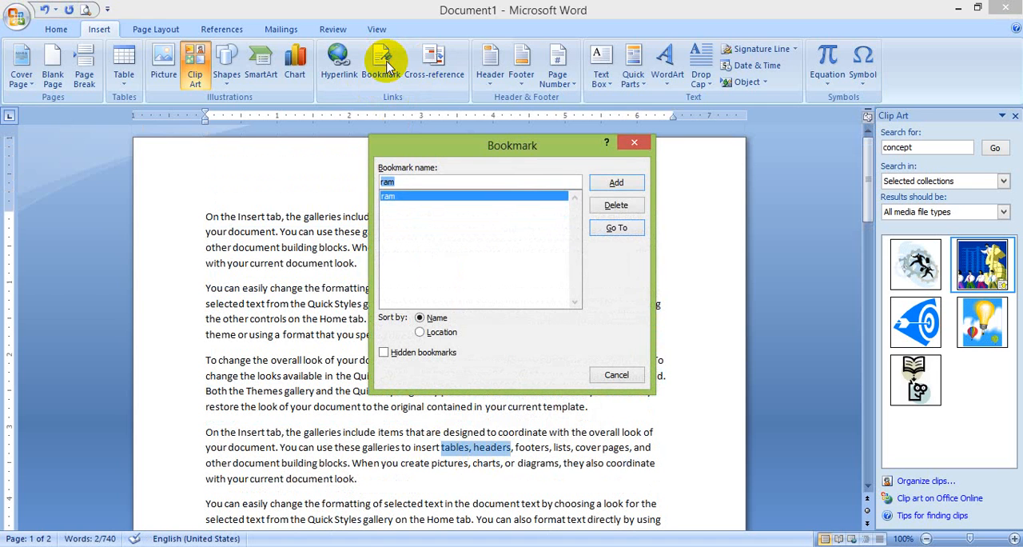
type("vonod")
key("Return")
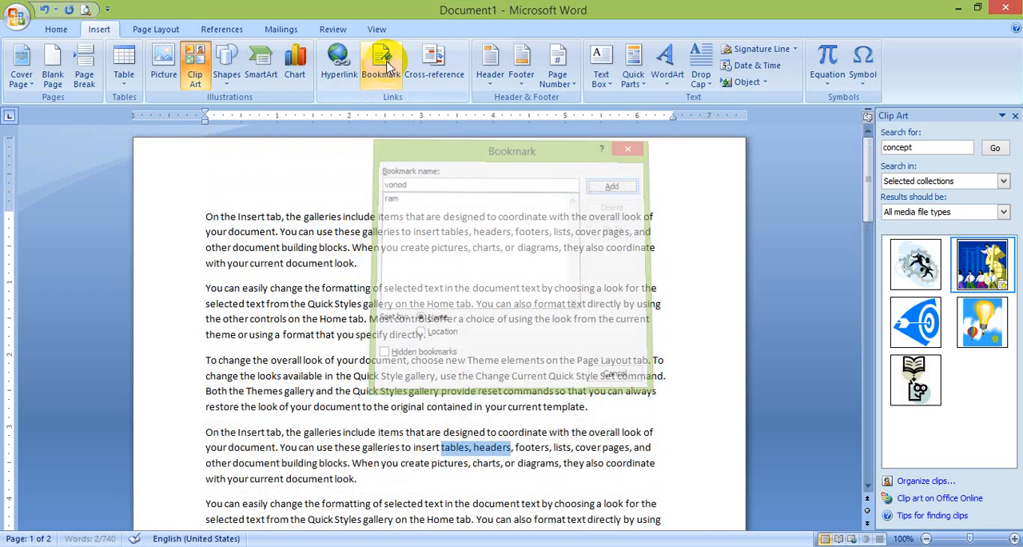
left_click_drag(388, 306, 393, 349)
left_click(435, 47)
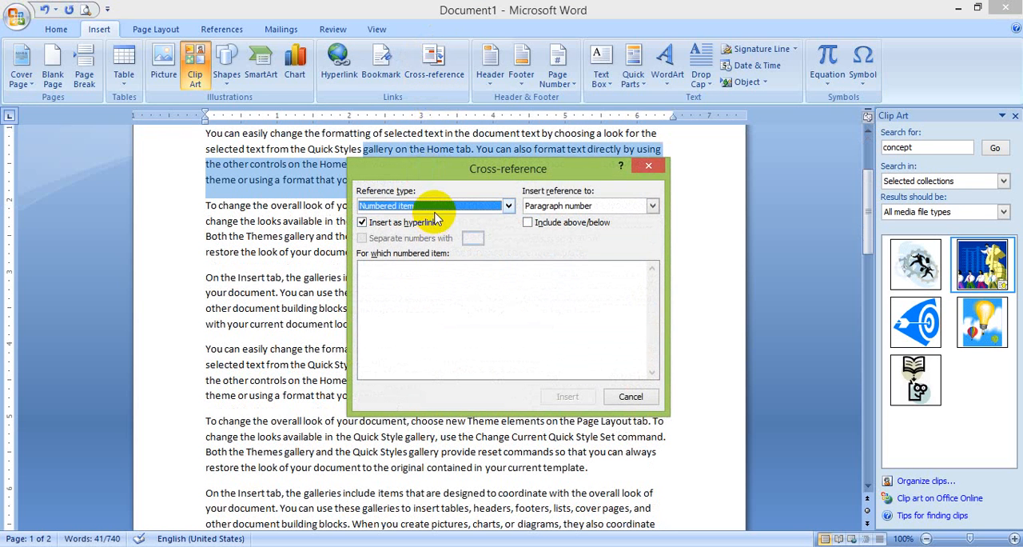
left_click(434, 206)
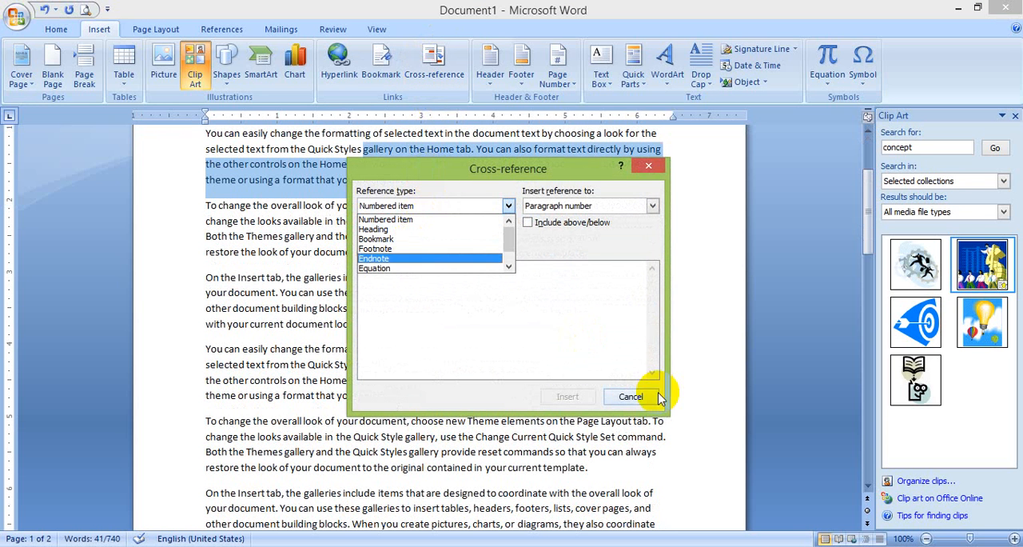
left_click(636, 399)
left_click(627, 396)
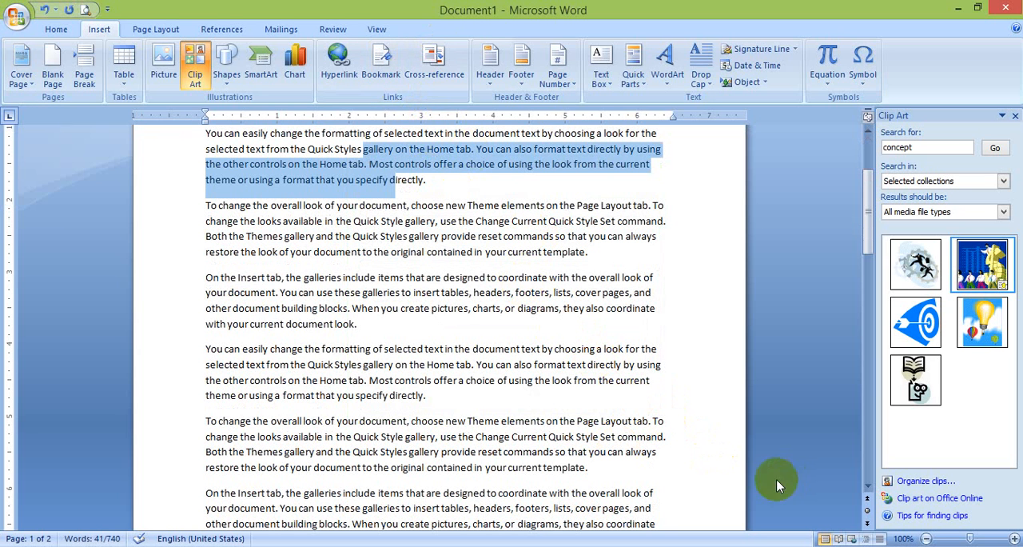
Jump from the end of the document to the bookmark "vonod", keeping the bookmarked text uncovered by the dialog
left_click(727, 476)
scroll(727, 477, "down", 8)
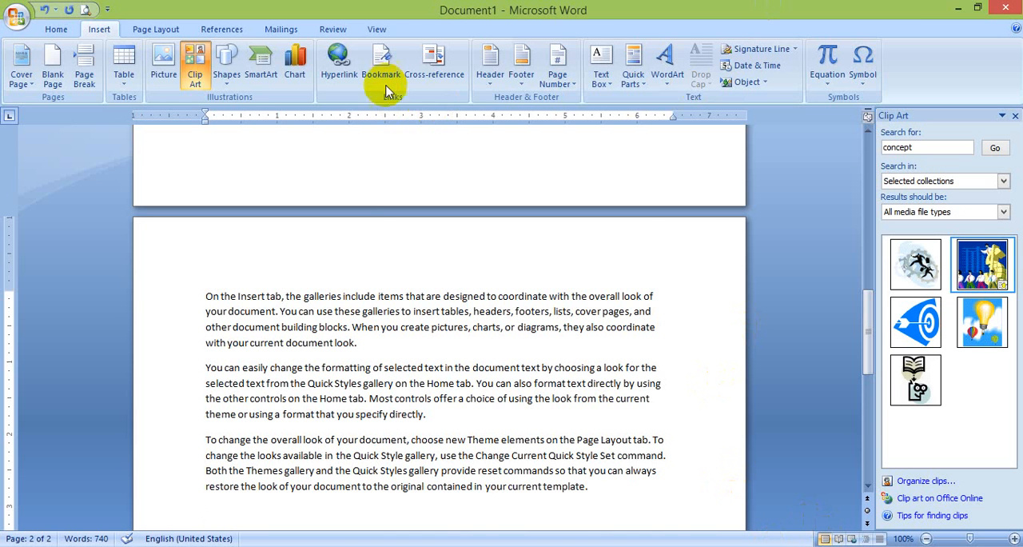
left_click(382, 50)
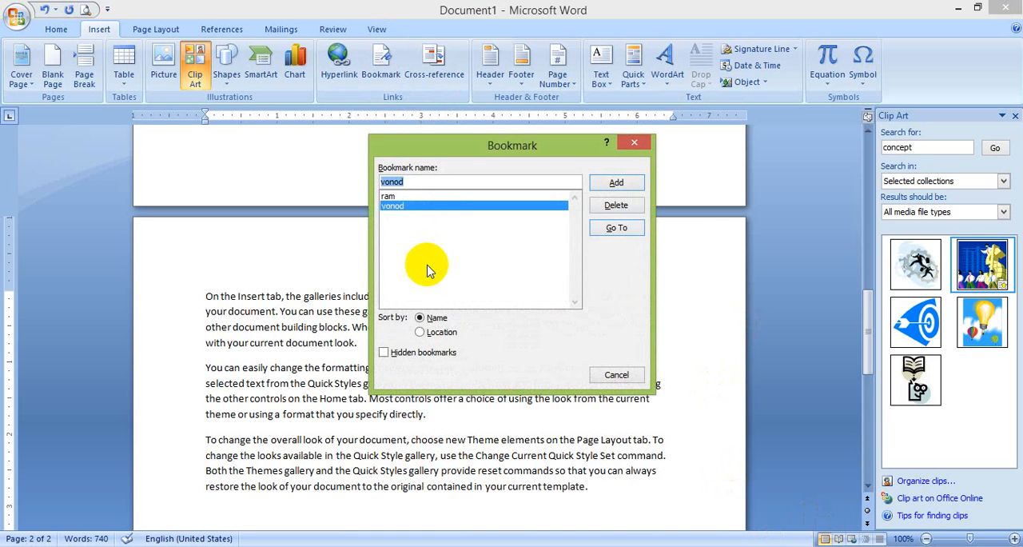
left_click(619, 228)
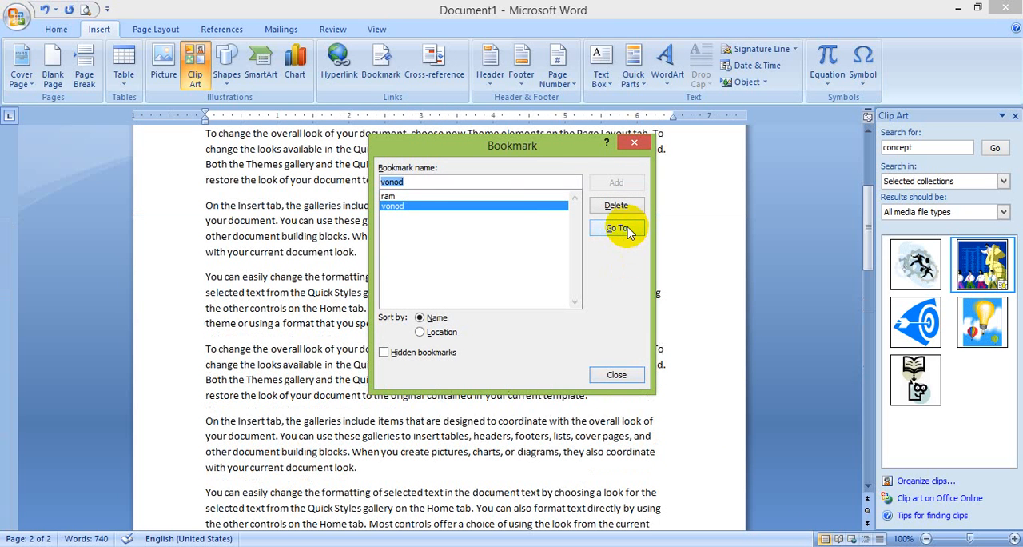
left_click_drag(539, 145, 488, 263)
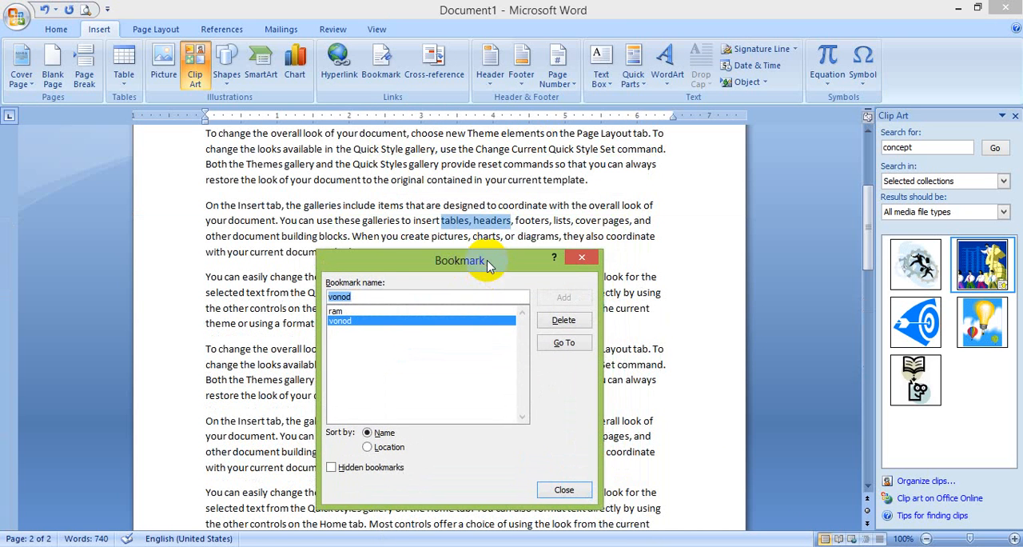
Jump to the bookmark "ram" and close the Bookmark dialog
left_click(380, 310)
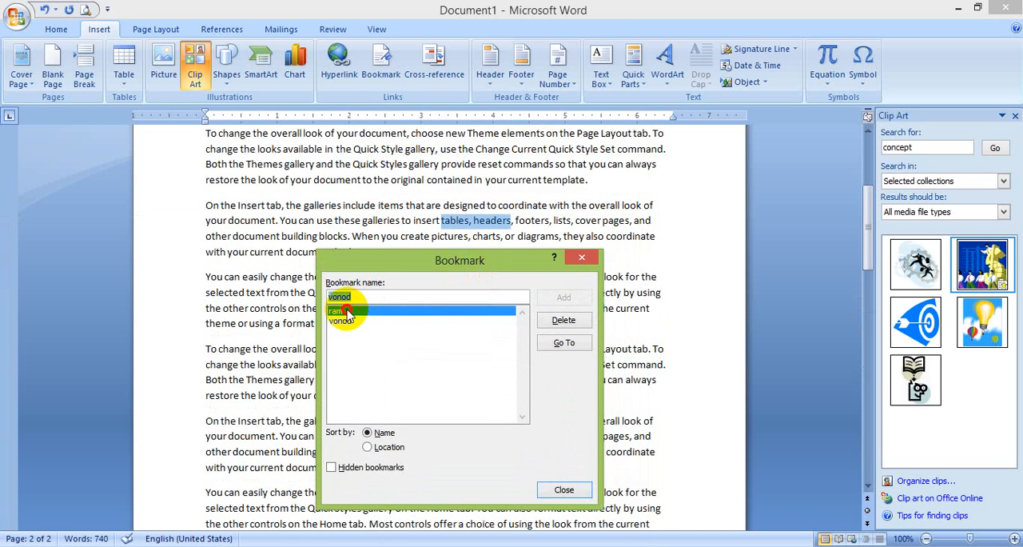
left_click(564, 342)
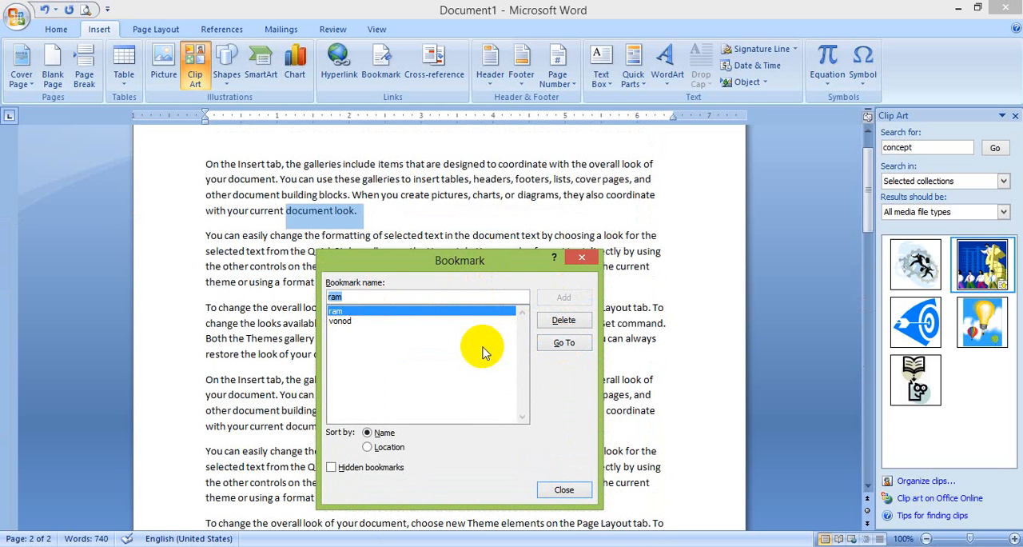
left_click(582, 256)
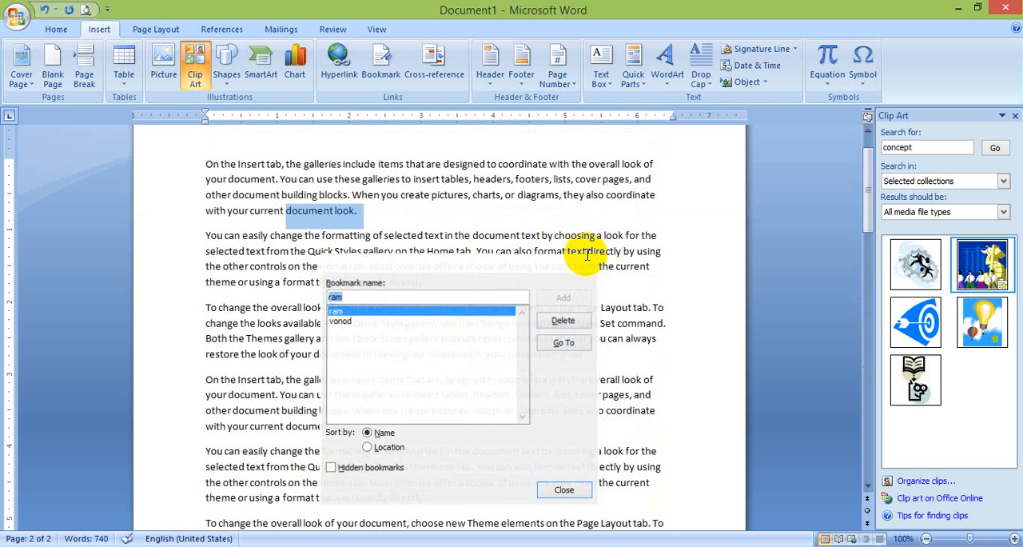
left_click(583, 258)
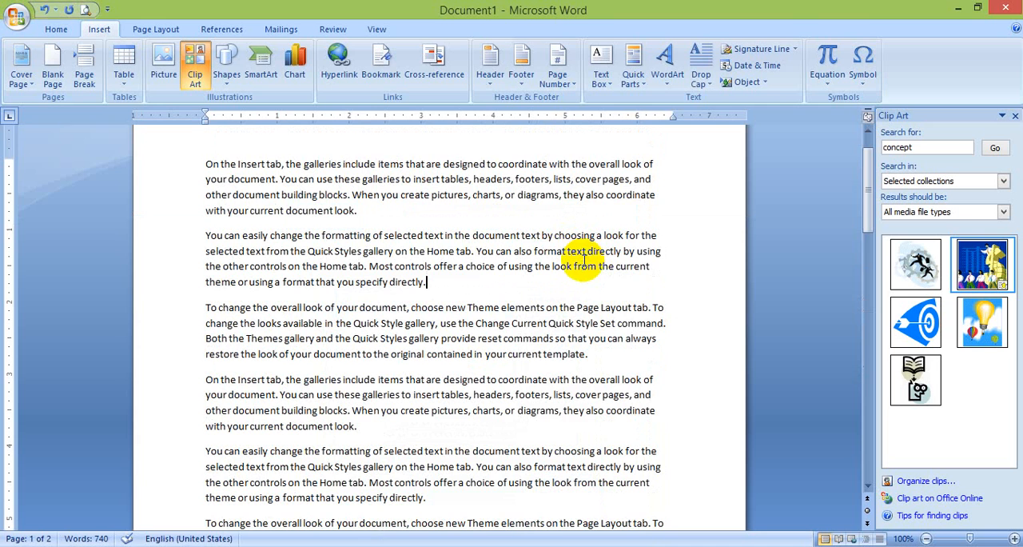
Insert a hyperlinked cross-reference to the bookmark text of "ram" at the end of the document
scroll(583, 258, "down", 10)
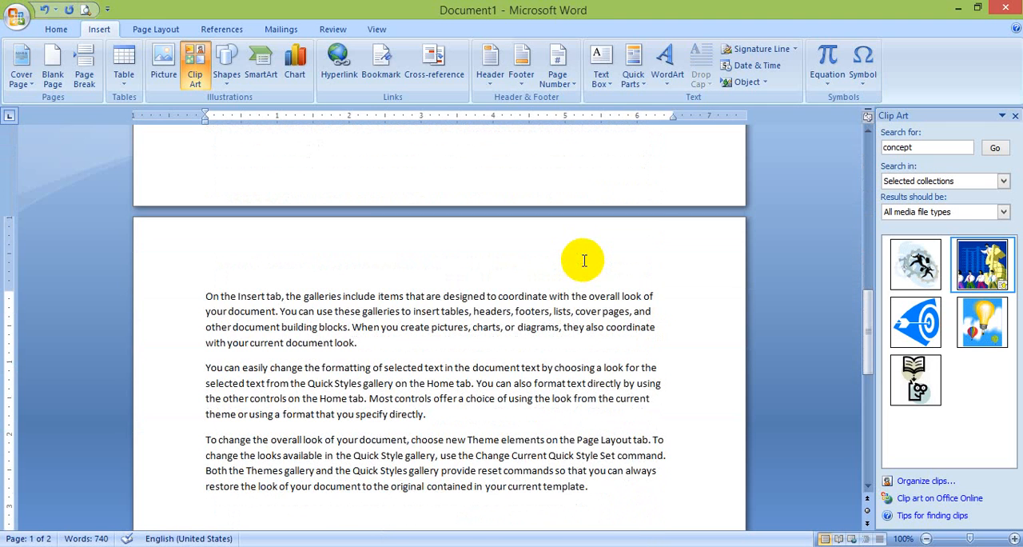
left_click(429, 80)
left_click(467, 187)
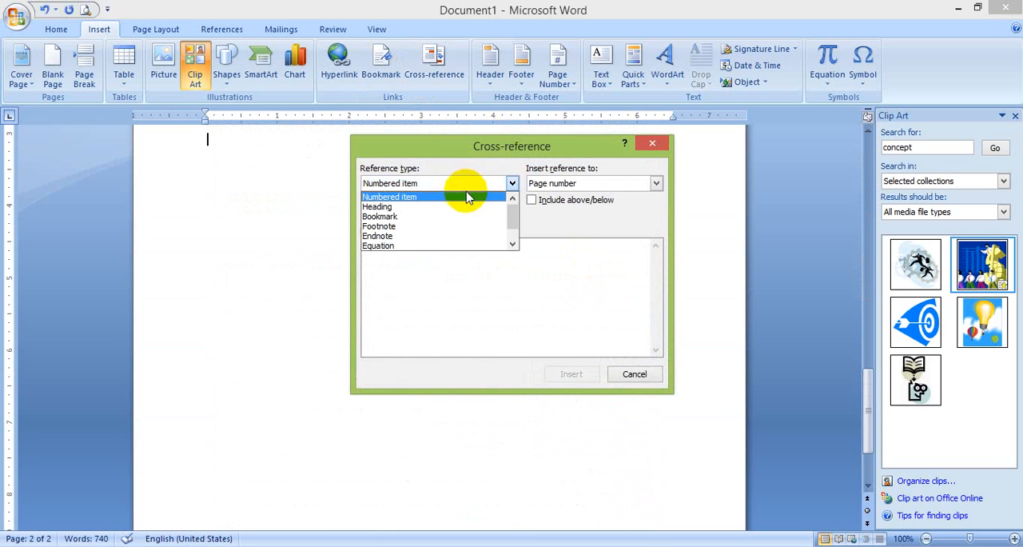
left_click(438, 216)
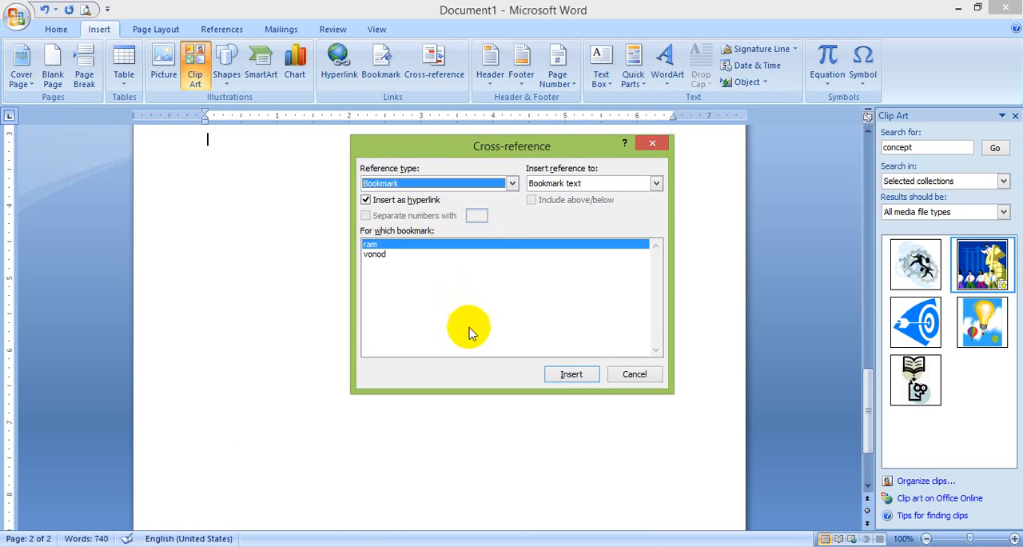
left_click(568, 376)
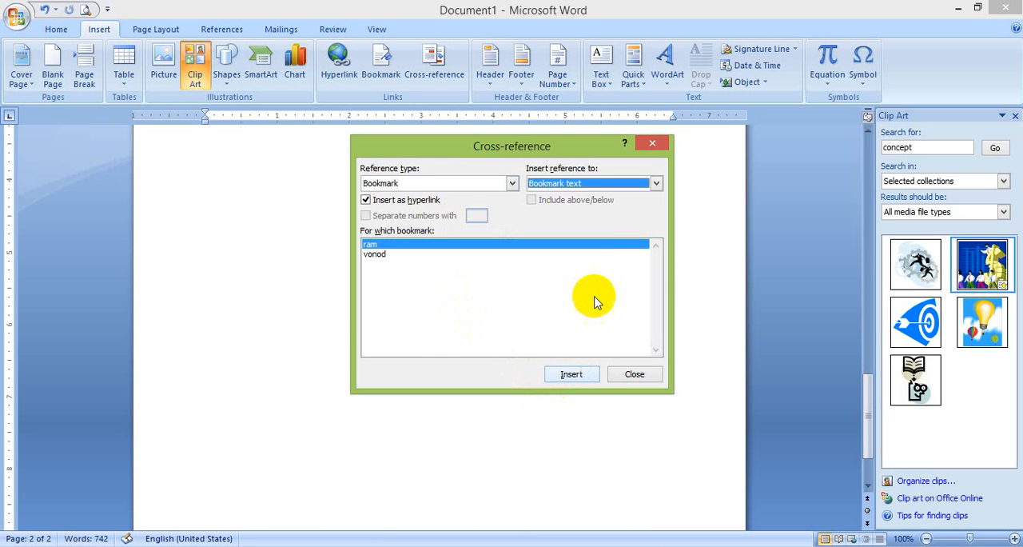
left_click(633, 375)
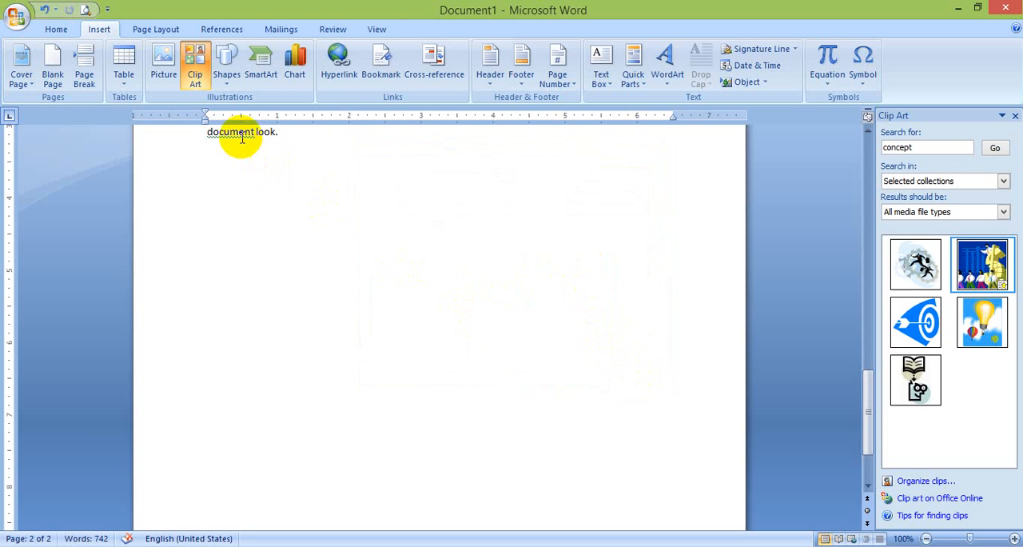
Follow the cross-reference "document look." to its bookmarked text in the first paragraph
mouse_move(235, 129)
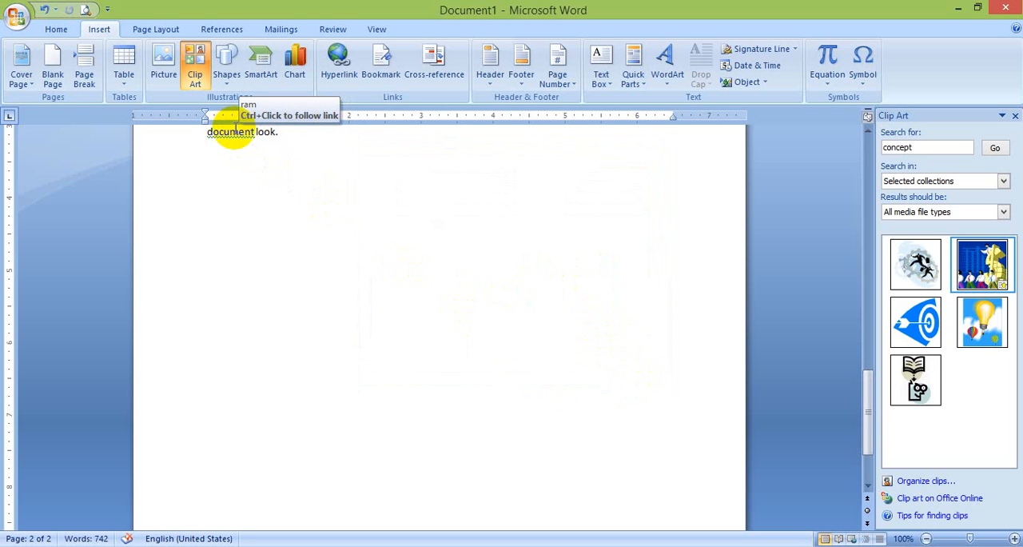
left_click(236, 130, "ctrl")
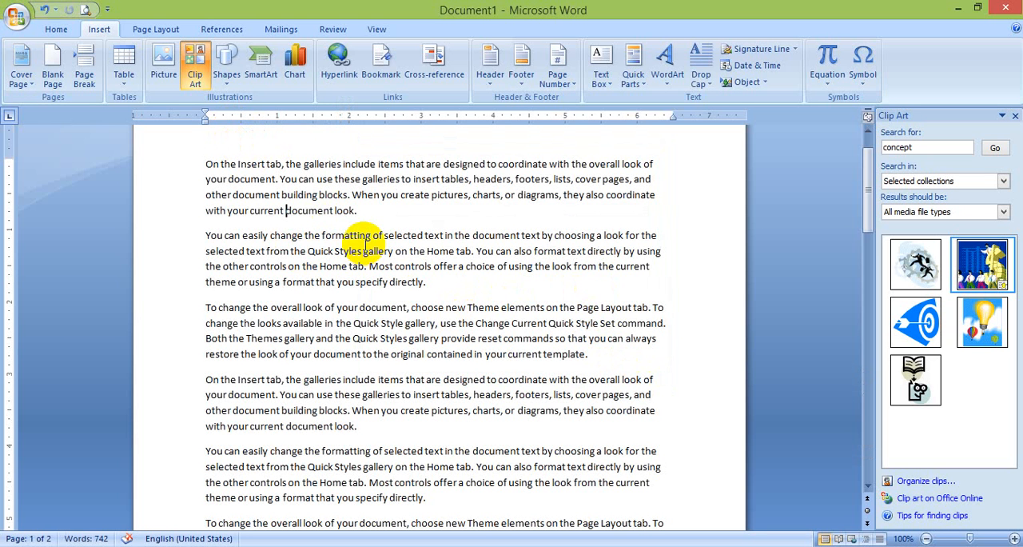
left_click(437, 88)
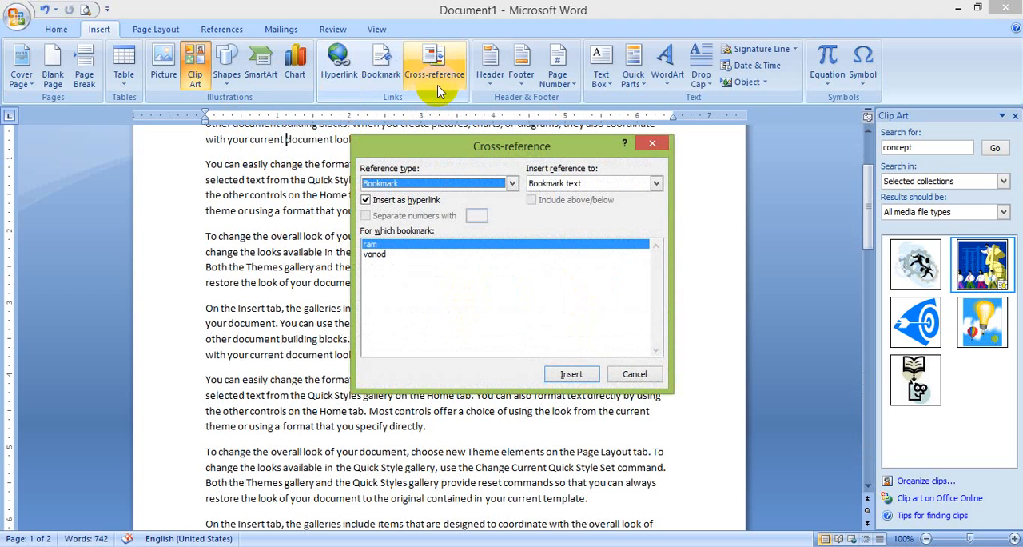
key("Escape")
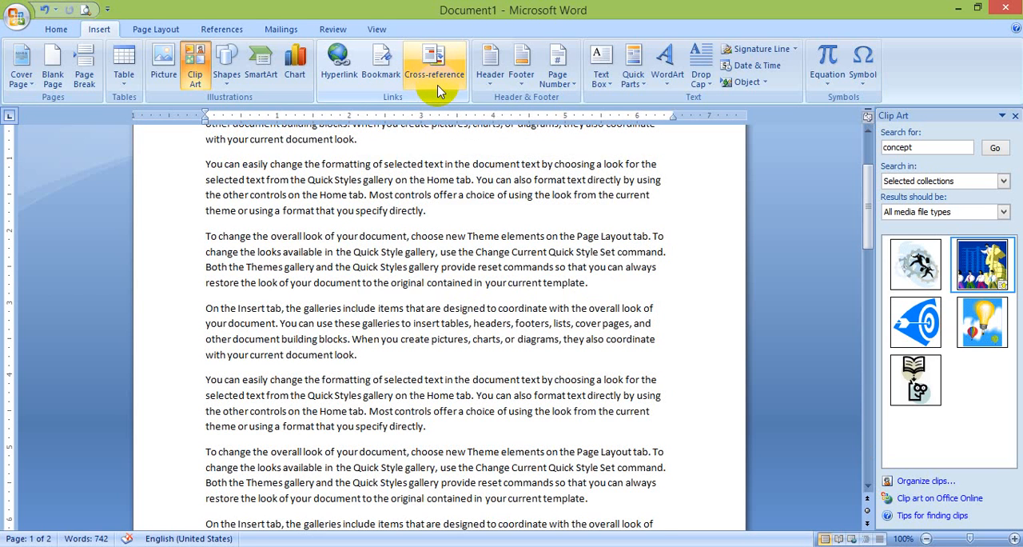
Delete all the text in the document
key("ctrl+a")
key("Delete")
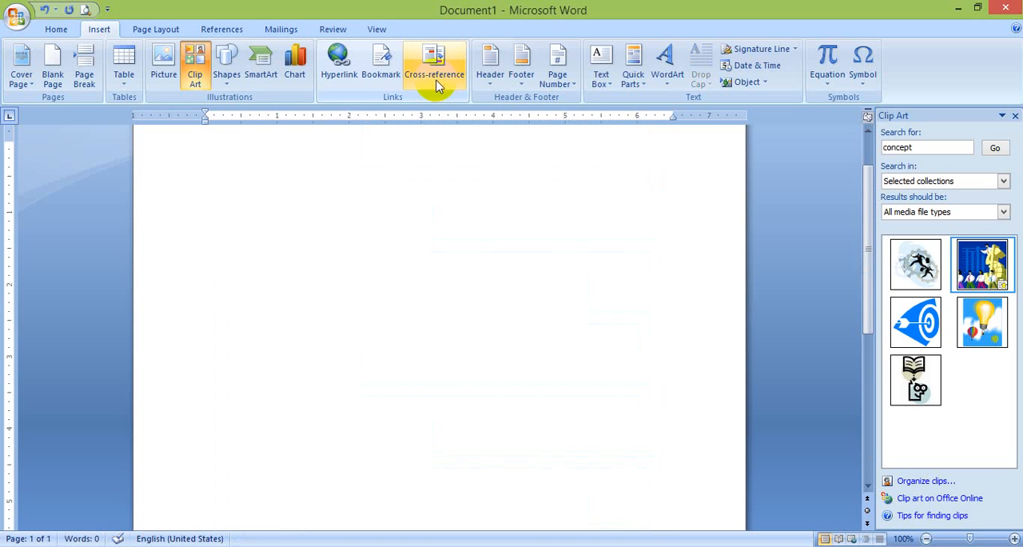
Look through the reference types offered for a cross-reference and leave the dialog without inserting anything
left_click(433, 76)
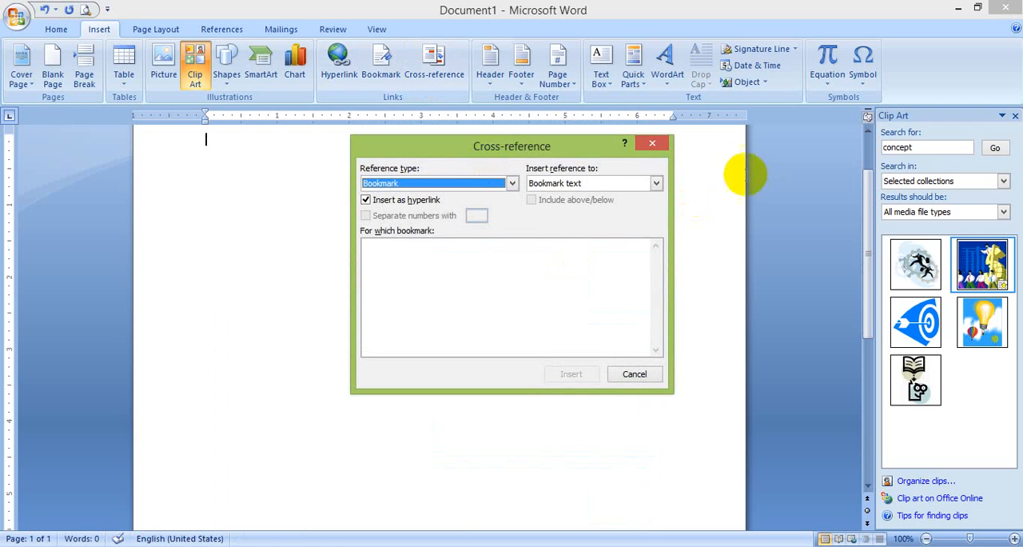
left_click(512, 183)
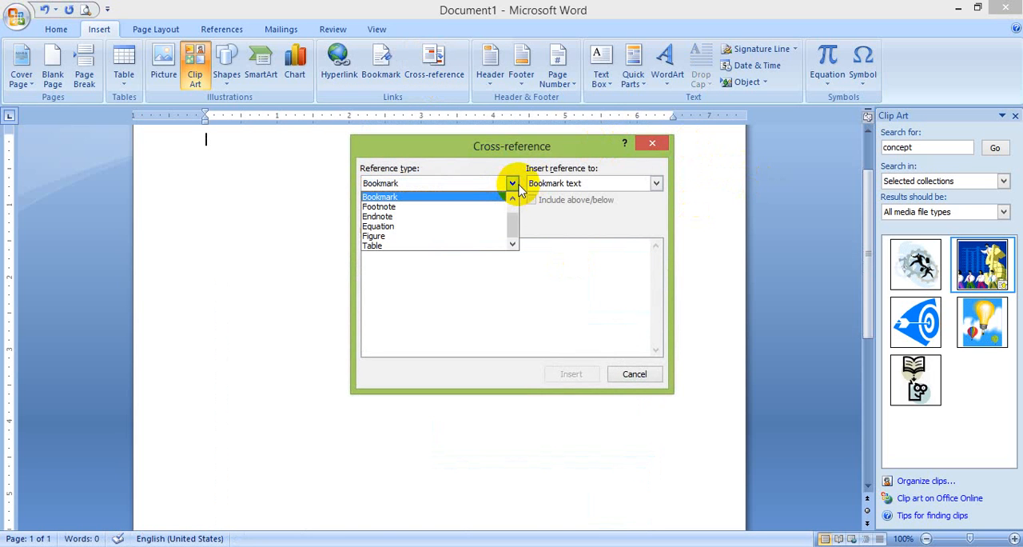
left_click(519, 209)
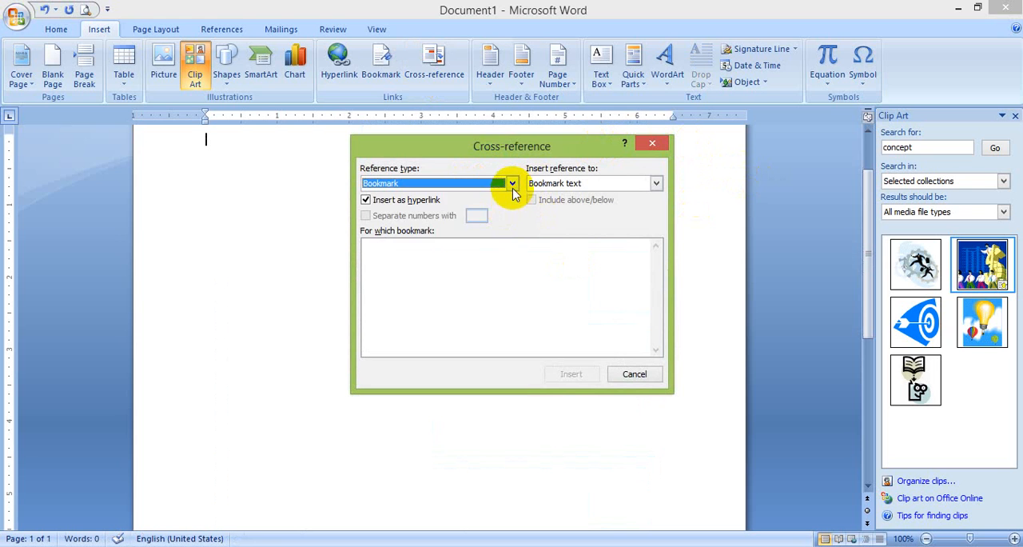
left_click(511, 185)
left_click(512, 202)
left_click(512, 201)
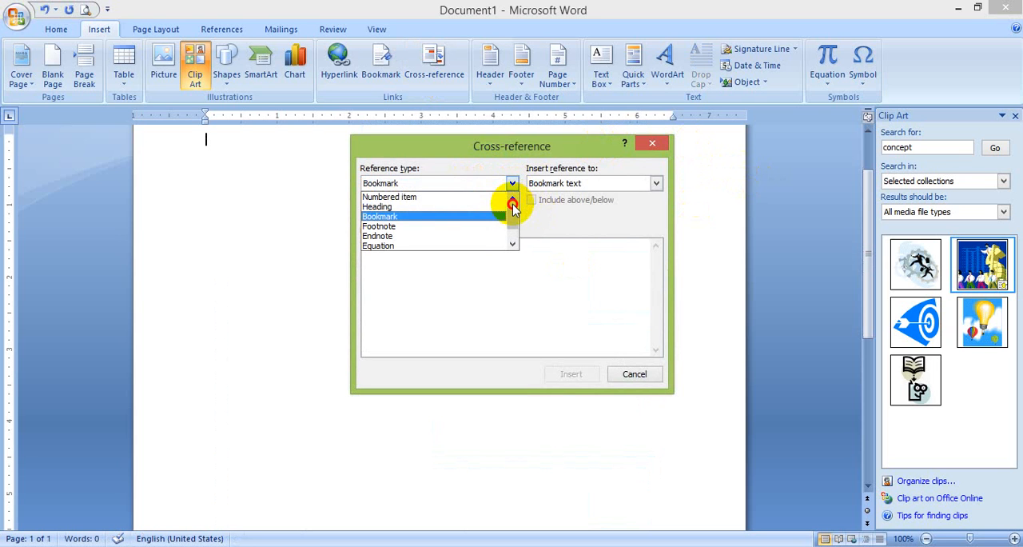
left_click(421, 189)
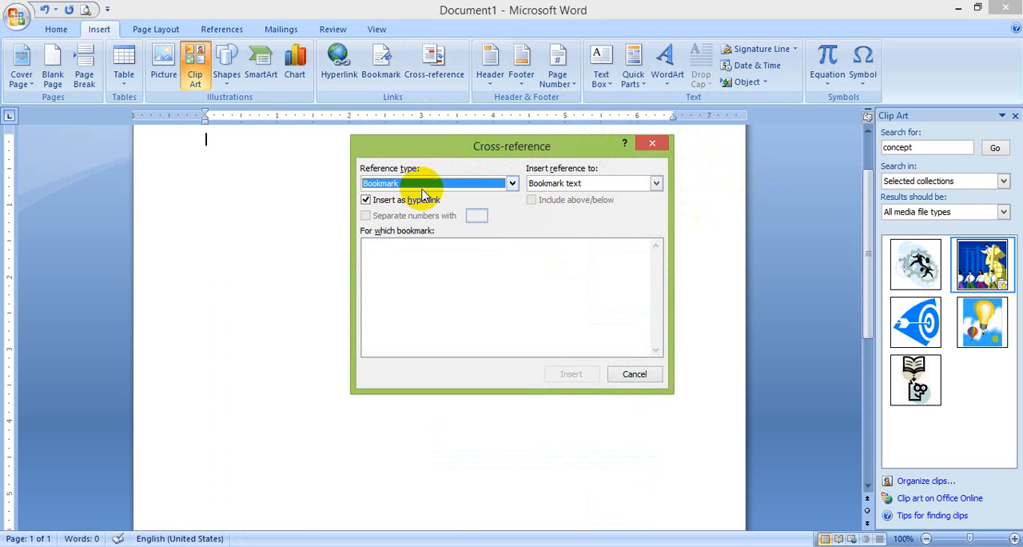
left_click(633, 373)
type("a")
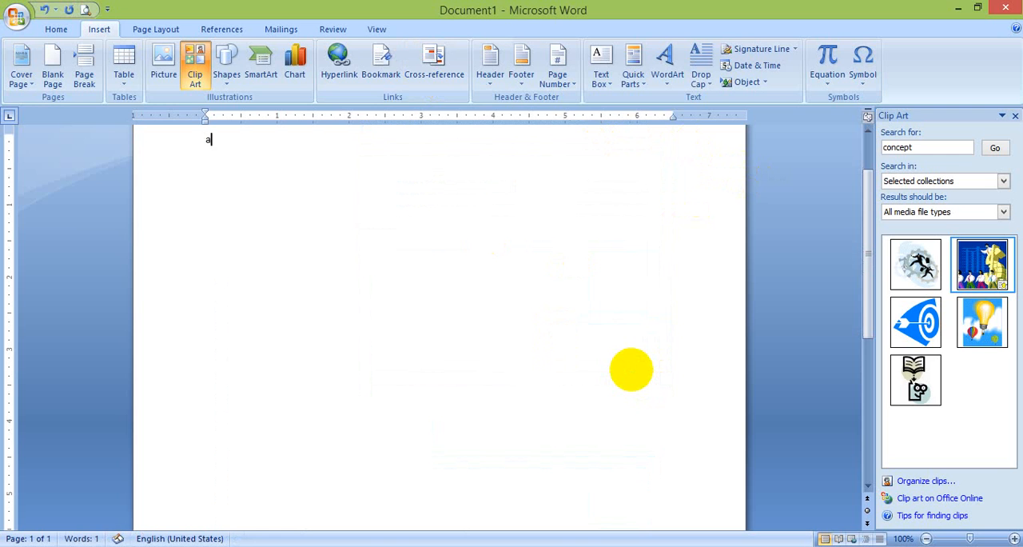
key("BackSpace")
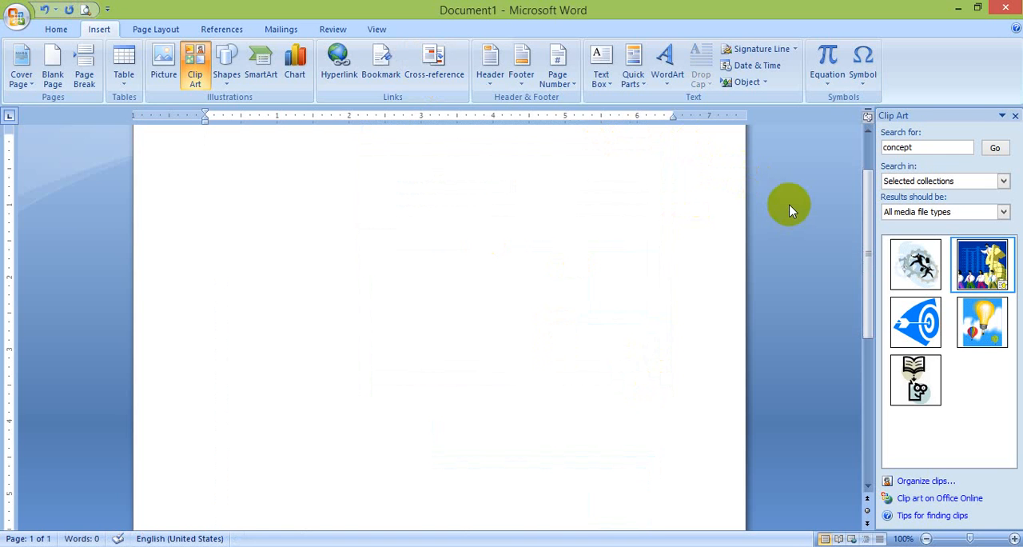
Start a numbered list in the empty document with "bhjghjgjghj" as its first item
left_click(57, 29)
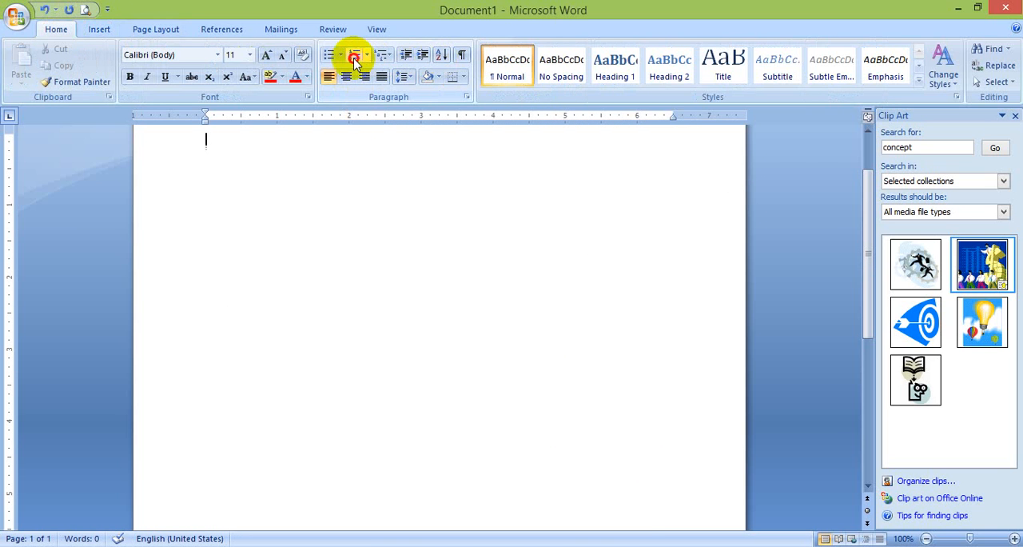
left_click(354, 56)
type("bhjghjgjghj")
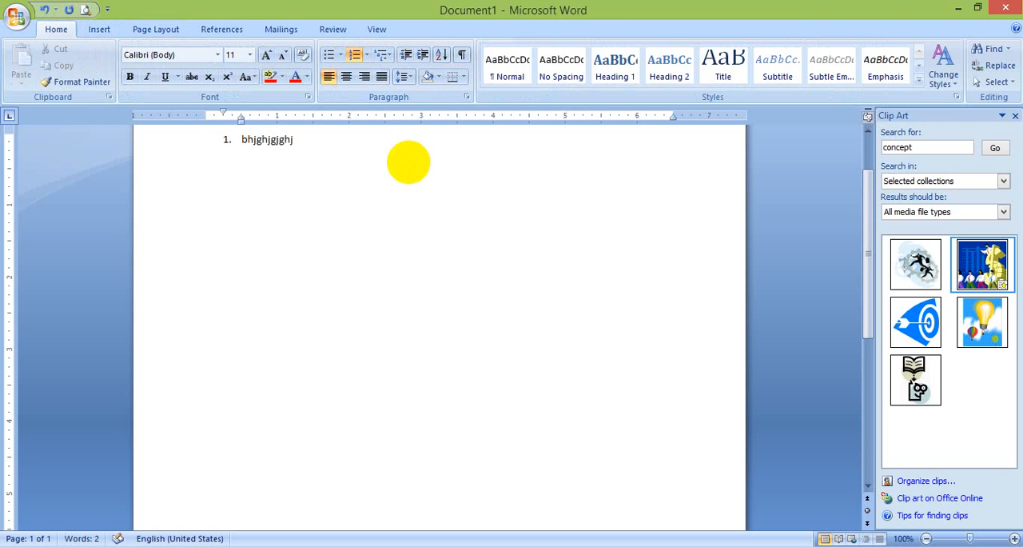
key("Return")
key("Return")
type("df sd f s f s")
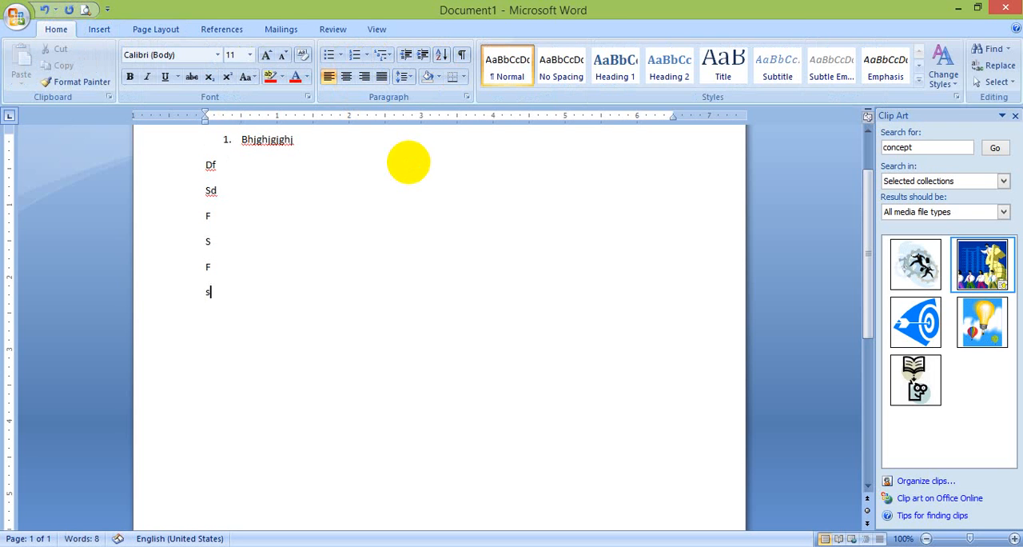
key("ctrl+z")
key("ctrl+z")
key("ctrl+z")
key("ctrl+z")
key("ctrl+z")
key("ctrl+z")
key("ctrl+z")
key("ctrl+z")
key("ctrl+z")
key("ctrl+z")
key("ctrl+z")
key("ctrl+z")
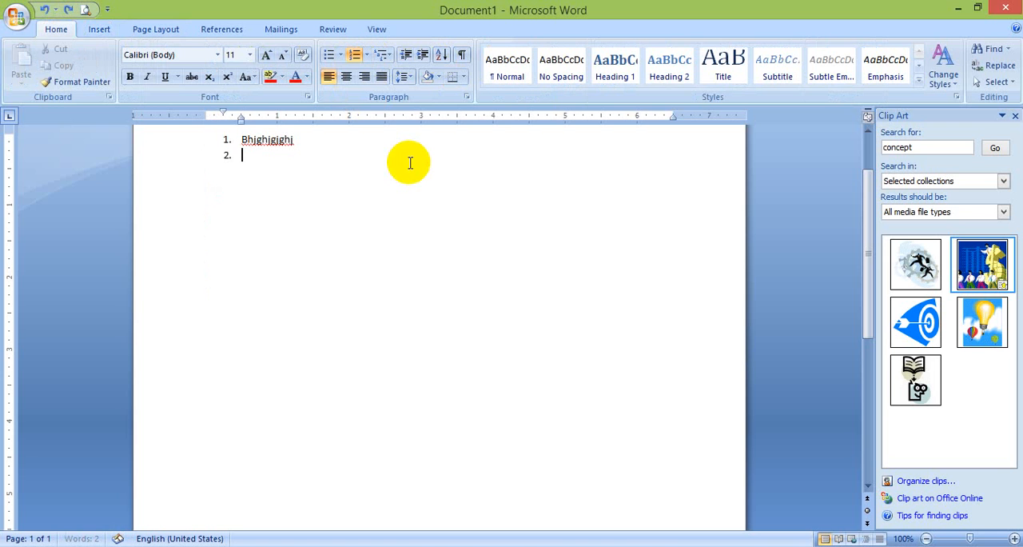
Add items 2 to 13 to the numbered list: Wekjkewjr, Wer, Wr, W, R, Wr, W, R, W, R, Wr, W
type("wekjkewjr")
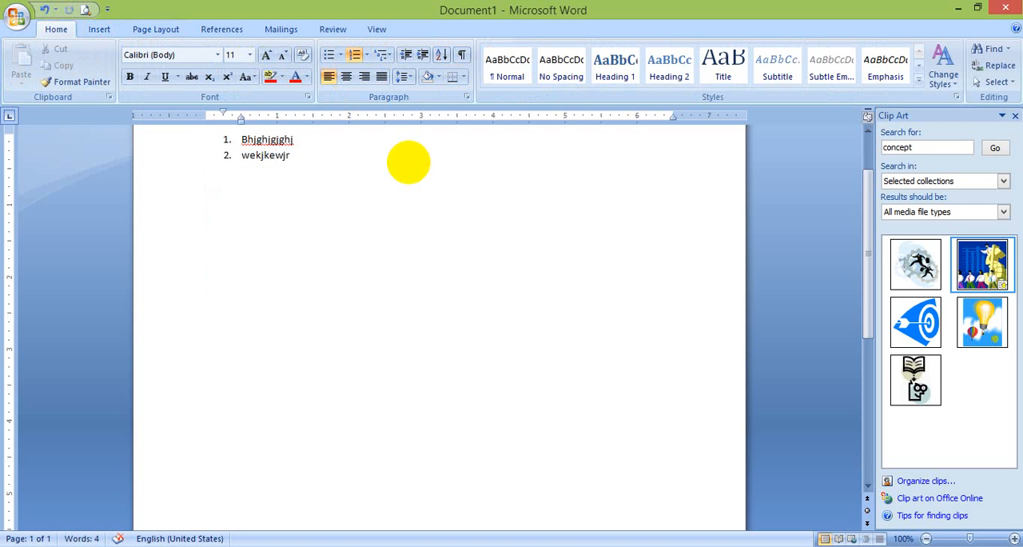
type(" w")
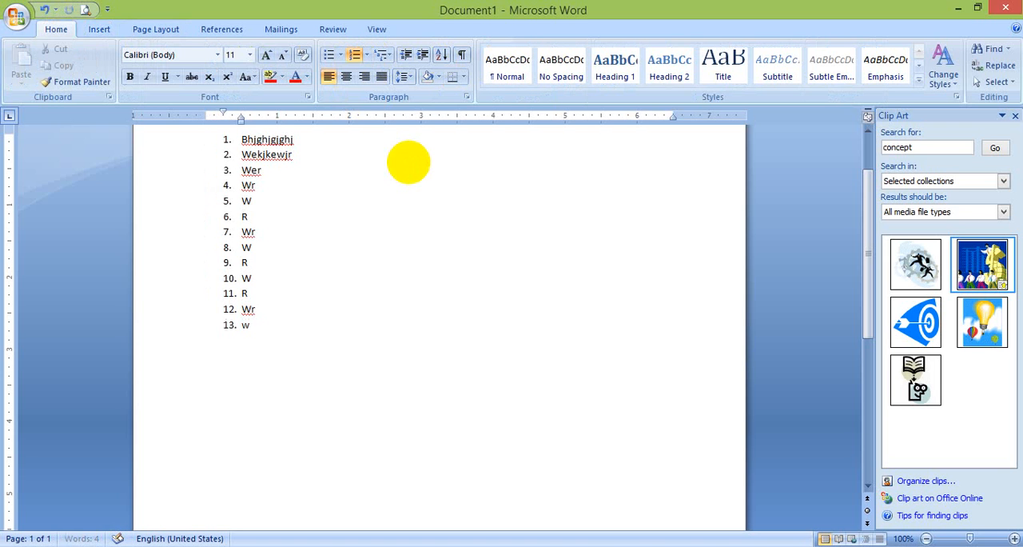
type("er wr w r wr w r w r wr w  gfh df gd df")
key("BackSpace")
key("BackSpace")
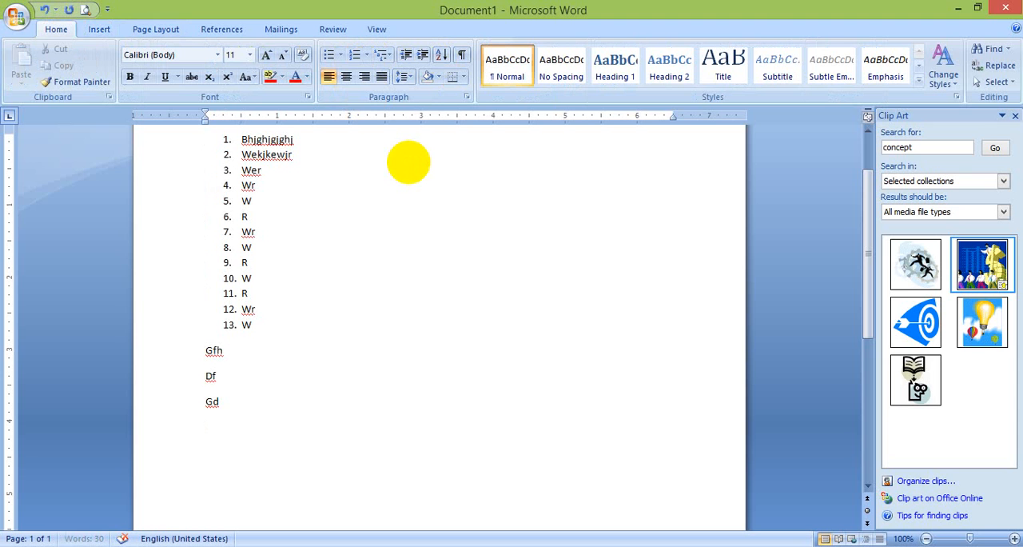
key("BackSpace")
key("BackSpace")
key("BackSpace")
key("BackSpace")
key("BackSpace")
key("BackSpace")
key("BackSpace")
key("BackSpace")
key("BackSpace")
key("BackSpace")
key("BackSpace")
key("Return")
key("Return")
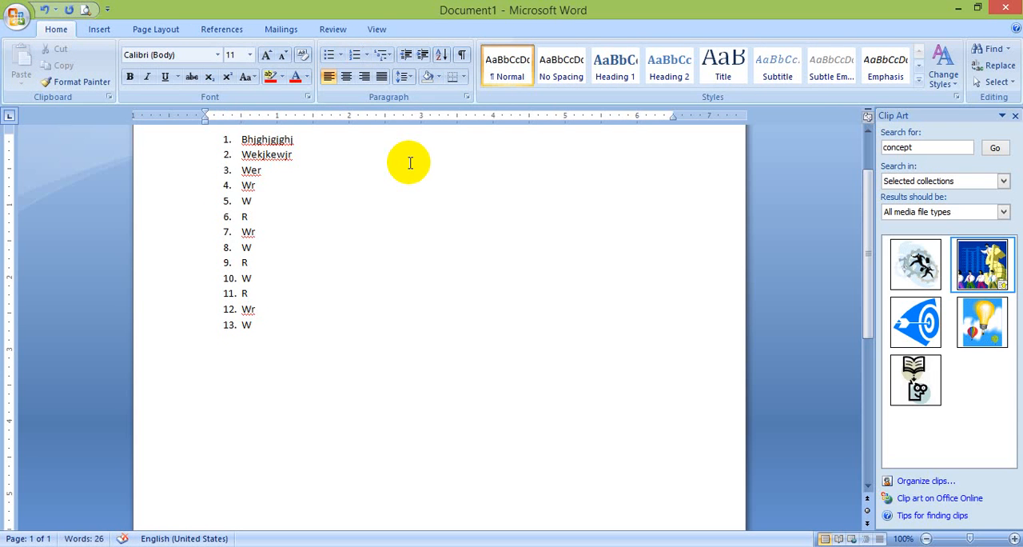
key("ctrl+z")
Continue the numbered list with items 14 to 17: "e3frewf", "ewfwrgdf", "dfgfdg" and "poiio"
type("e3frewf")
key("Return")
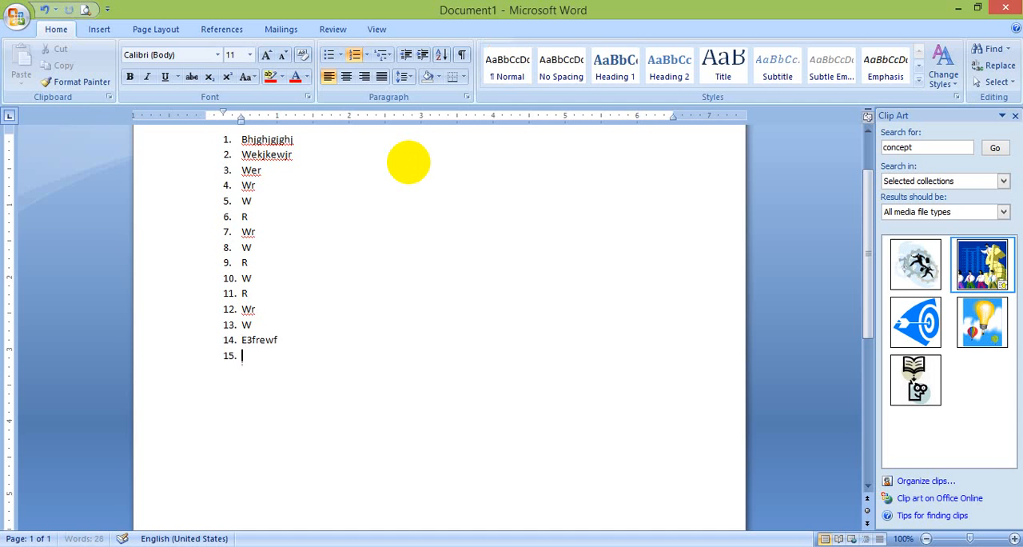
type("ewfwrgdf")
key("Return")
type("dfgfdg")
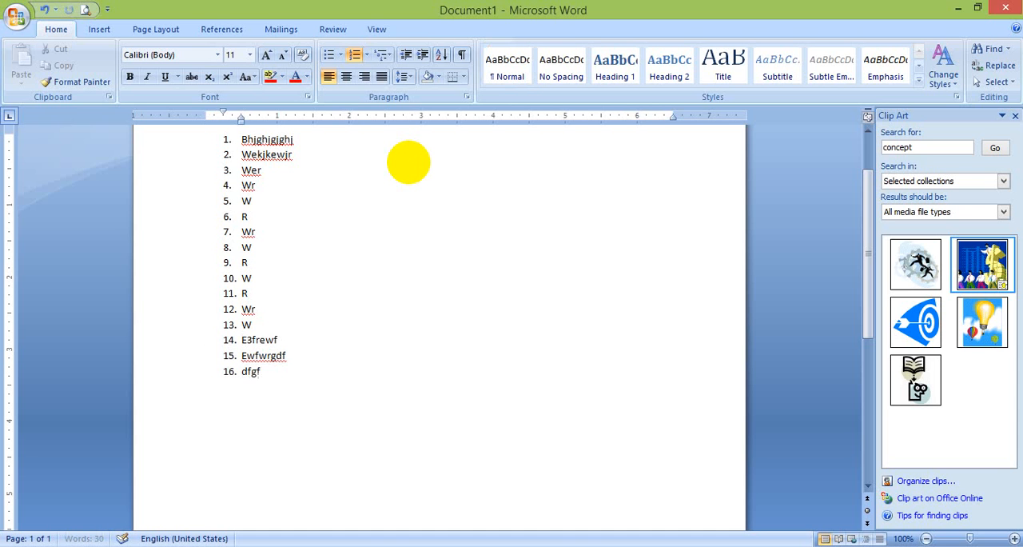
key("Return")
type("poiio")
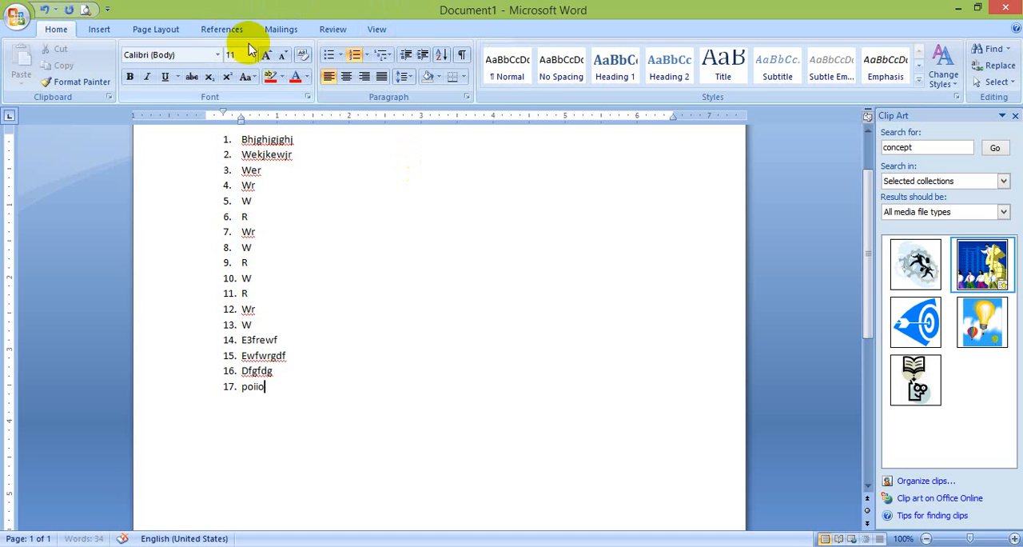
Insert a hyperlinked page-number cross-reference to numbered item "4. Wr" at the end of the last list item, and follow it
left_click(235, 32)
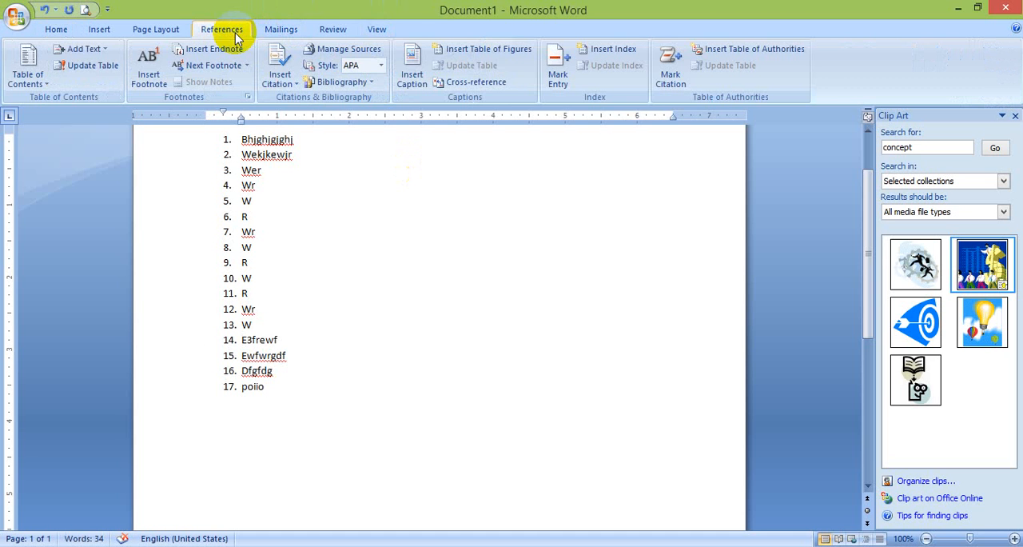
left_click(476, 86)
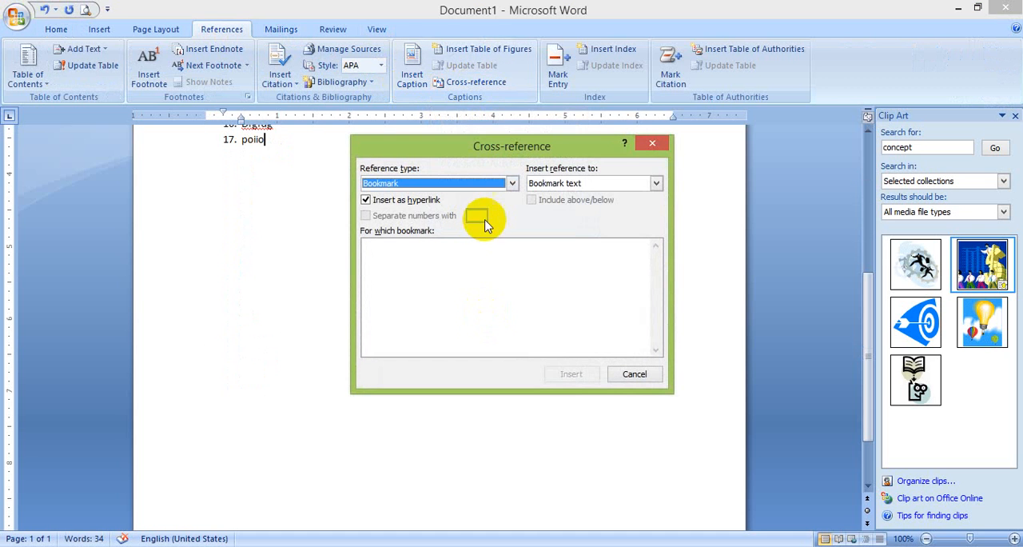
left_click(452, 185)
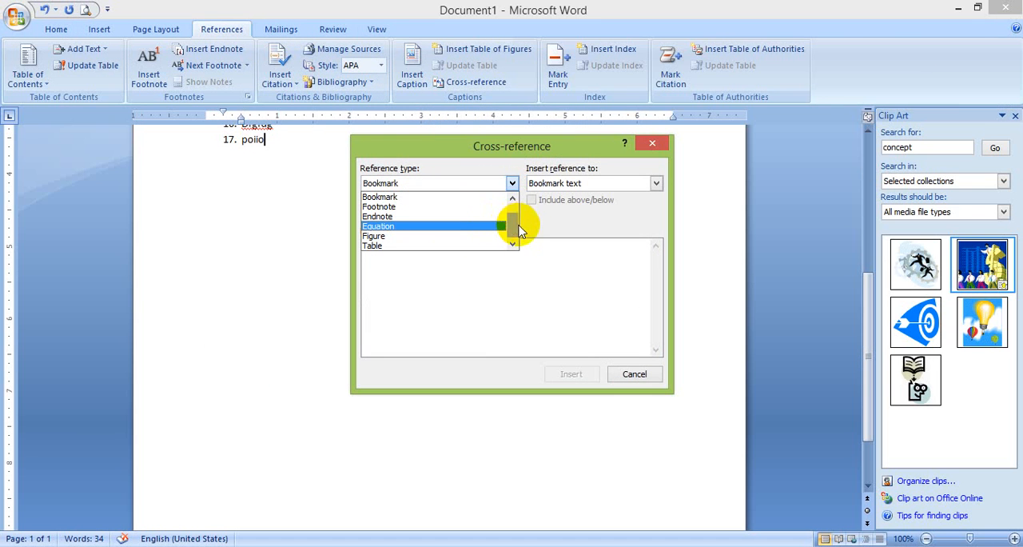
left_click_drag(517, 225, 416, 195)
left_click(417, 197)
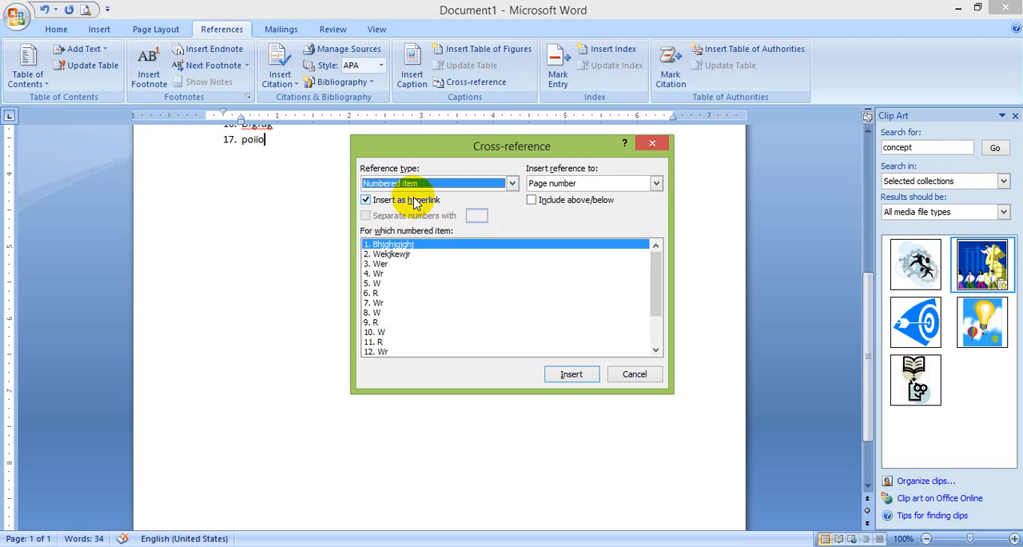
left_click(370, 274)
left_click(571, 372)
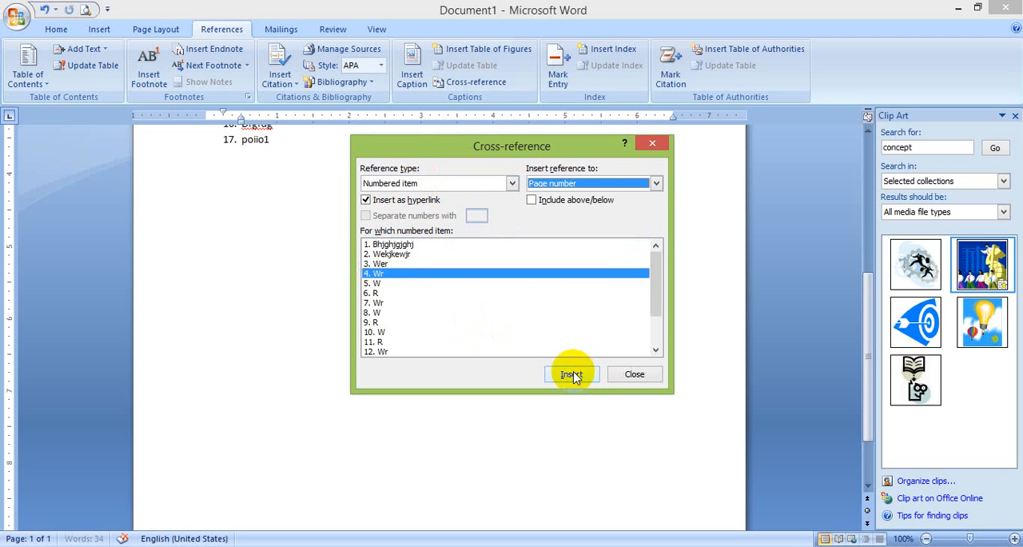
left_click(640, 374)
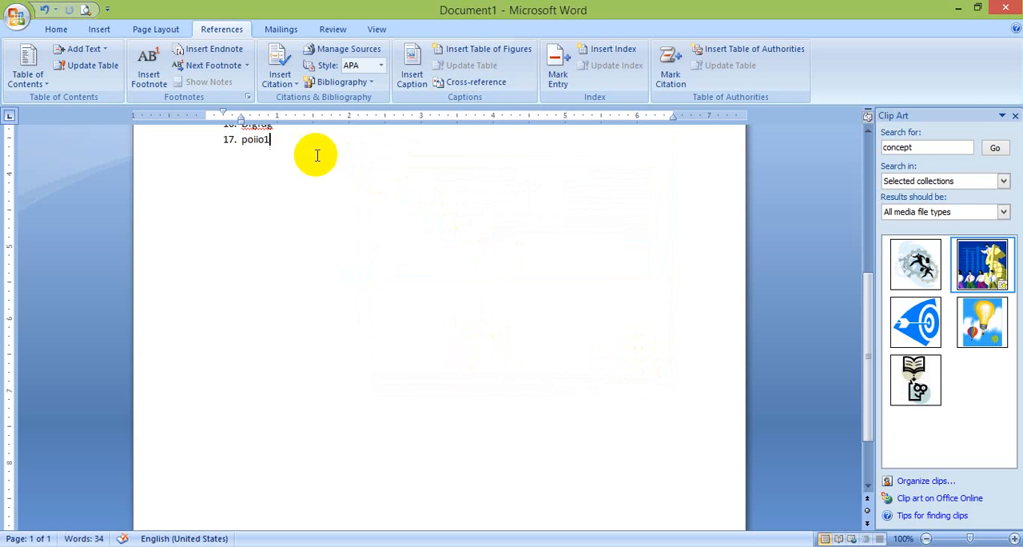
left_click(267, 141, "ctrl")
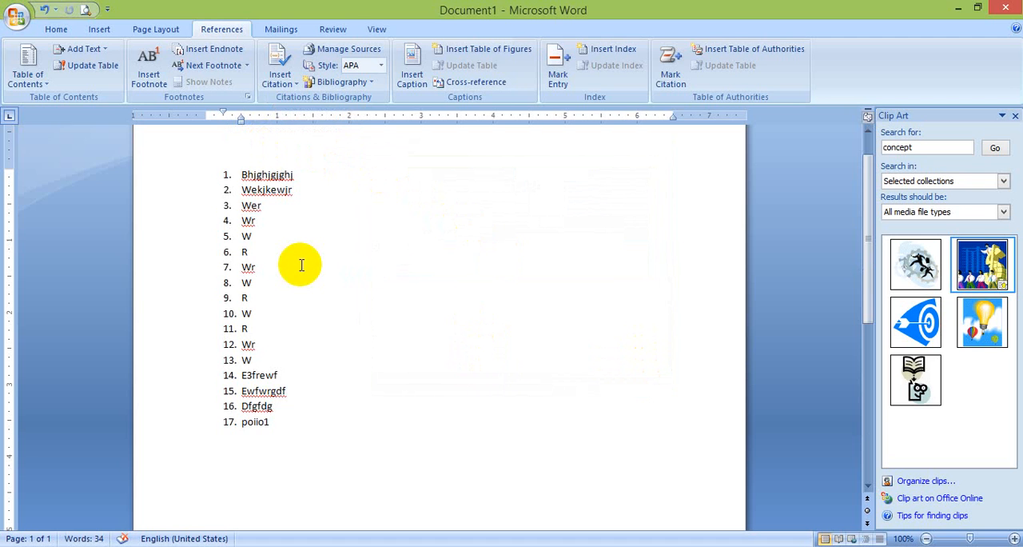
Clear the whole document and insert a built-in Blank header with a person's first name as its text
key("ctrl+a")
key("Delete")
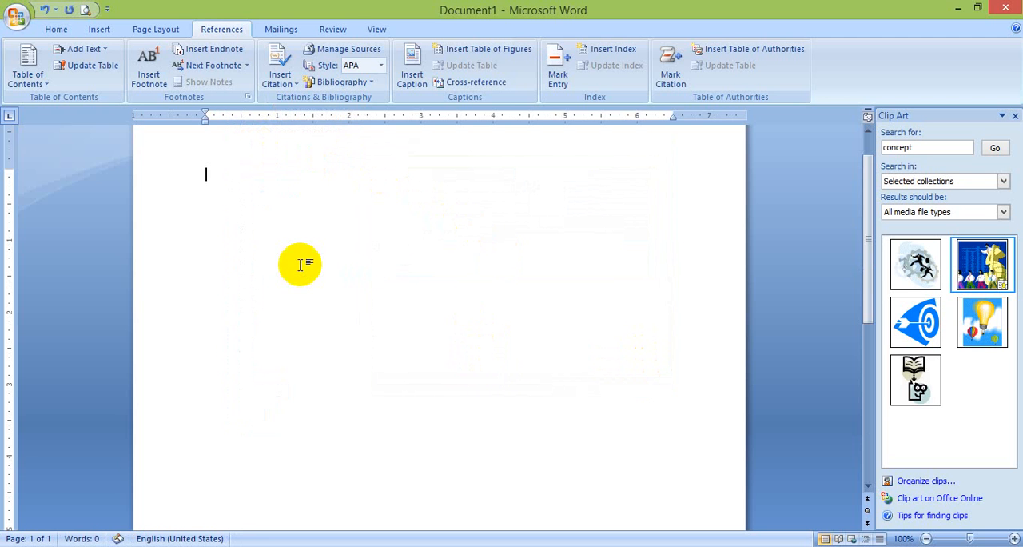
left_click(102, 35)
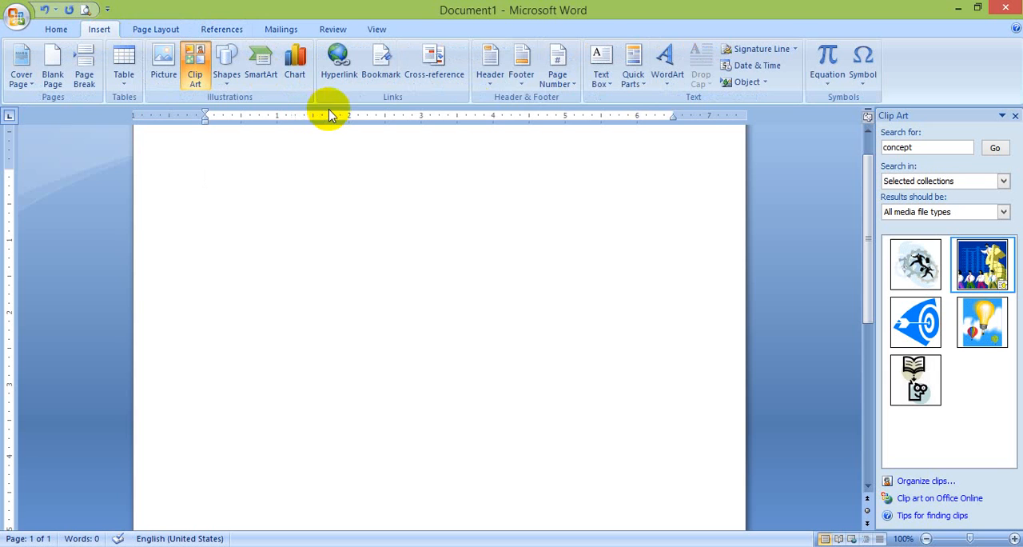
left_click(492, 84)
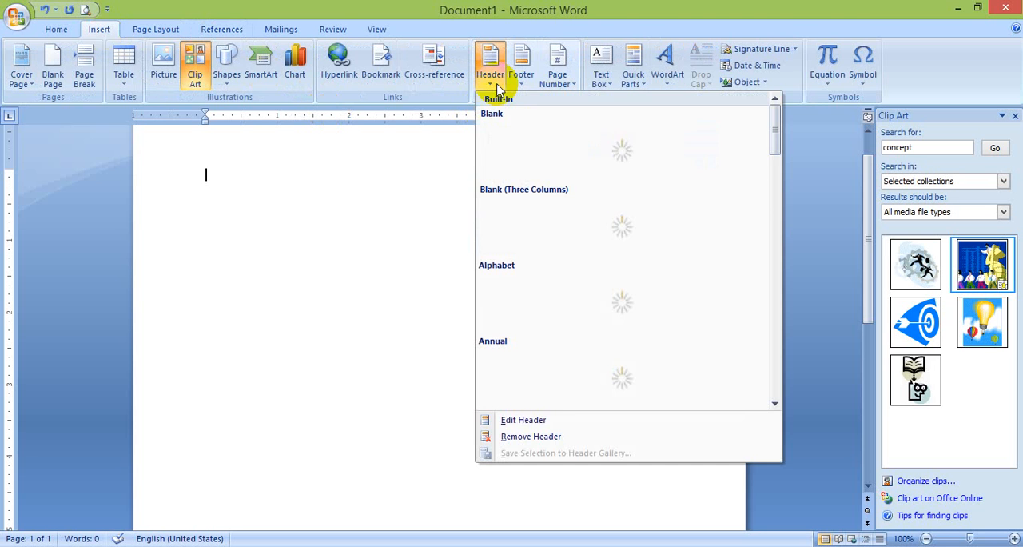
left_click(533, 136)
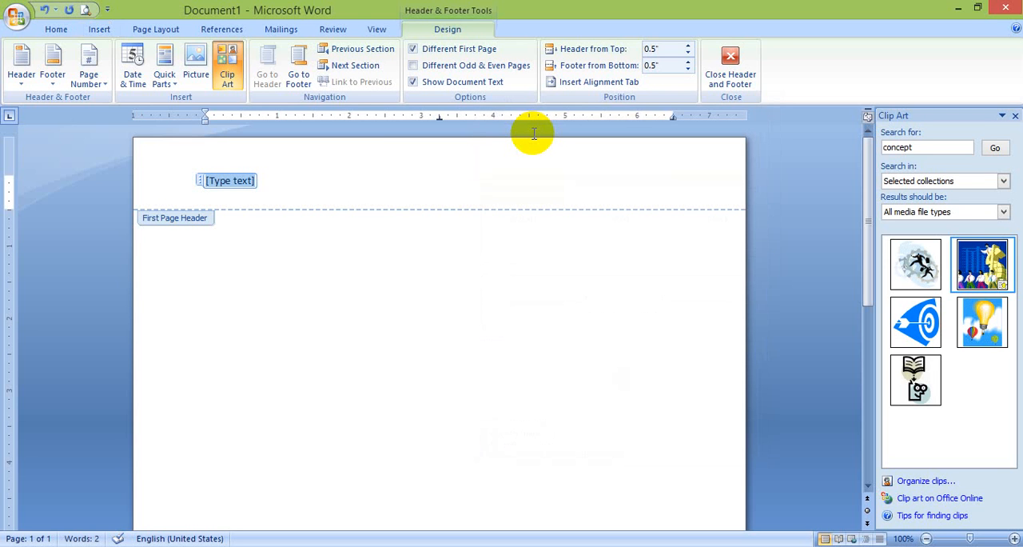
type("n")
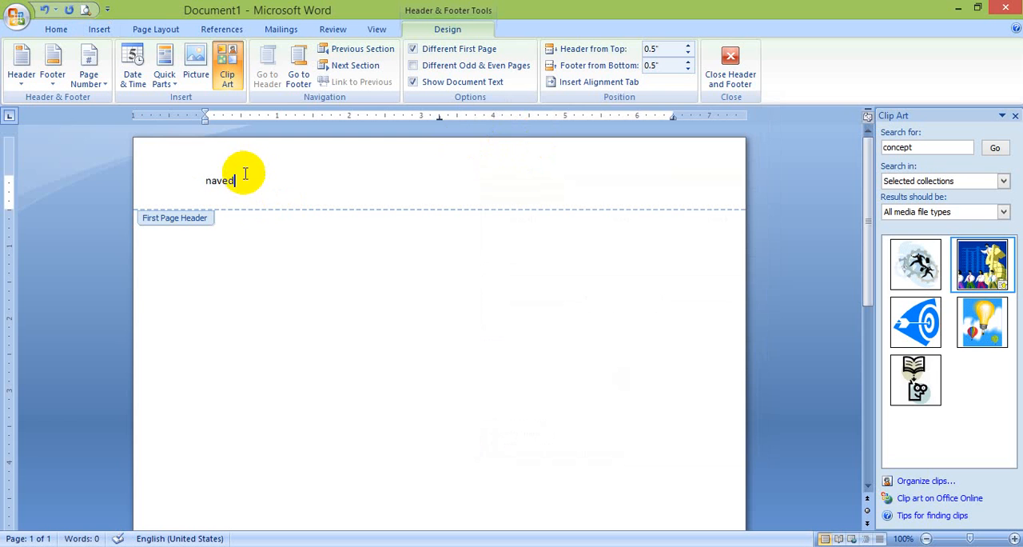
type("aved")
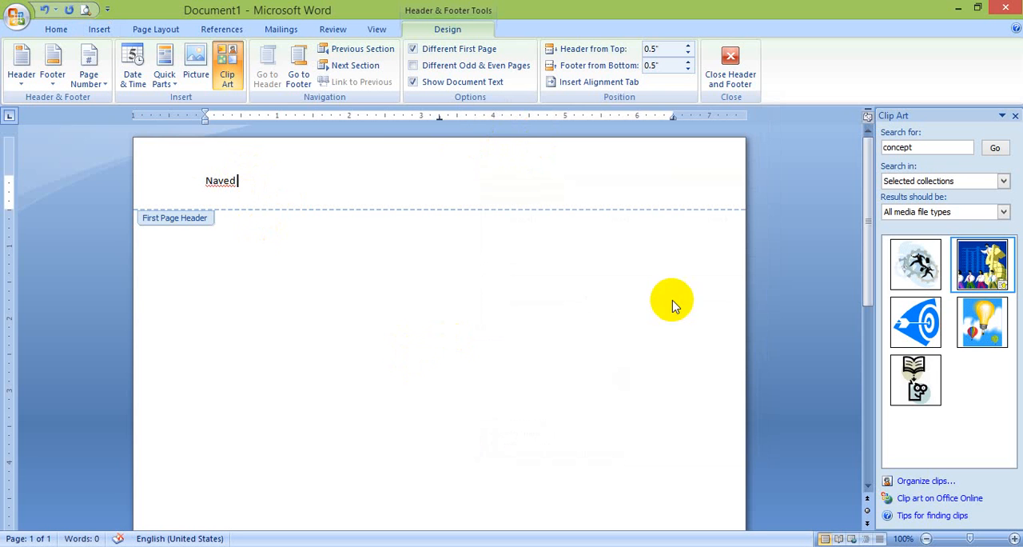
Enter "goal" as the text of the first page footer
left_click_drag(869, 272, 874, 419)
left_click(564, 513)
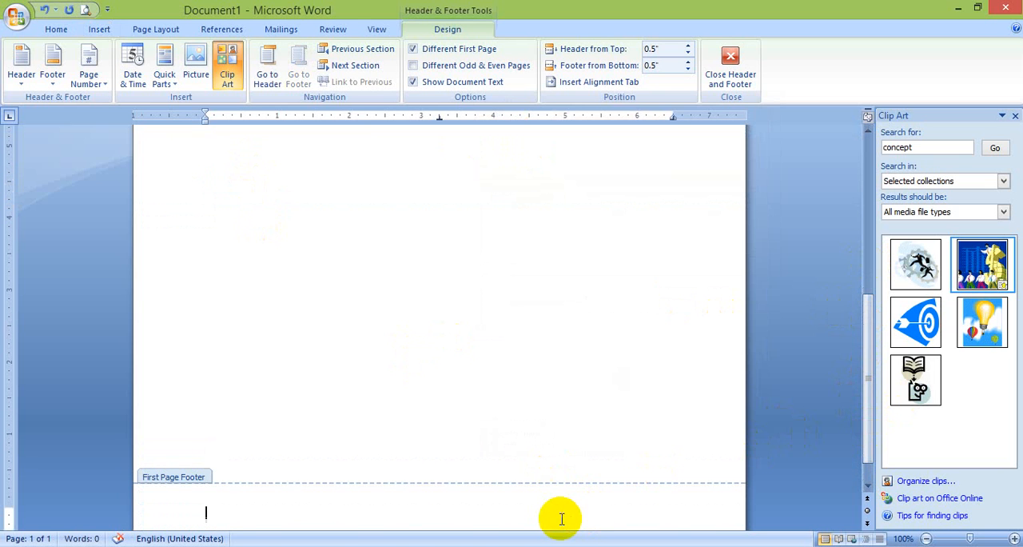
type("g")
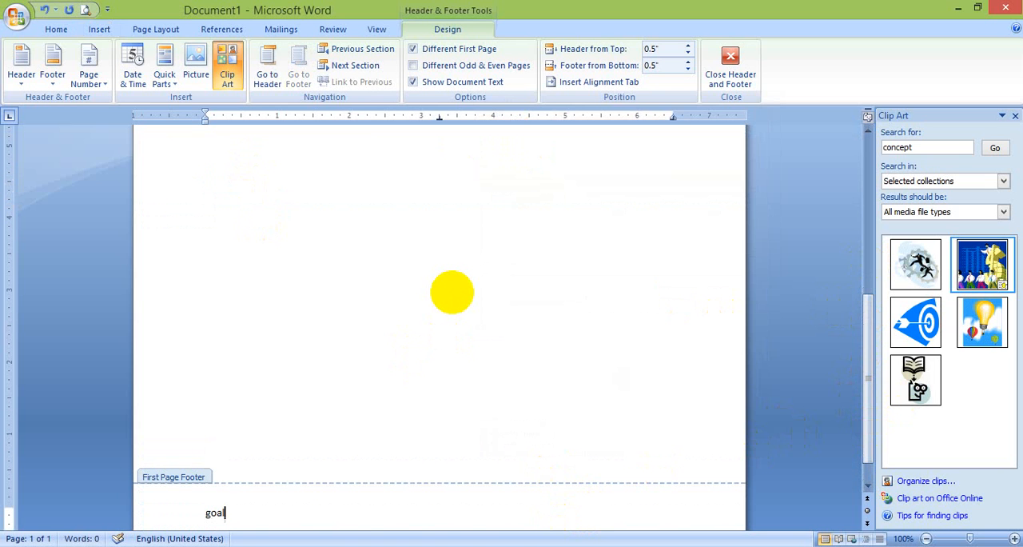
type("oal")
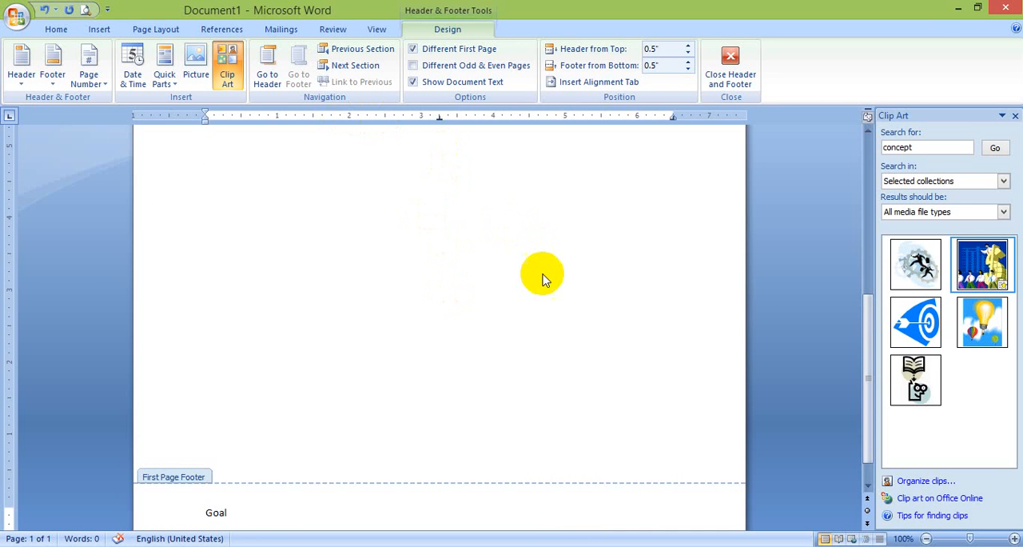
Leave footer editing and view the header from the document body
double_click(543, 276)
left_click(434, 232)
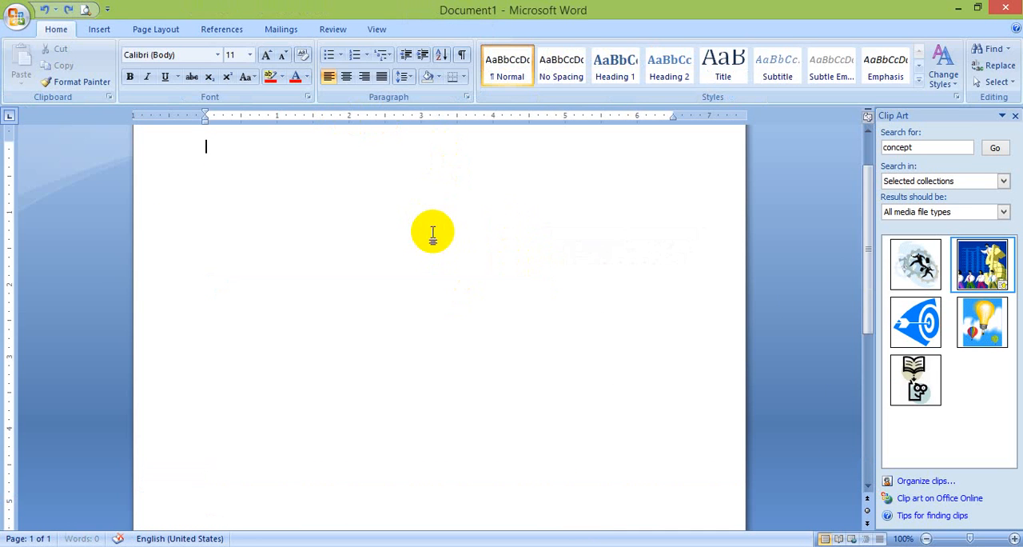
left_click_drag(864, 224, 851, 152)
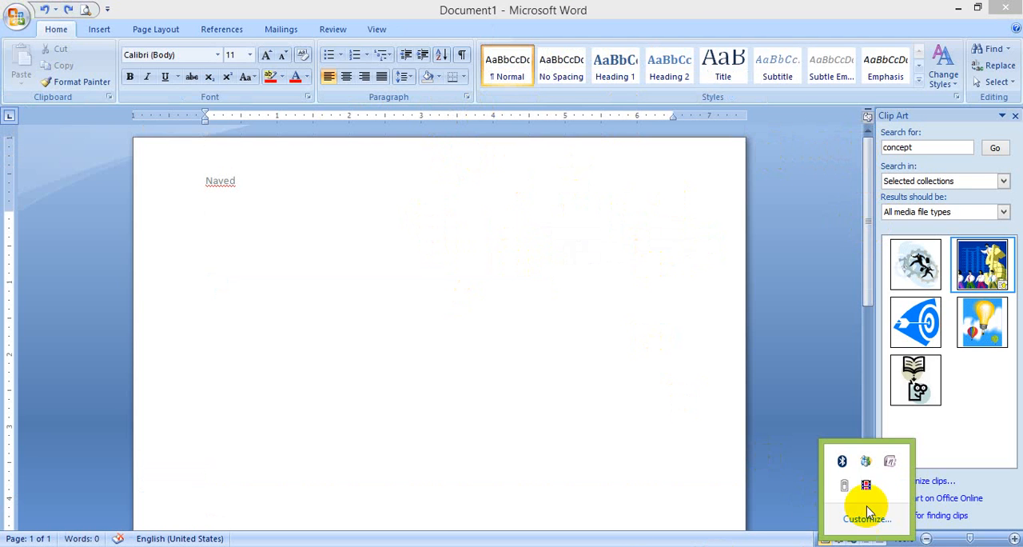
left_click(874, 503)
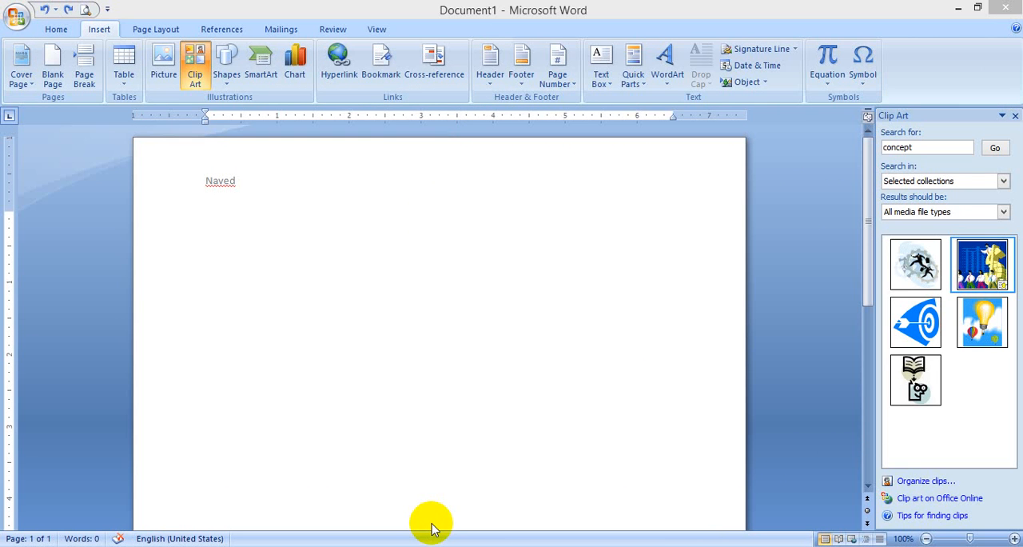
Insert the date in the 11.9.2014 format on the line below the name in the first page header
double_click(228, 191)
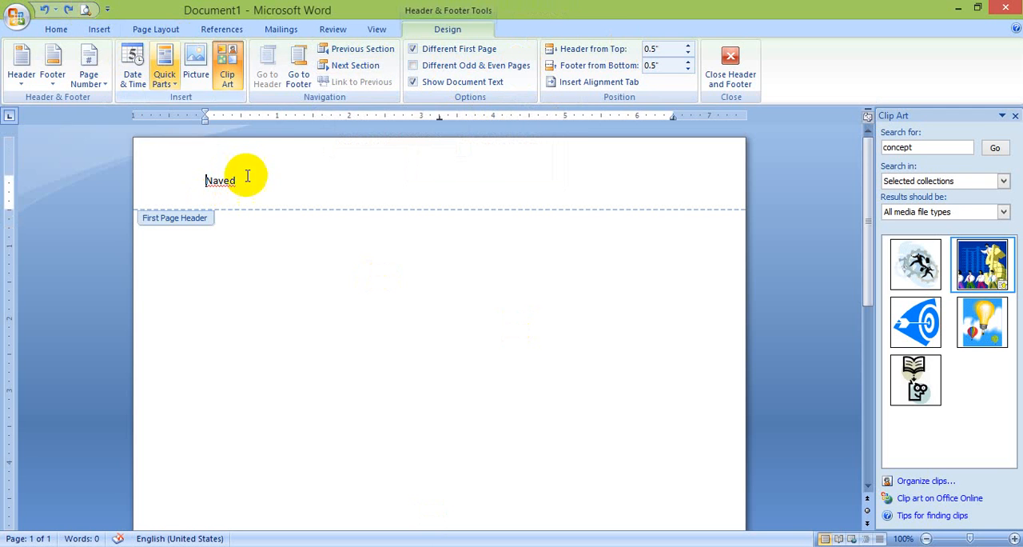
left_click(140, 70)
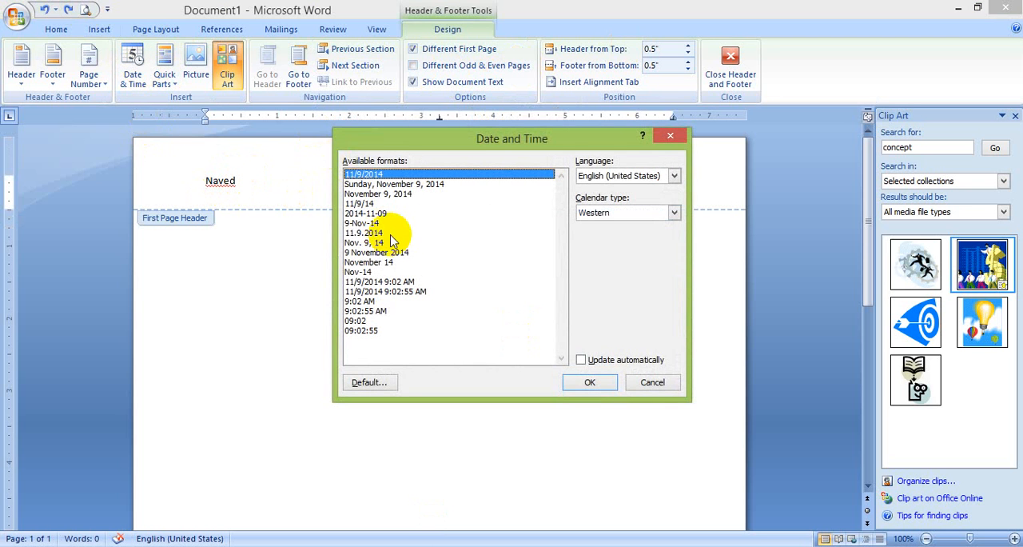
left_click(382, 232)
left_click(583, 368)
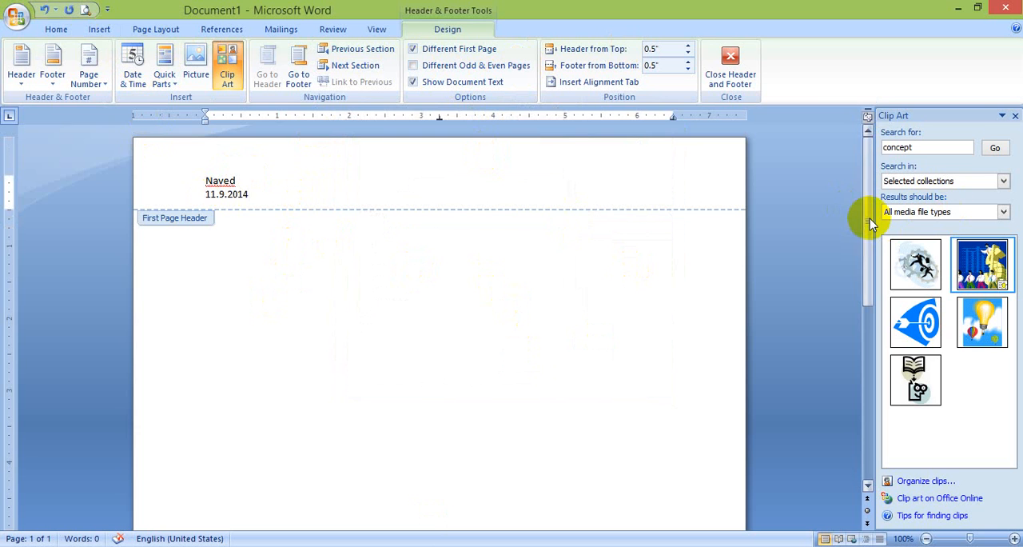
Insert the blue businesspeople clip art after "Goal" in the first page footer, shrink it to about 0.88" by 0.9", and leave the footer
left_click_drag(870, 216, 871, 412)
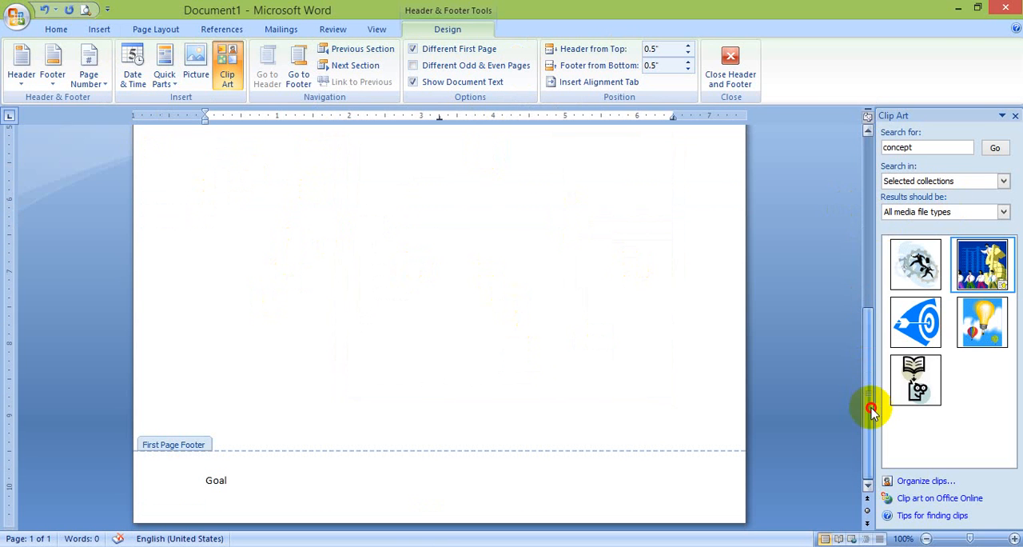
left_click(395, 475)
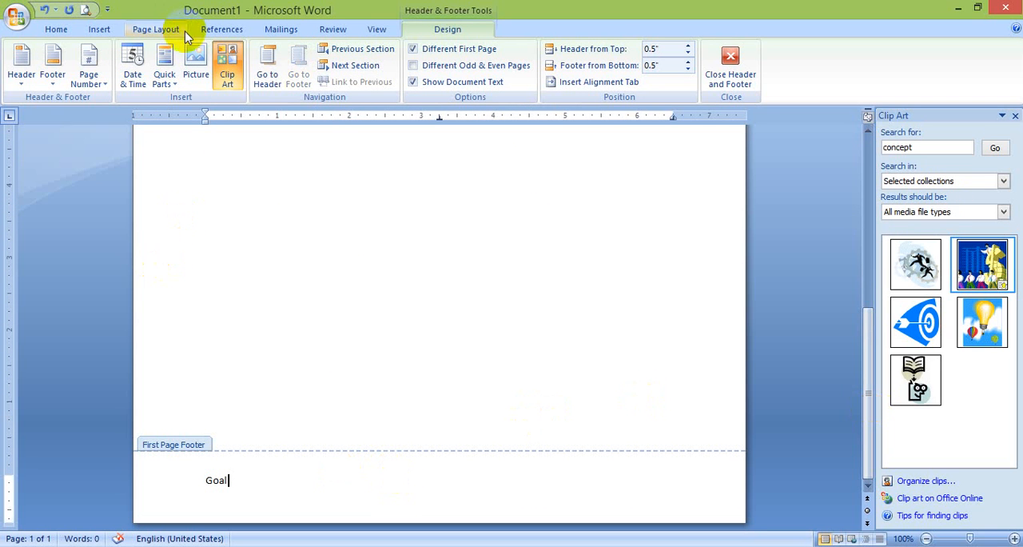
left_click(205, 68)
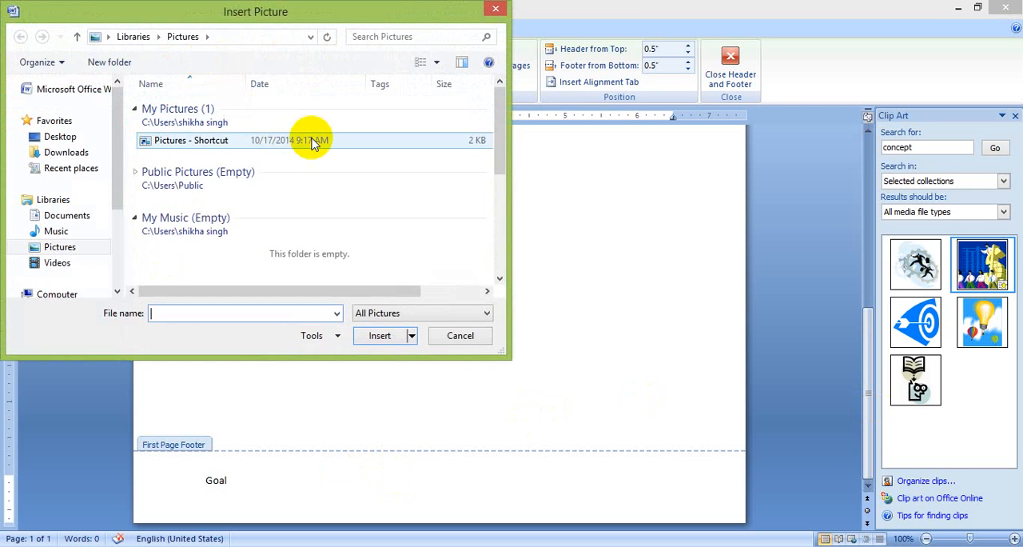
left_click(460, 335)
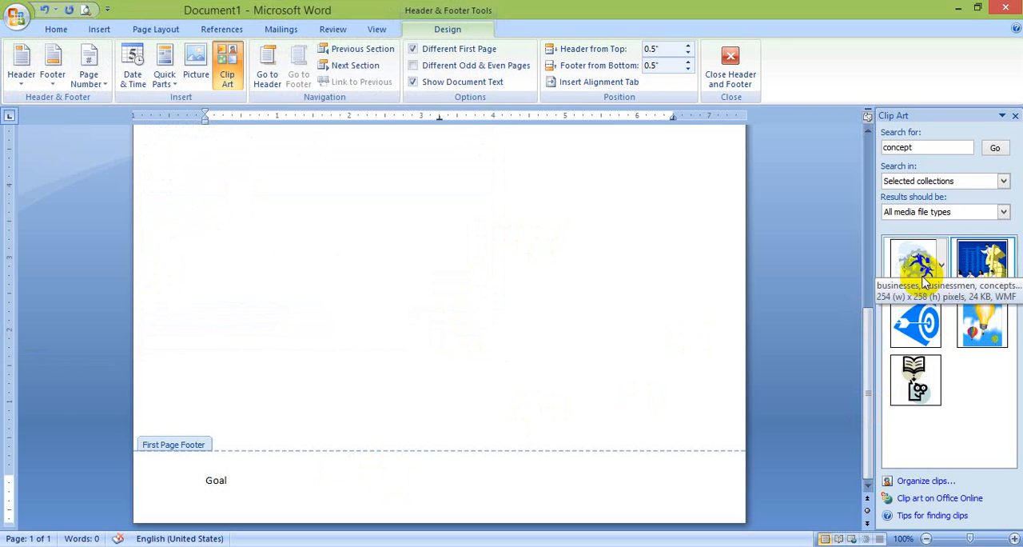
left_click(979, 270)
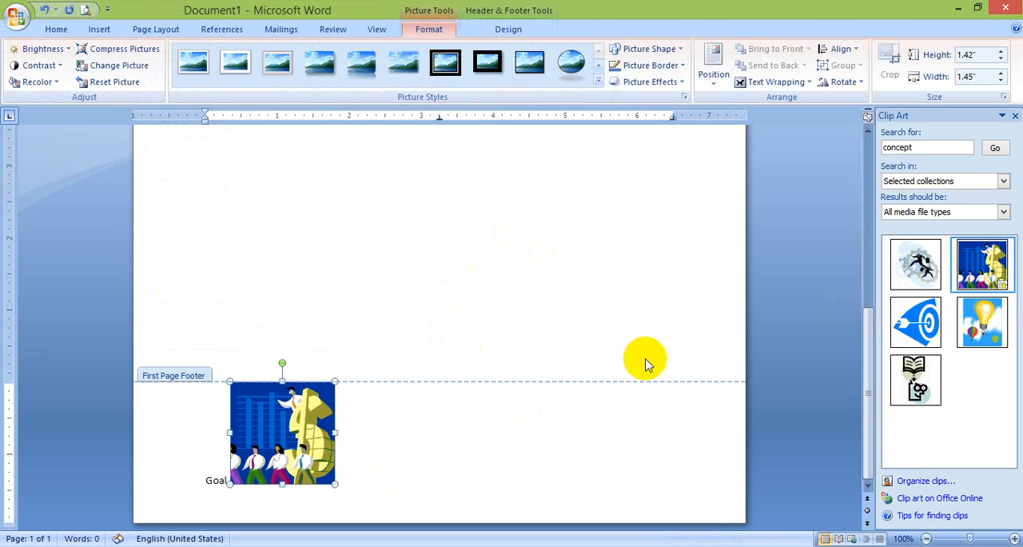
left_click_drag(335, 382, 295, 471)
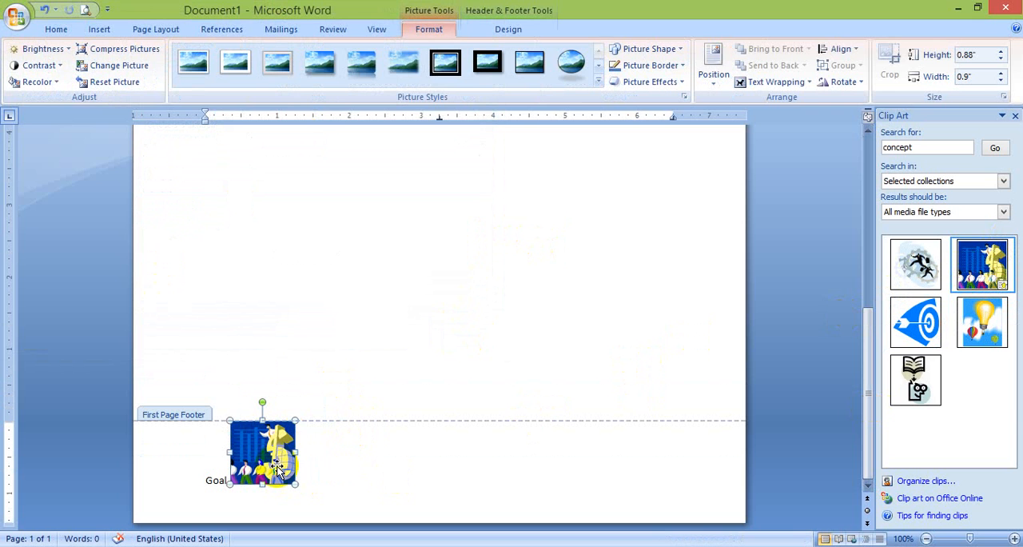
double_click(429, 231)
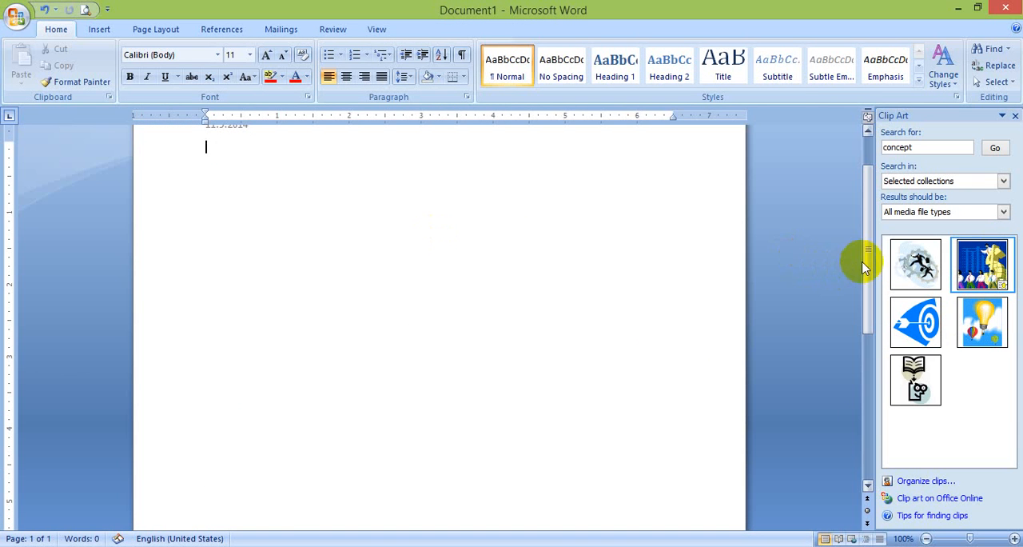
Review the text and clip art in the first page's footer
left_click_drag(858, 255, 855, 417)
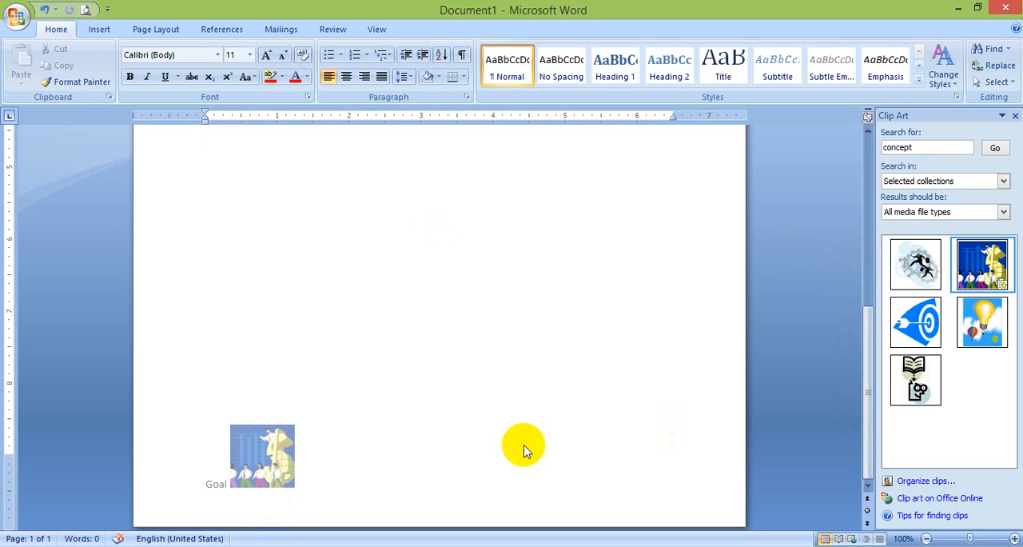
scroll(524, 444, "up", 7)
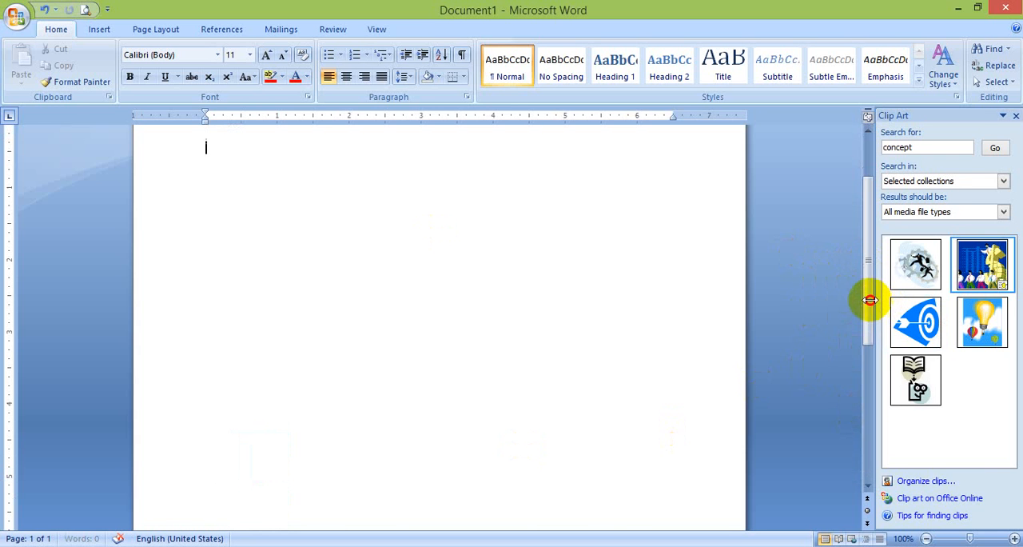
left_click_drag(870, 297, 870, 461)
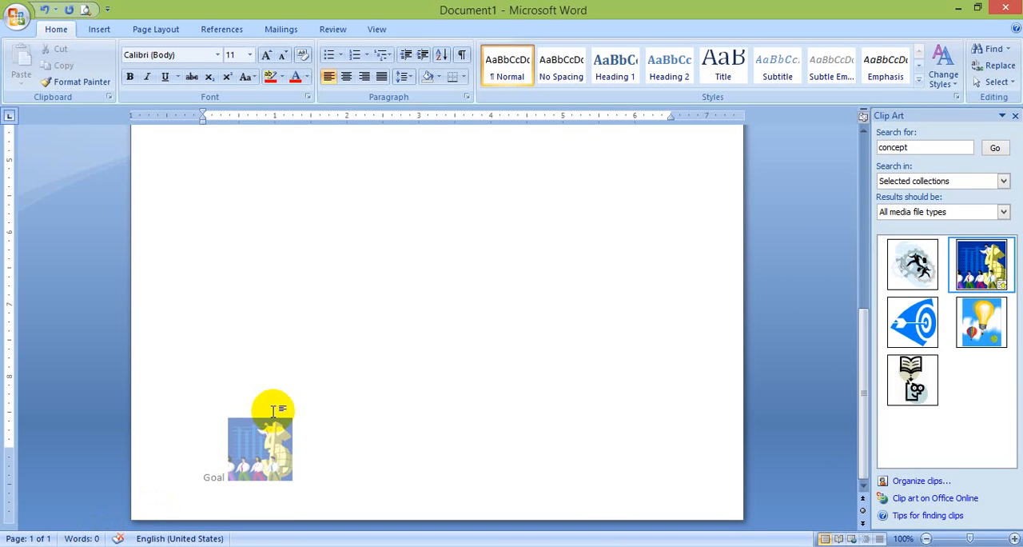
Insert page breaks in the empty body to extend the document to four pages
key("ctrl+z")
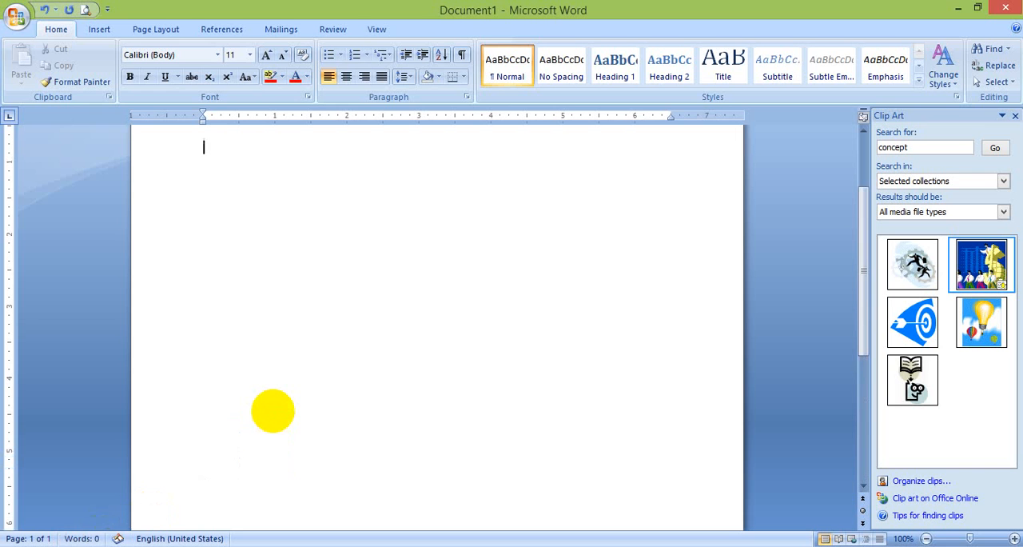
key("Return")
key("Return")
key("Return")
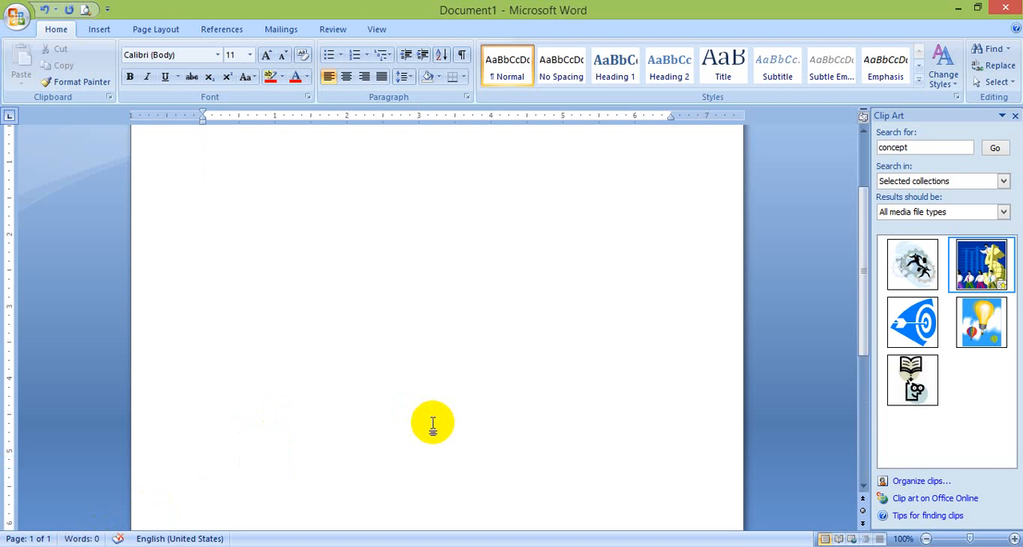
key("ctrl+Return")
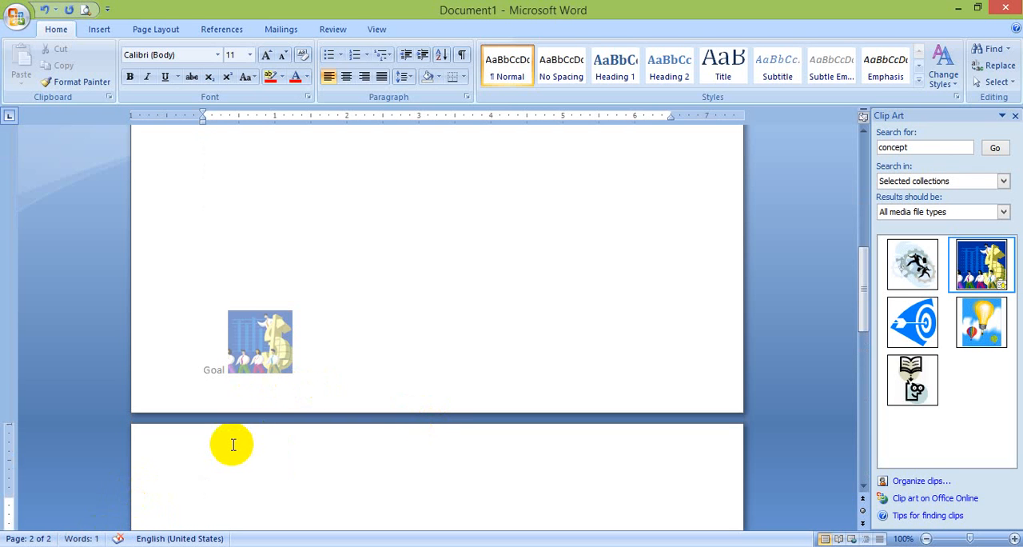
key("ctrl+Return")
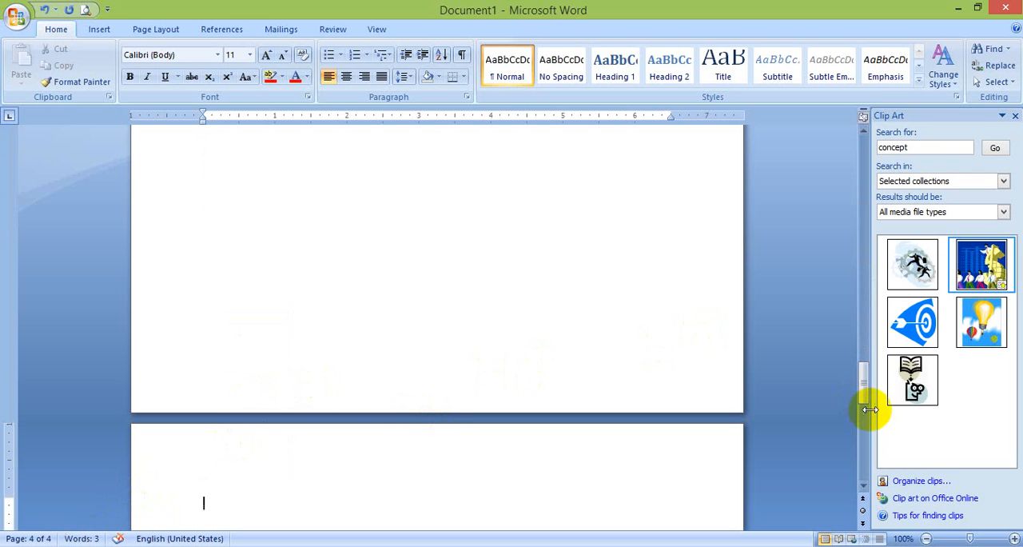
Insert one more page break at the end of the document to add a fifth page
left_click(699, 356)
key("BackSpace")
key("BackSpace")
key("BackSpace")
key("BackSpace")
key("BackSpace")
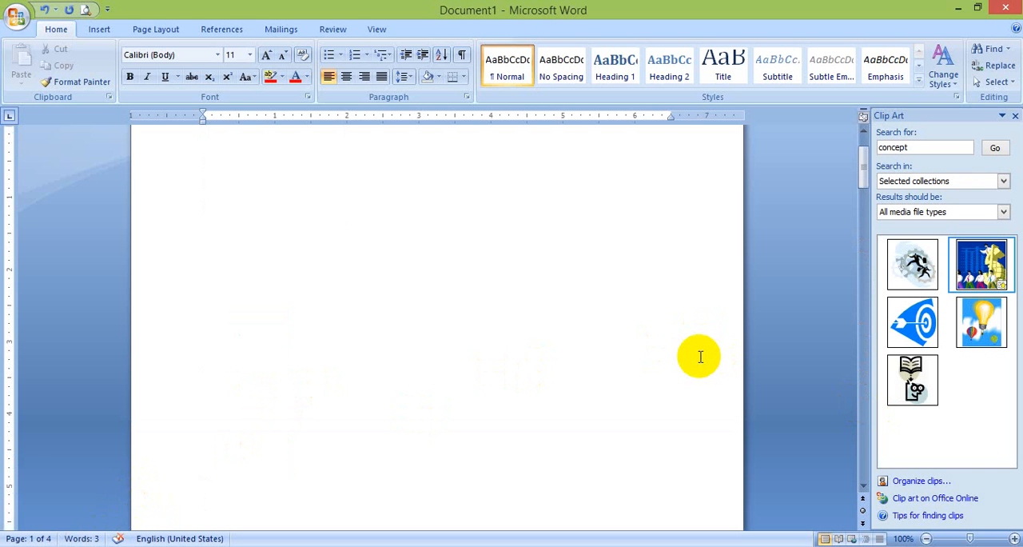
key("Right")
key("Right")
key("Right")
key("Right")
key("Right")
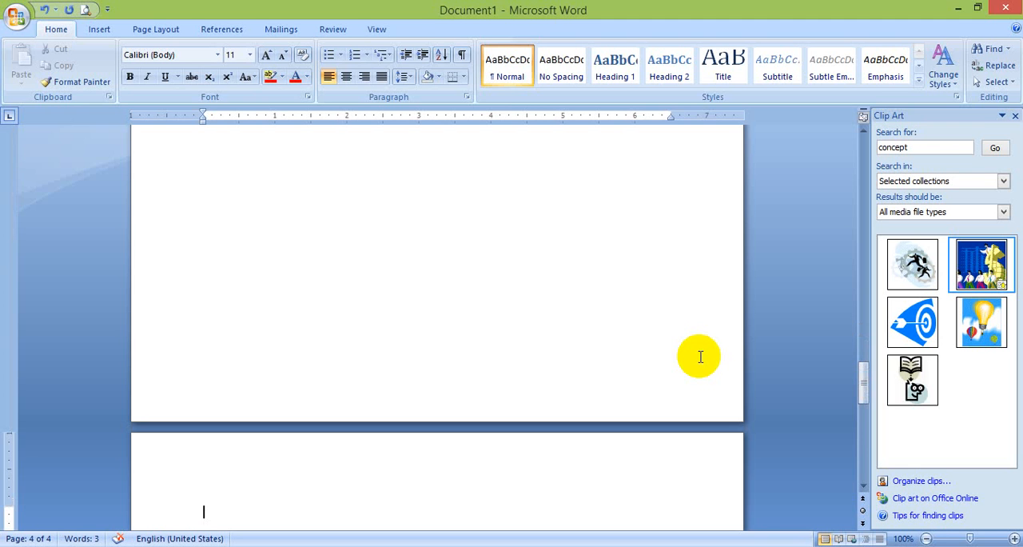
key("ctrl+Return")
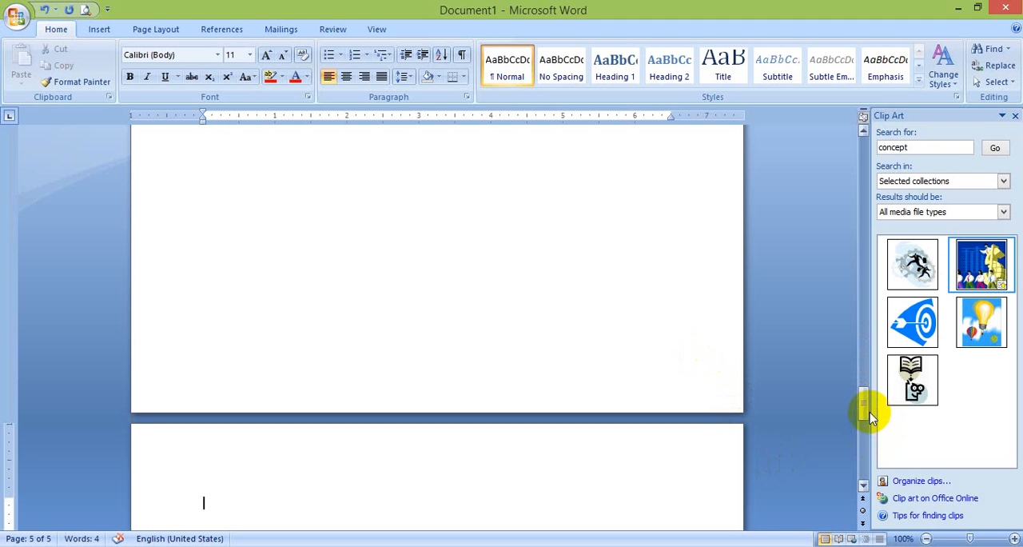
Enable Different Odd & Even Pages for the headers and footers, and return to the body of the first page
left_click_drag(863, 406, 311, 34)
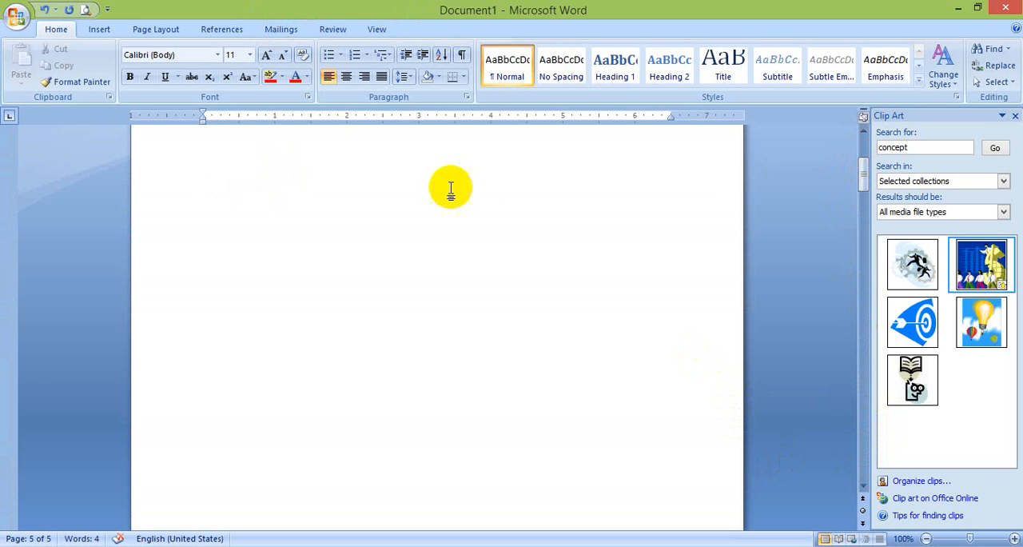
left_click(477, 179)
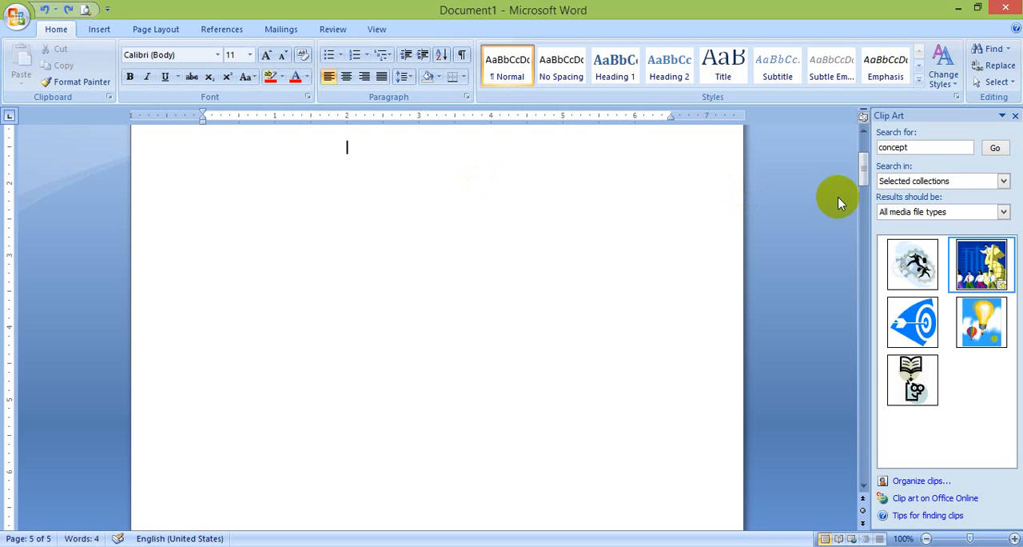
left_click_drag(863, 165, 518, 176)
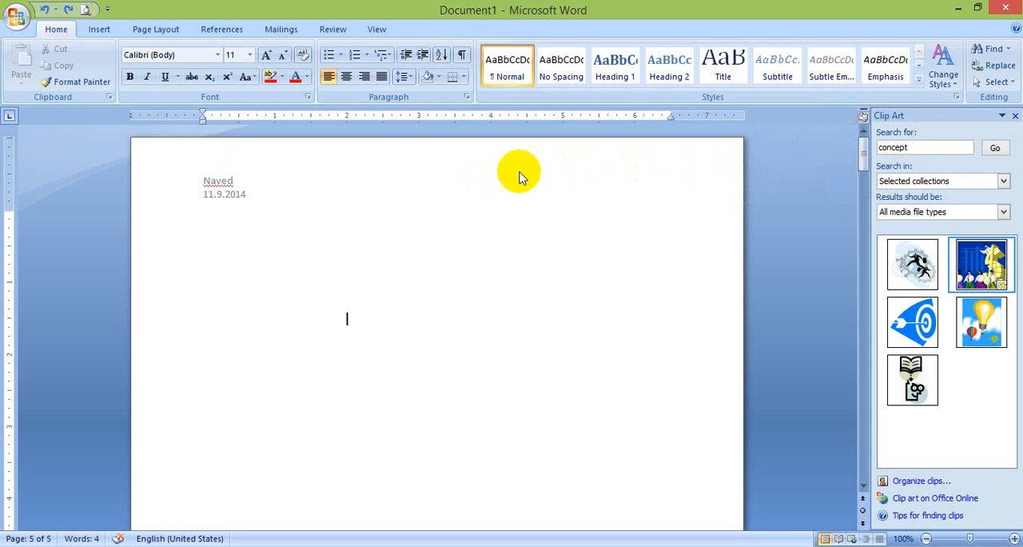
double_click(368, 193)
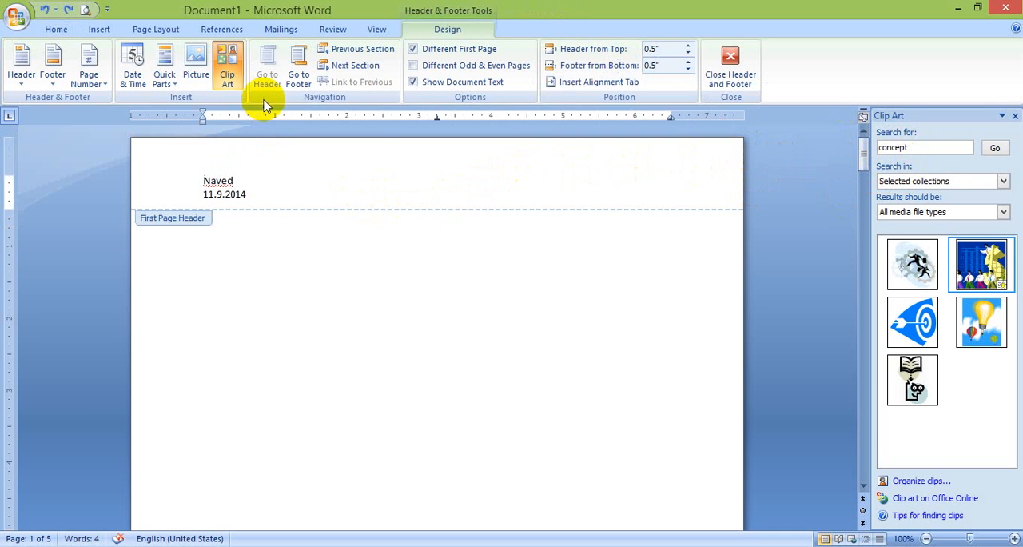
left_click(435, 72)
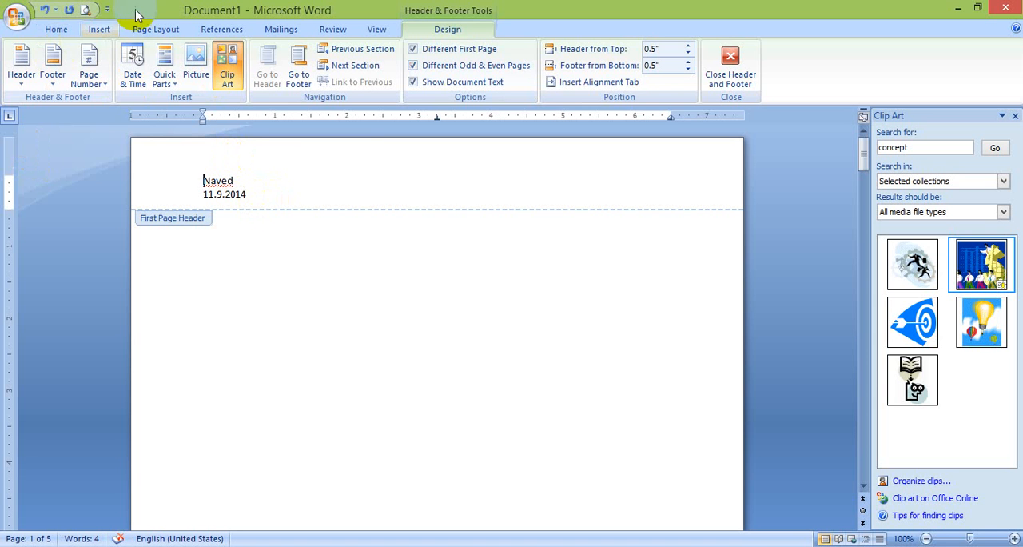
double_click(302, 348)
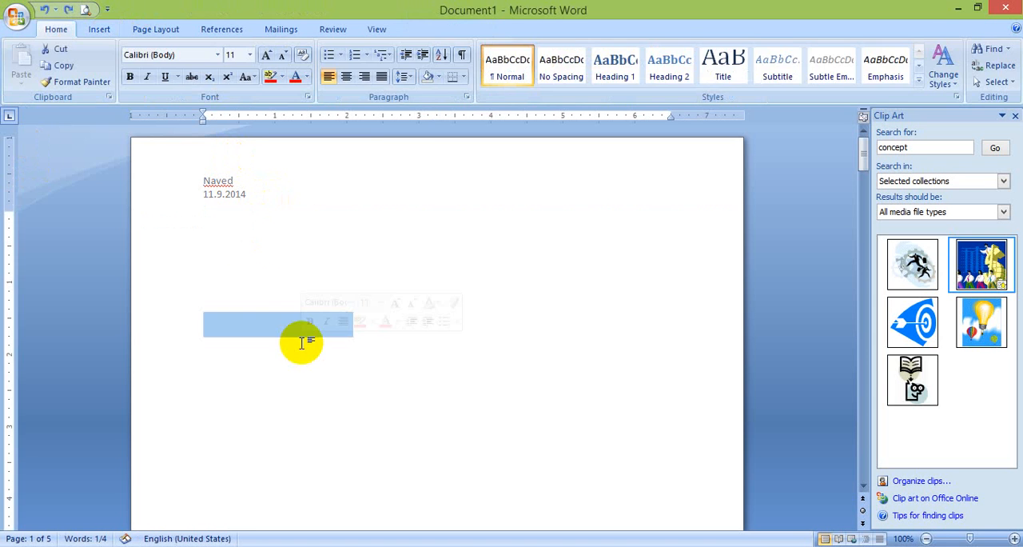
left_click(251, 269)
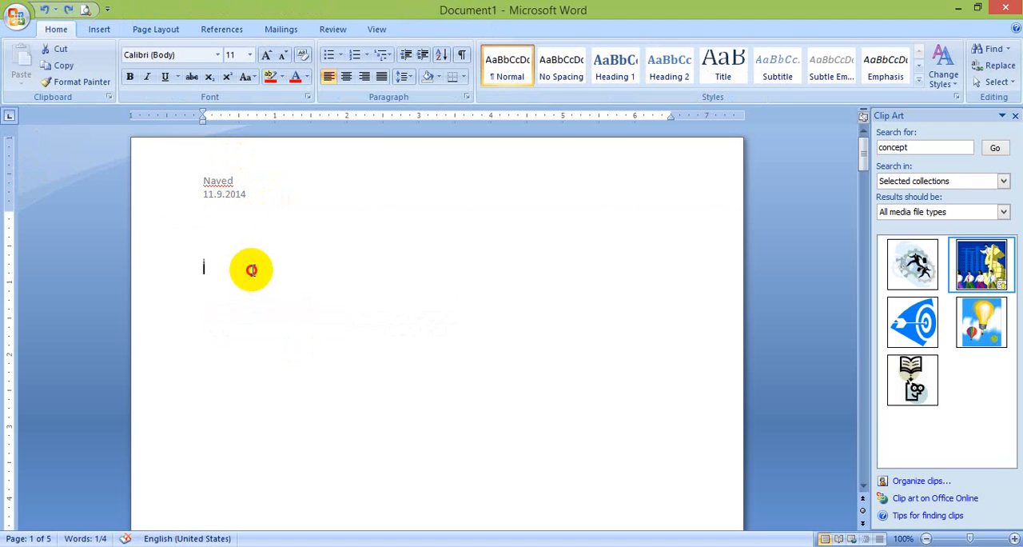
Examine the built-in text box designs and the available shapes for insertion
left_click(101, 32)
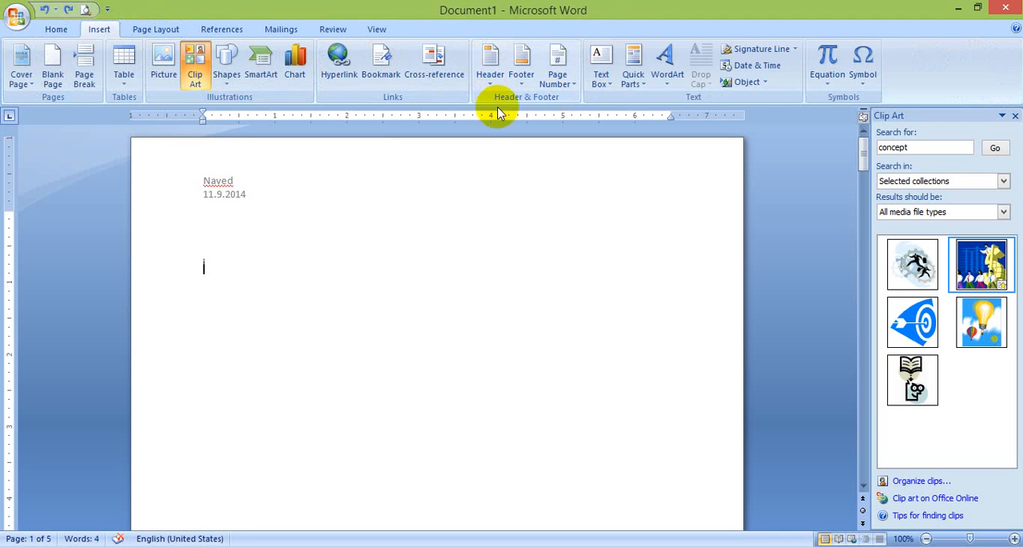
left_click(612, 87)
left_click(612, 88)
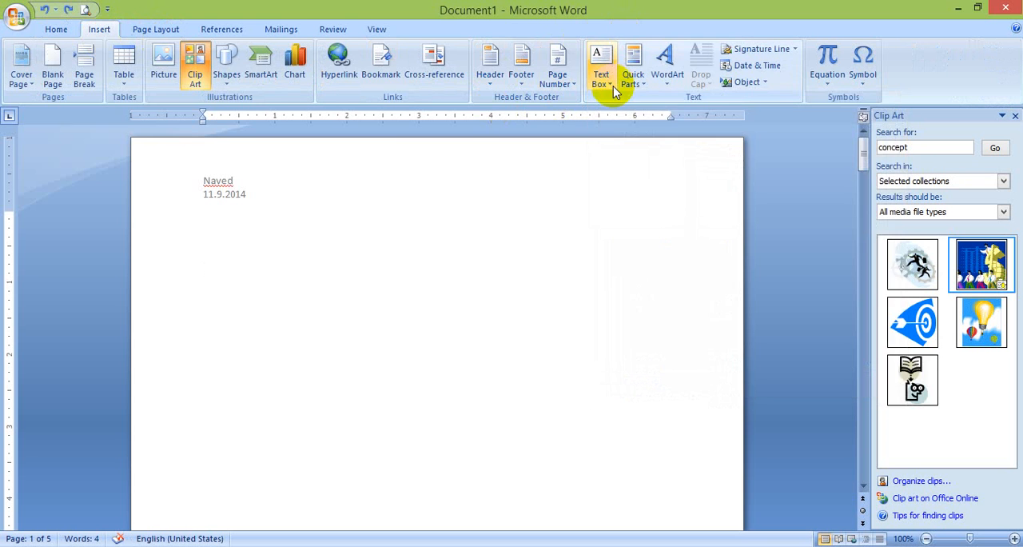
left_click(612, 88)
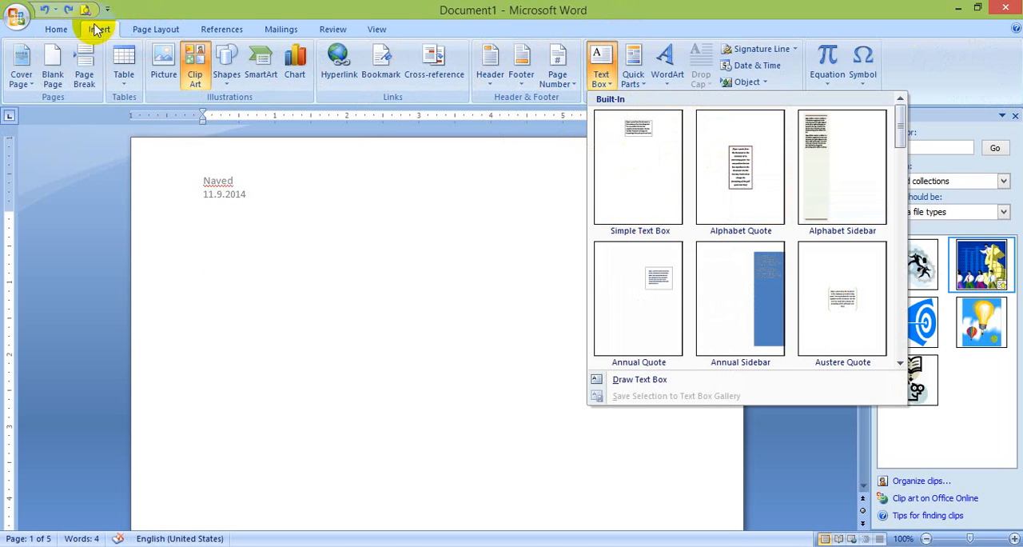
left_click(226, 80)
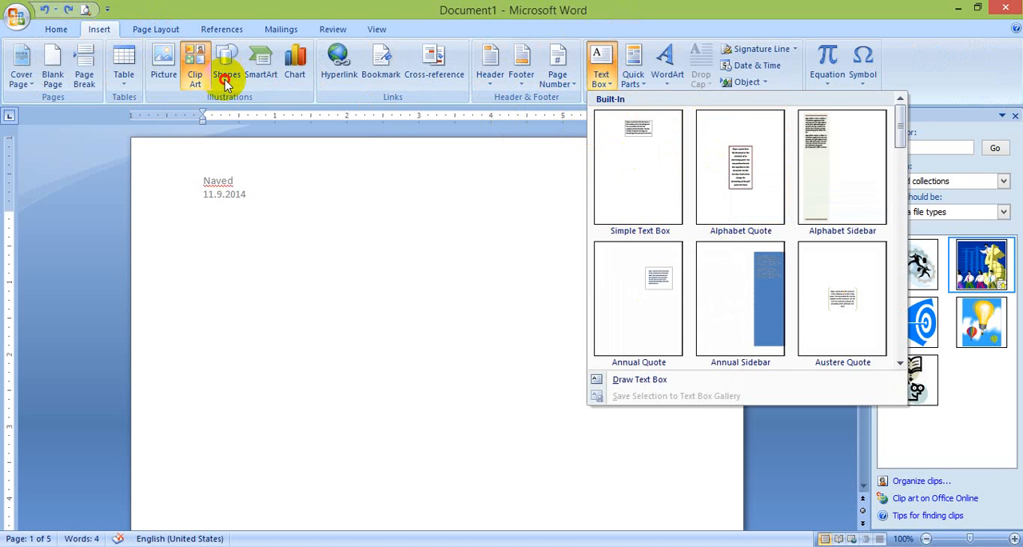
left_click(226, 80)
left_click(226, 79)
left_click(226, 80)
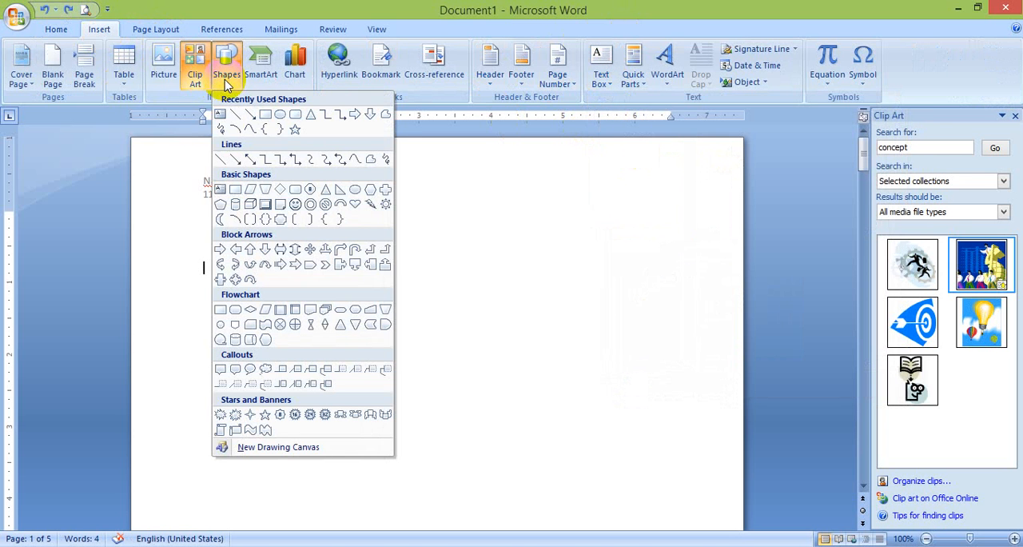
Examine the WordArt styles and the Quick Parts document properties available for insertion
left_click(422, 155)
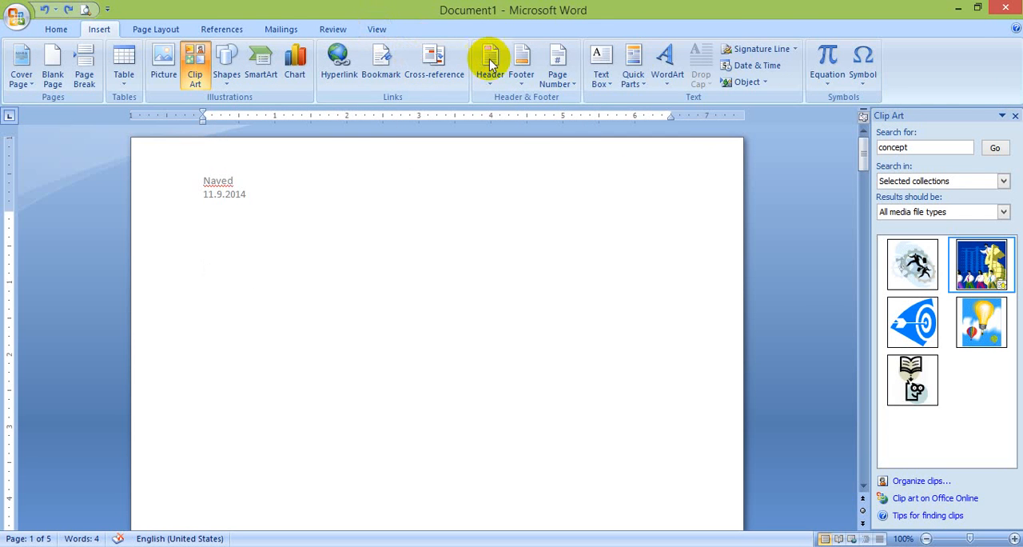
left_click(662, 84)
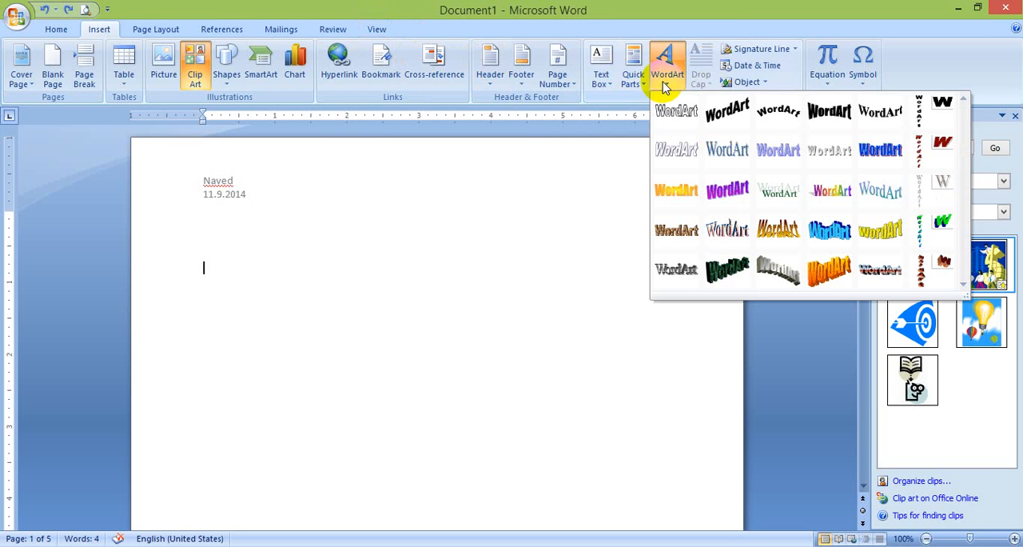
left_click(642, 87)
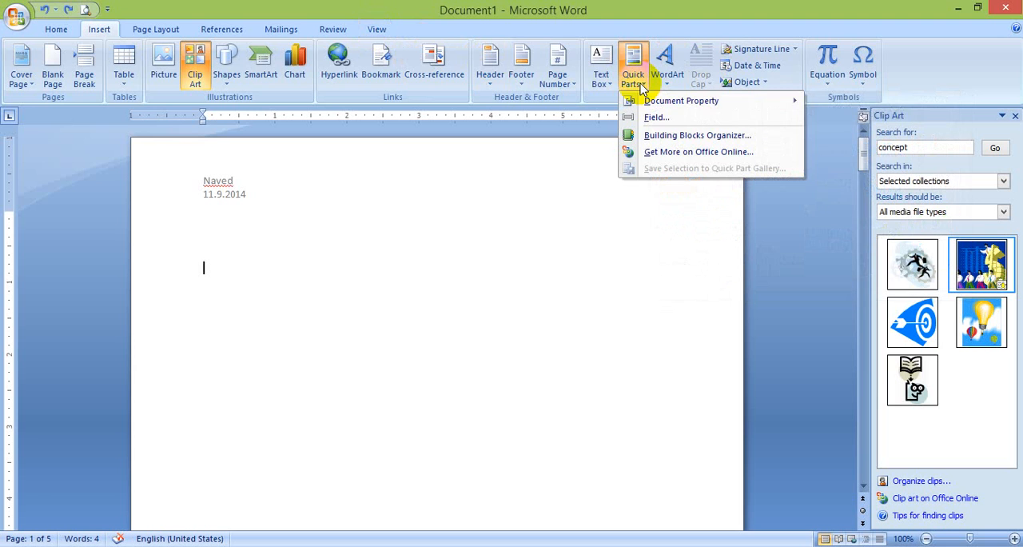
mouse_move(656, 105)
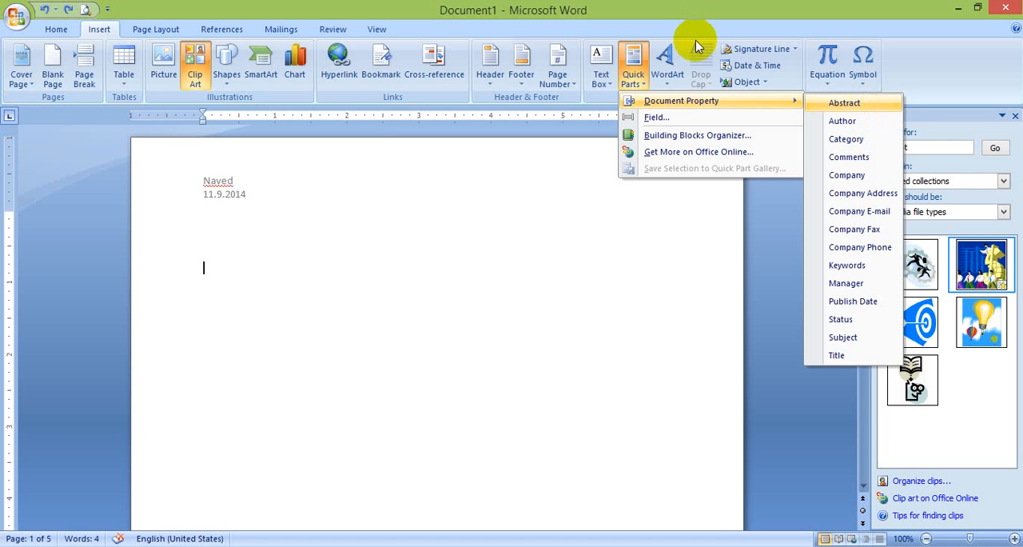
Insert WordArt reading "AIM" in the light purple shadowed style from the second row of the gallery
left_click(667, 59)
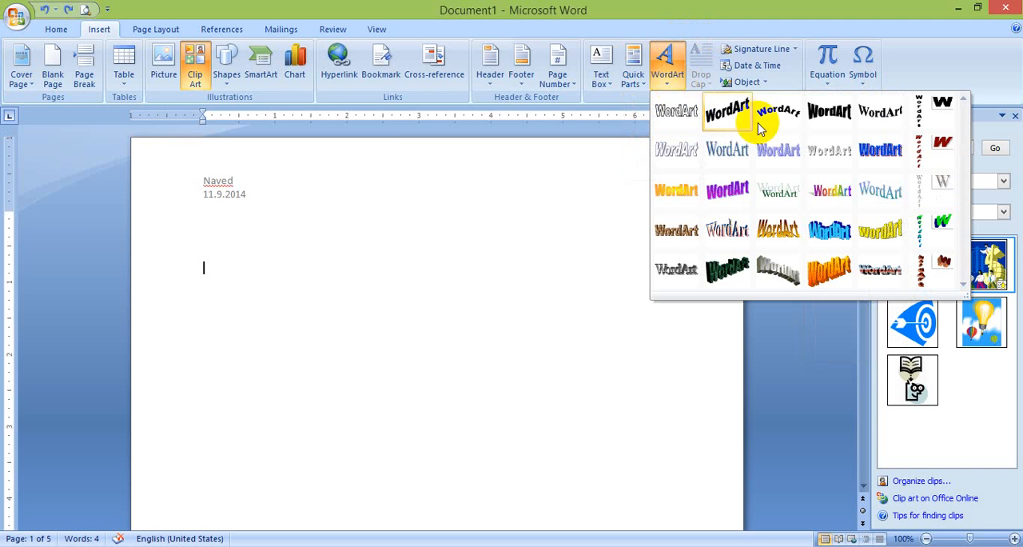
left_click(770, 150)
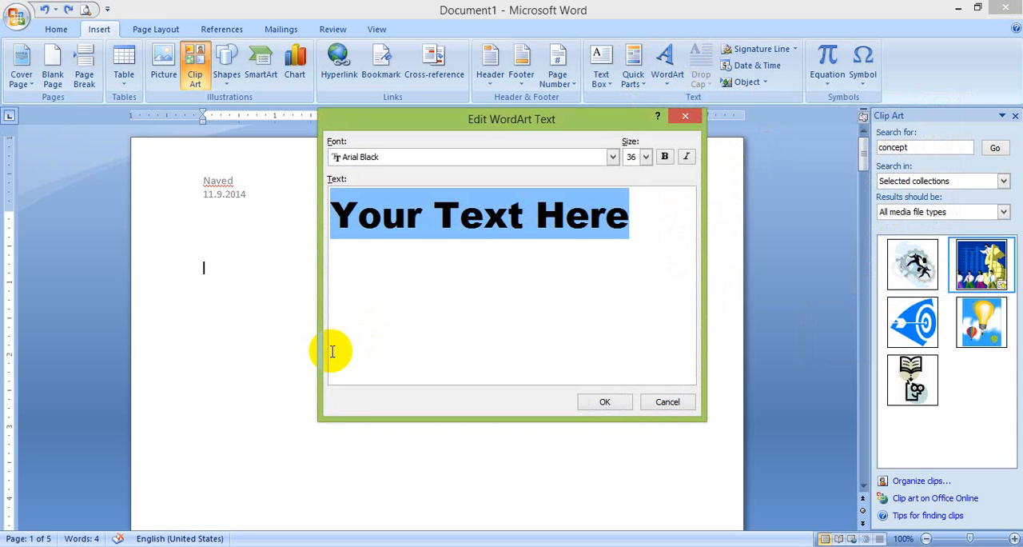
type("aim")
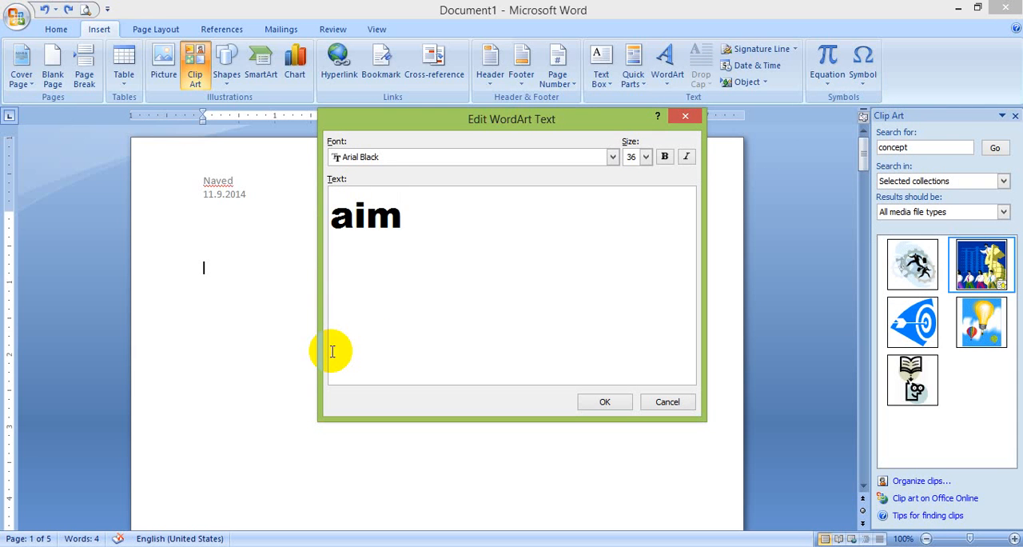
key("BackSpace")
key("BackSpace")
key("BackSpace")
type("AIM")
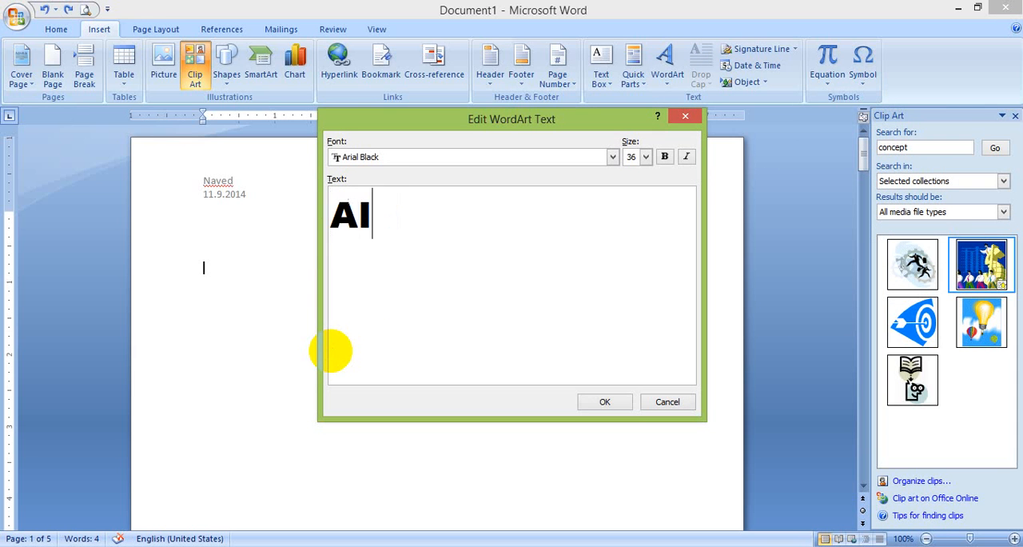
left_click(604, 402)
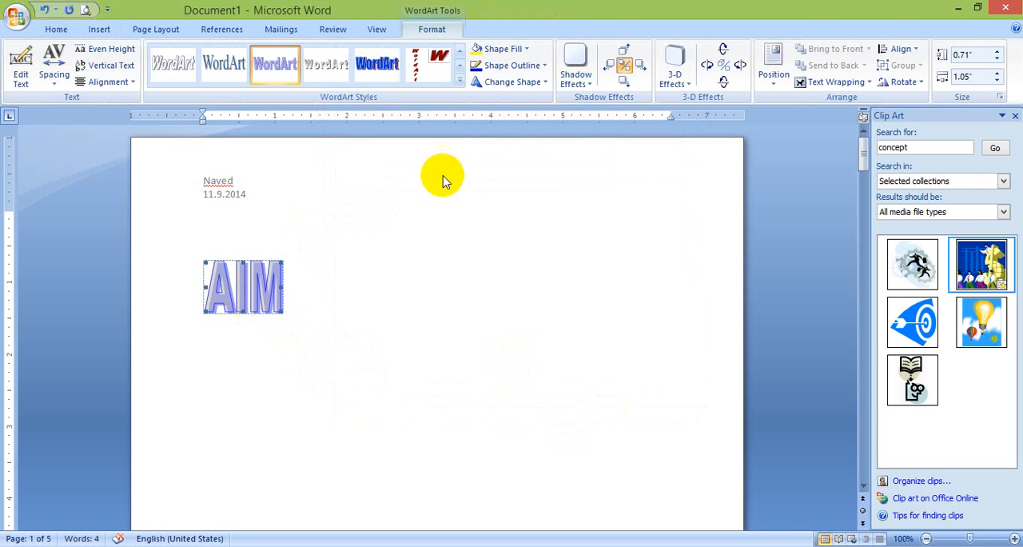
Set the AIM WordArt's text wrapping to In Front of Text and enlarge it to about 2.4" high by 4.28" wide
left_click(821, 80)
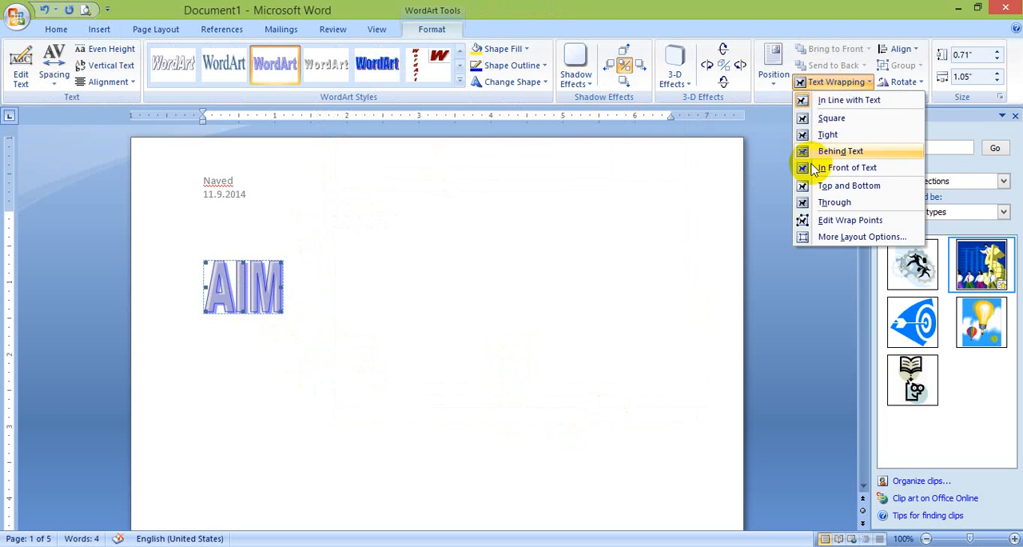
left_click(828, 166)
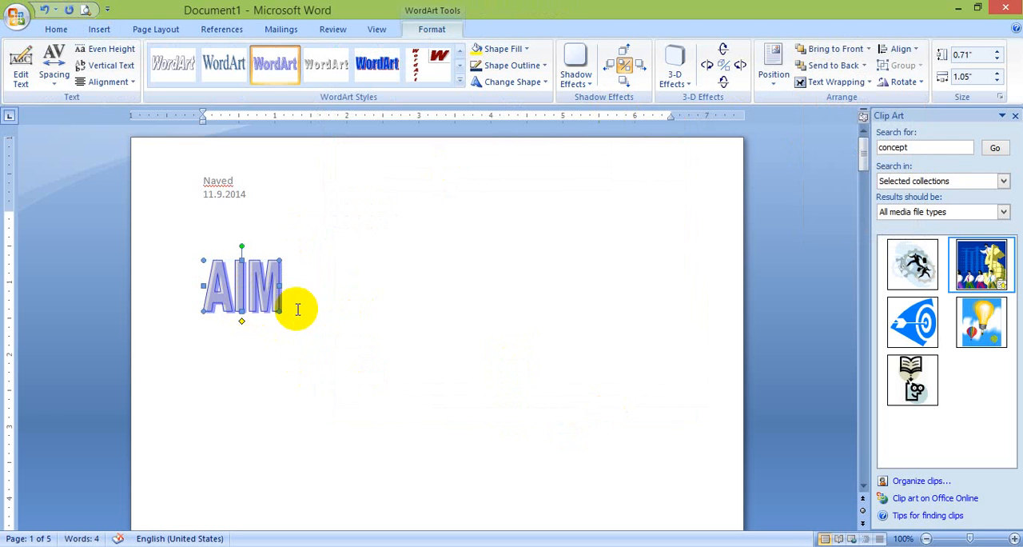
left_click_drag(510, 435, 510, 431)
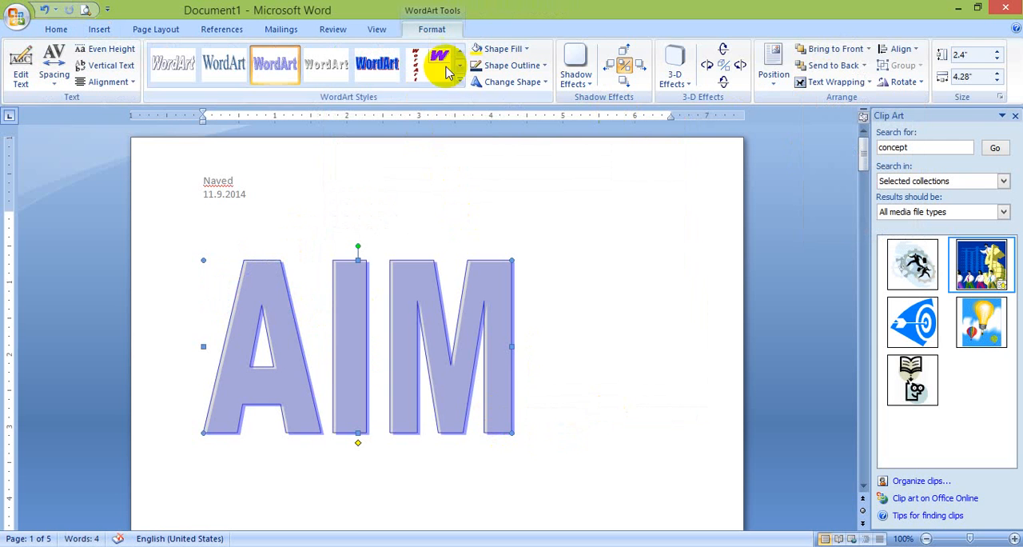
Recolor the AIM WordArt with a yellow fill and a dark blue outline
left_click(476, 48)
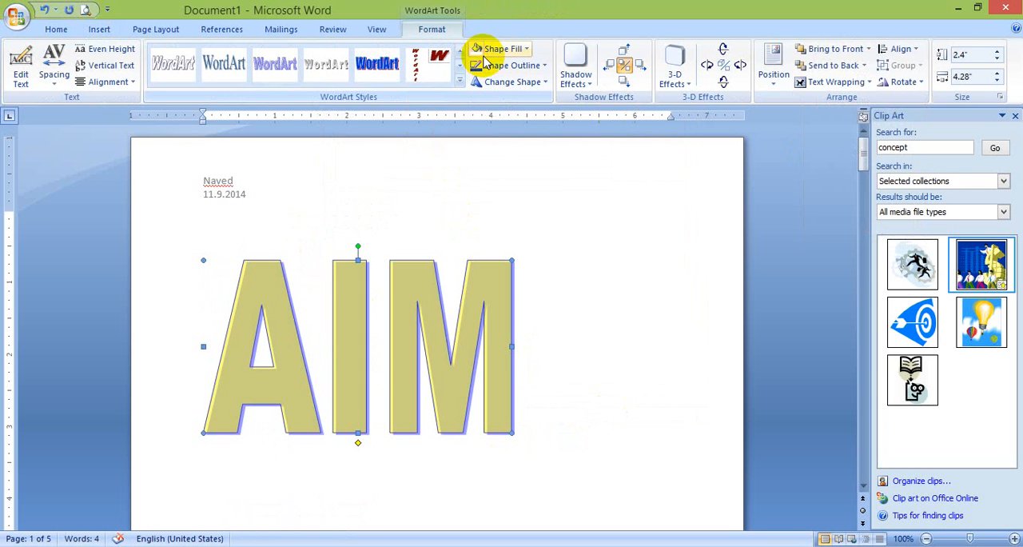
left_click(489, 69)
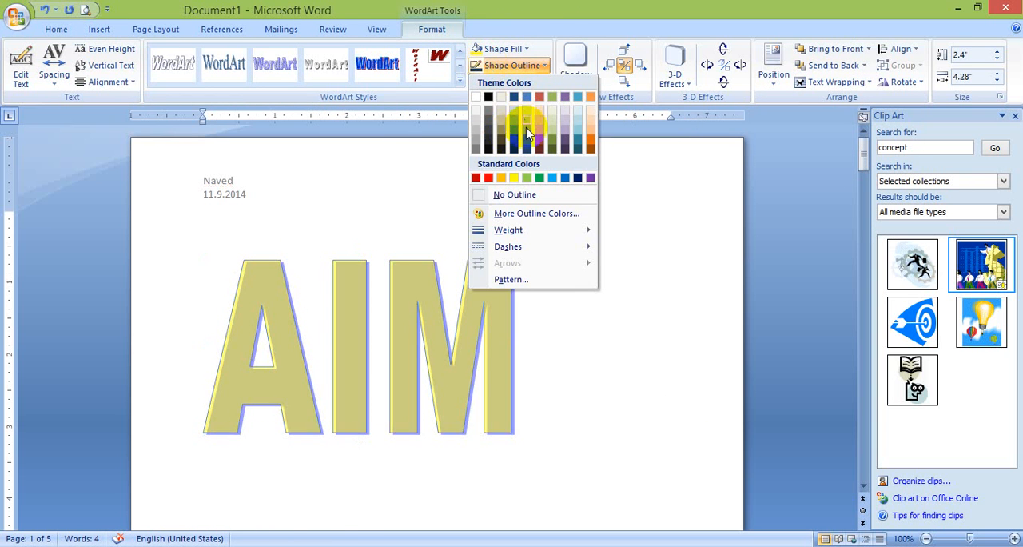
left_click(528, 143)
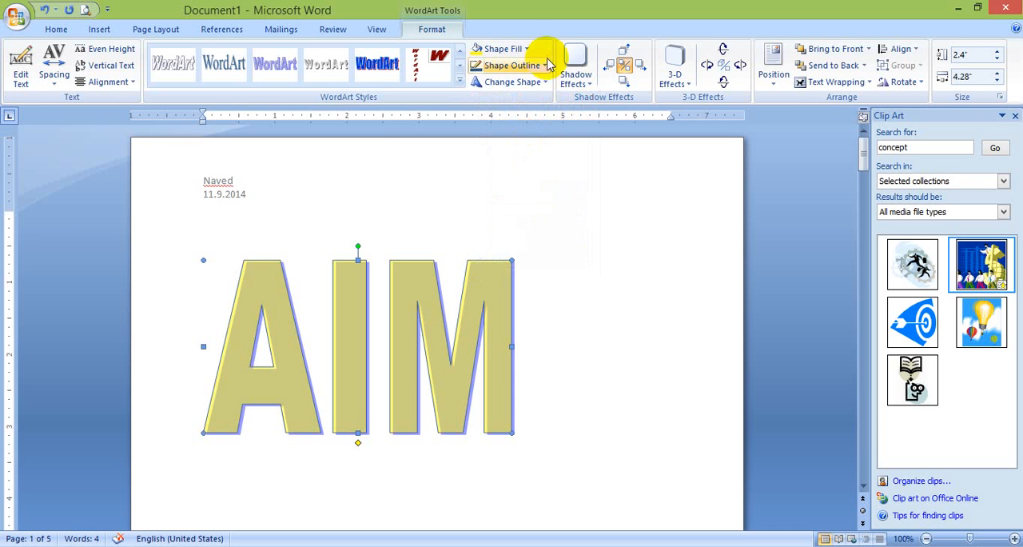
Try an upward-curving warp shape on the AIM WordArt, and reapply the light purple shadowed style
left_click(524, 81)
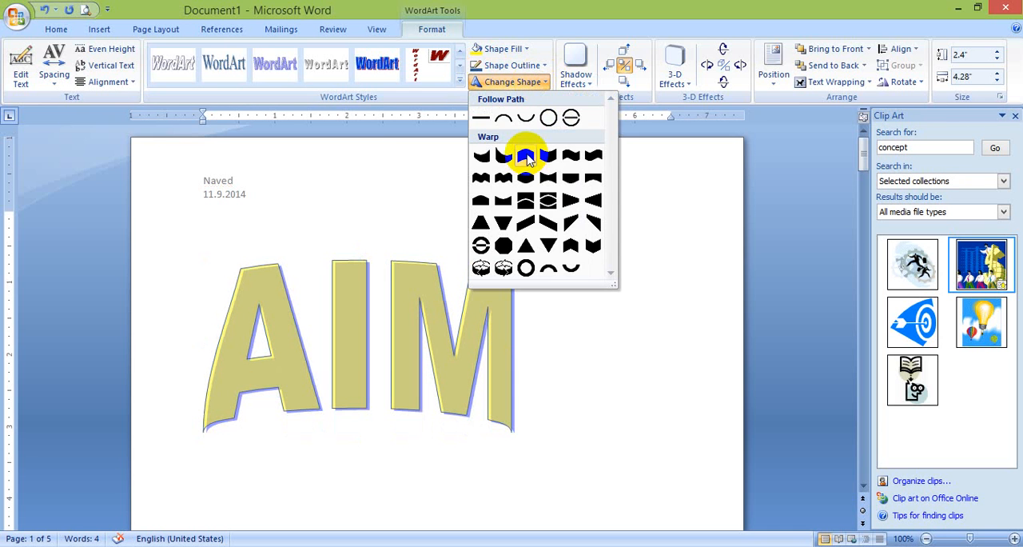
left_click(527, 158)
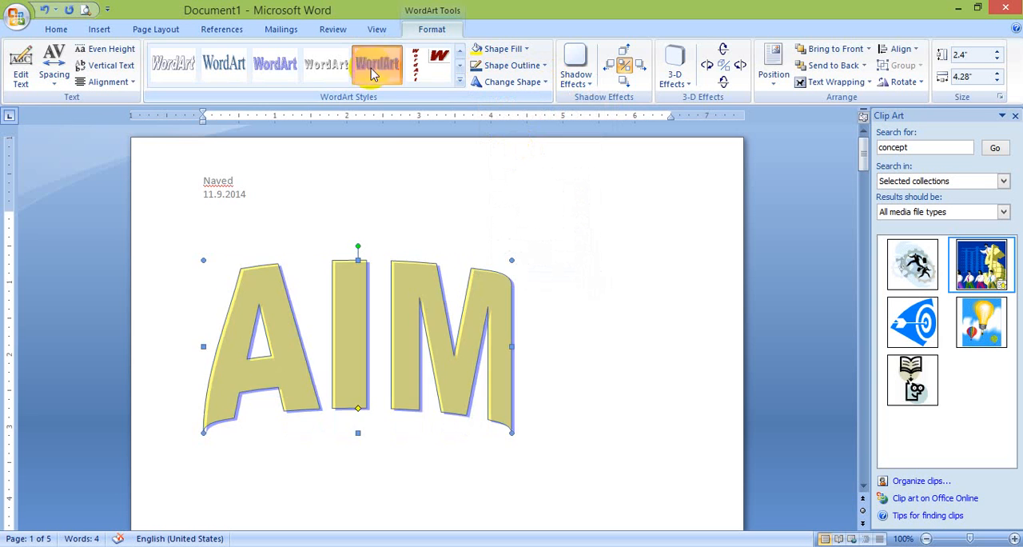
left_click(324, 72)
left_click(272, 64)
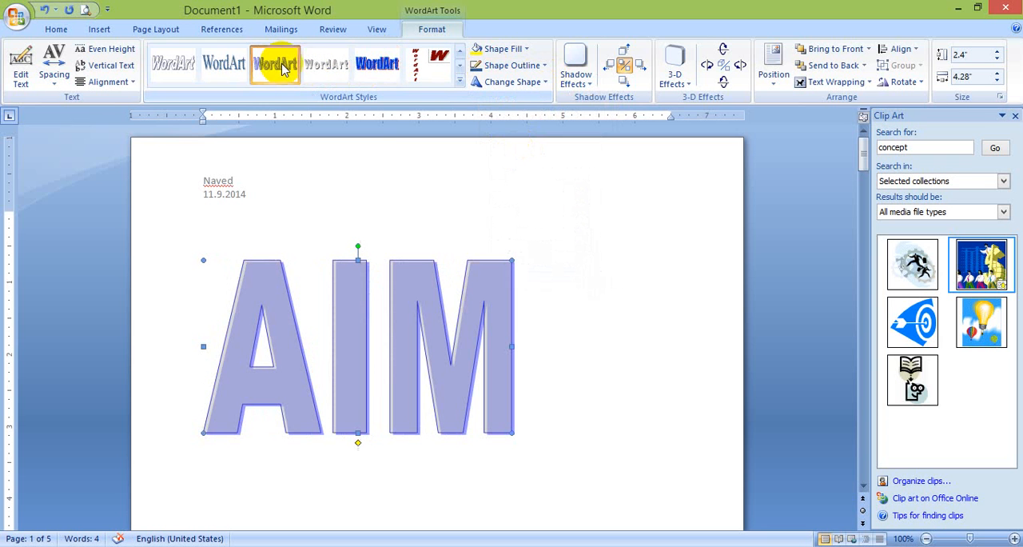
Change the AIM WordArt's fill to light blue and its outline to dark gray
left_click(503, 49)
left_click(520, 50)
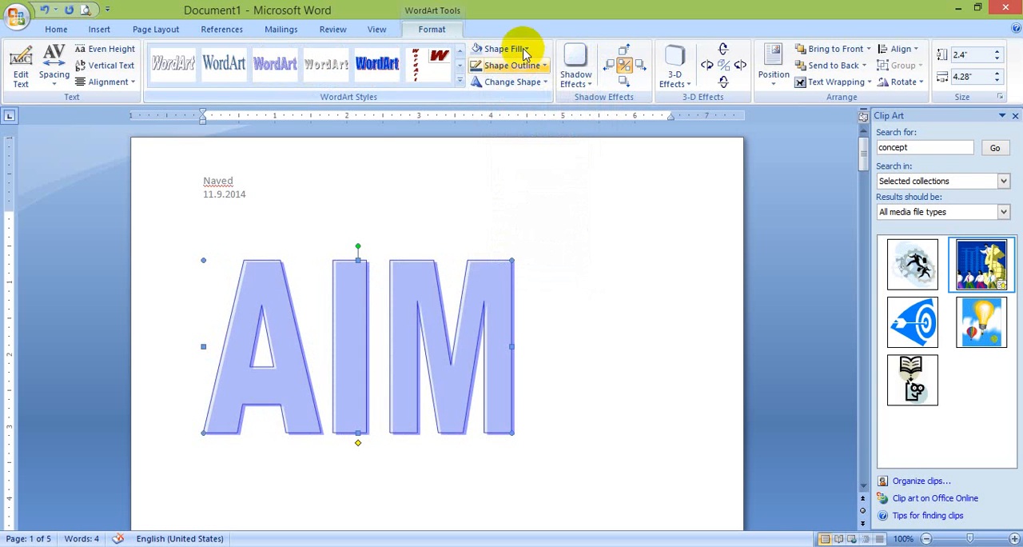
left_click(504, 65)
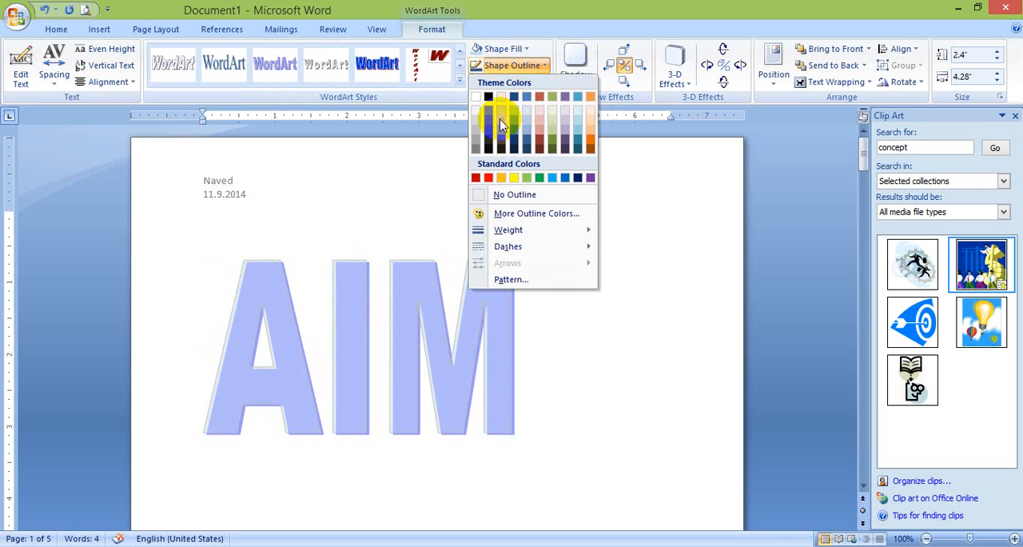
left_click(489, 123)
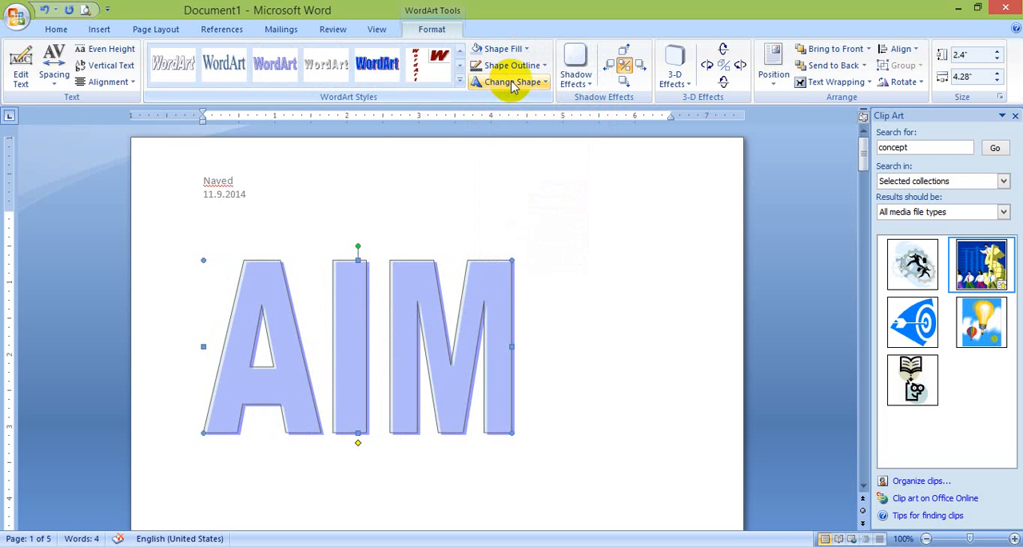
Warp the AIM WordArt into a wave shape and give it the second Drop Shadow style
left_click(496, 82)
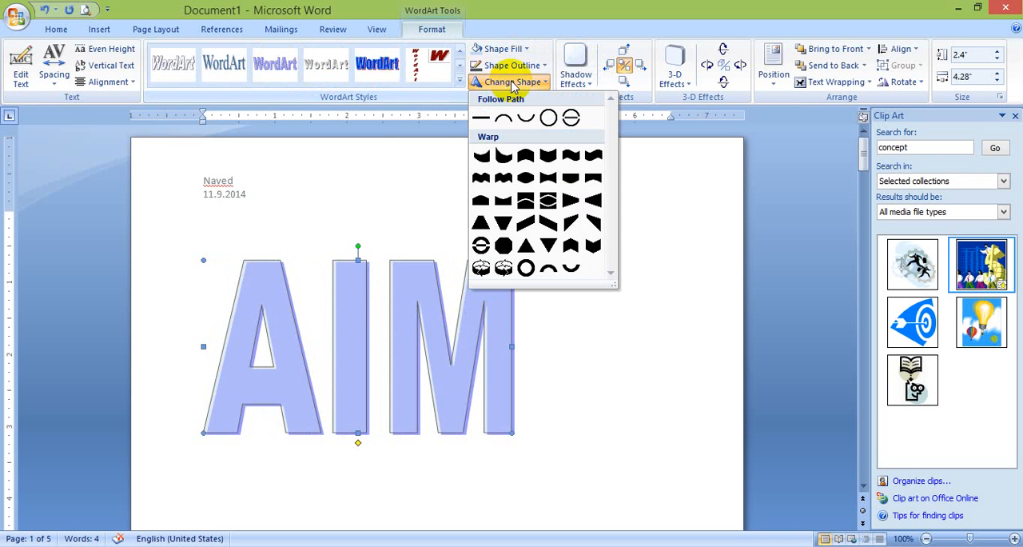
left_click(570, 155)
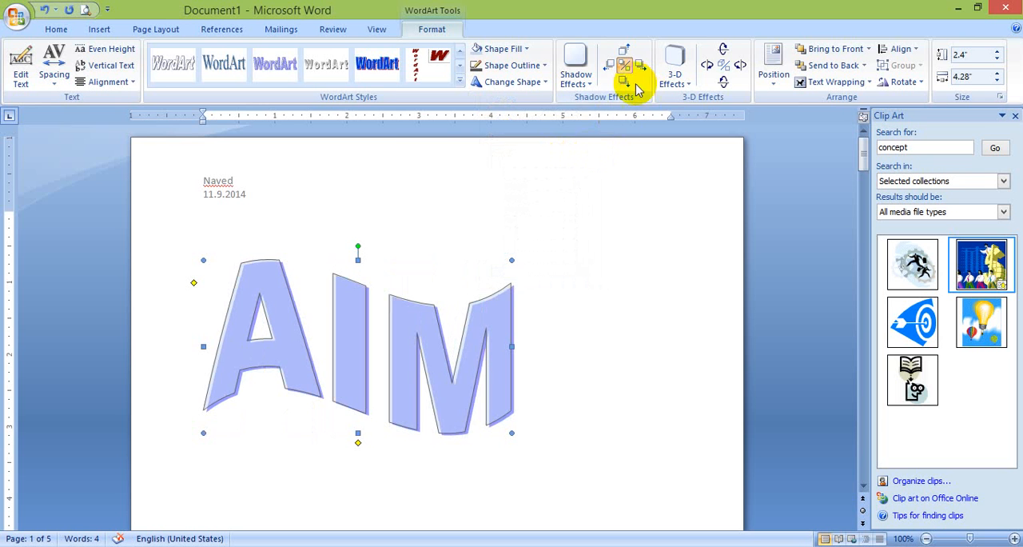
left_click(584, 77)
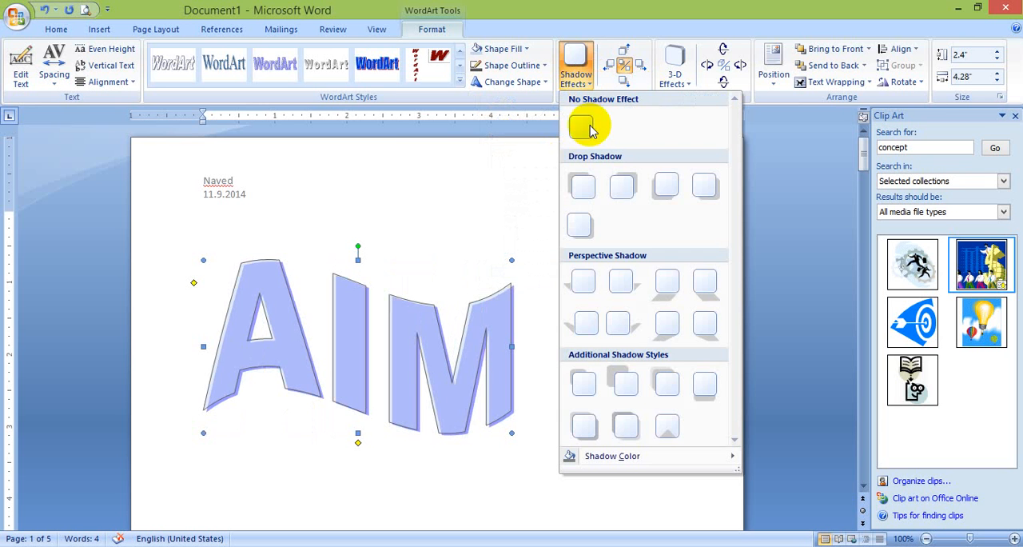
left_click(621, 185)
Nudge the WordArt's shadow down and to the left until it falls on the lower left of the letters
left_click(623, 83)
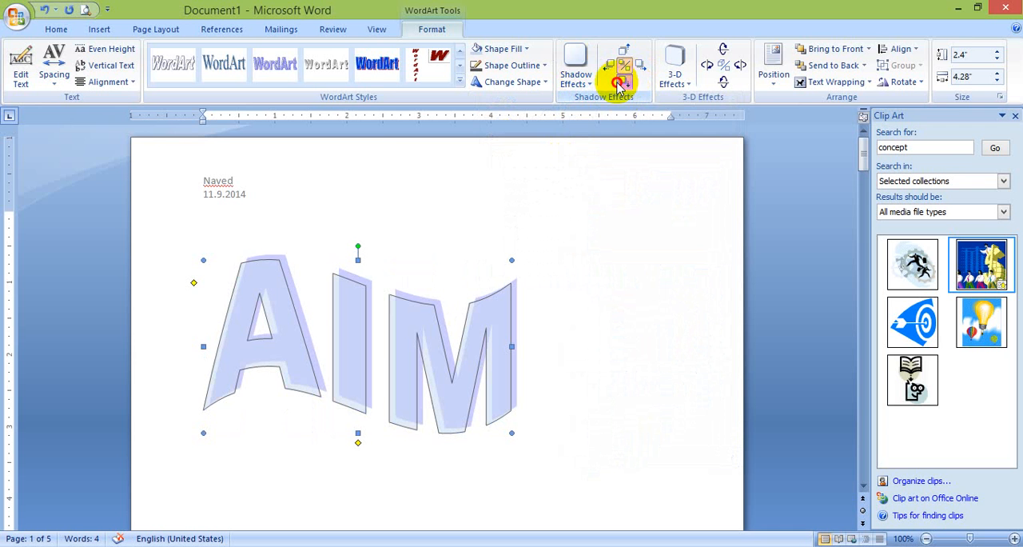
left_click(622, 82)
left_click(621, 84)
left_click(612, 66)
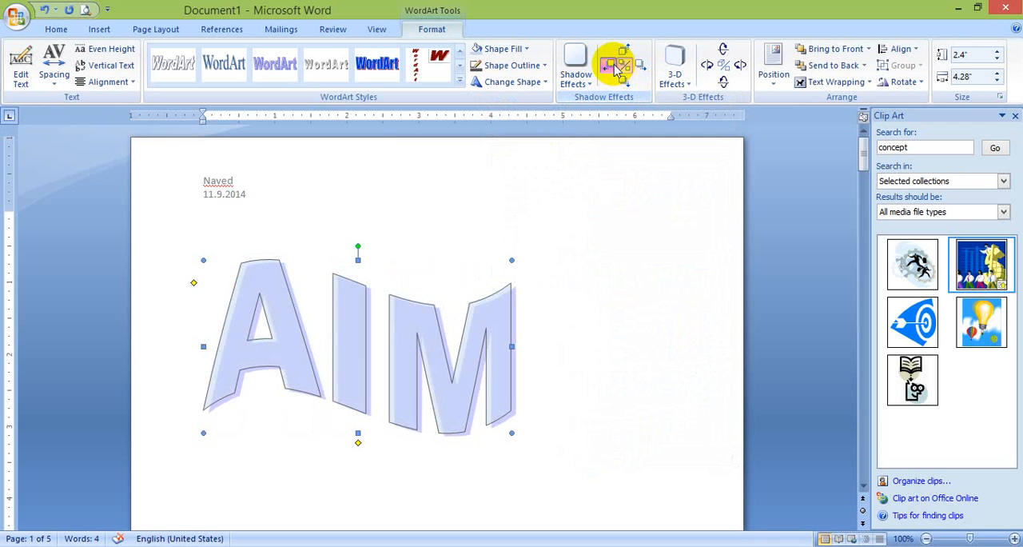
left_click(613, 66)
left_click(614, 67)
left_click(613, 66)
left_click(613, 65)
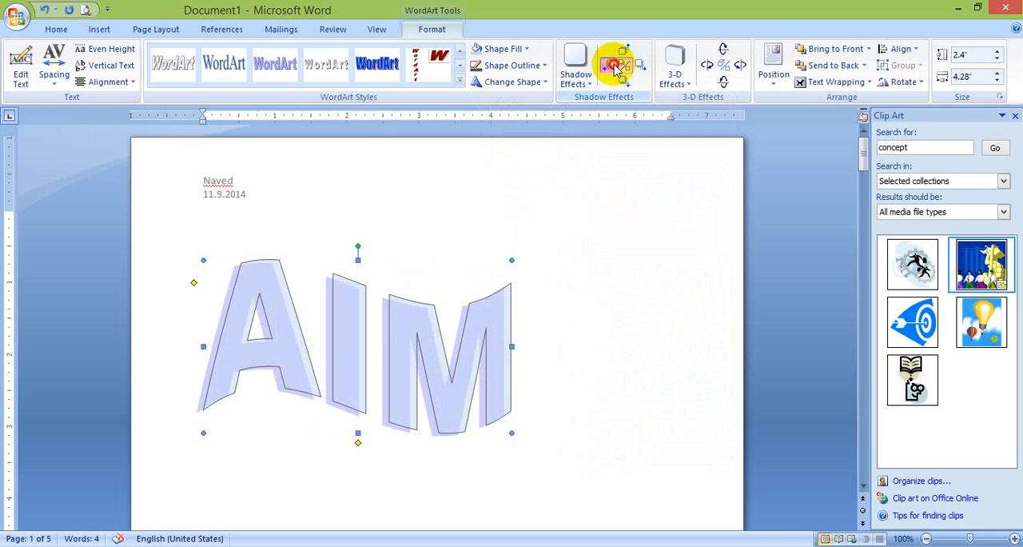
left_click(613, 65)
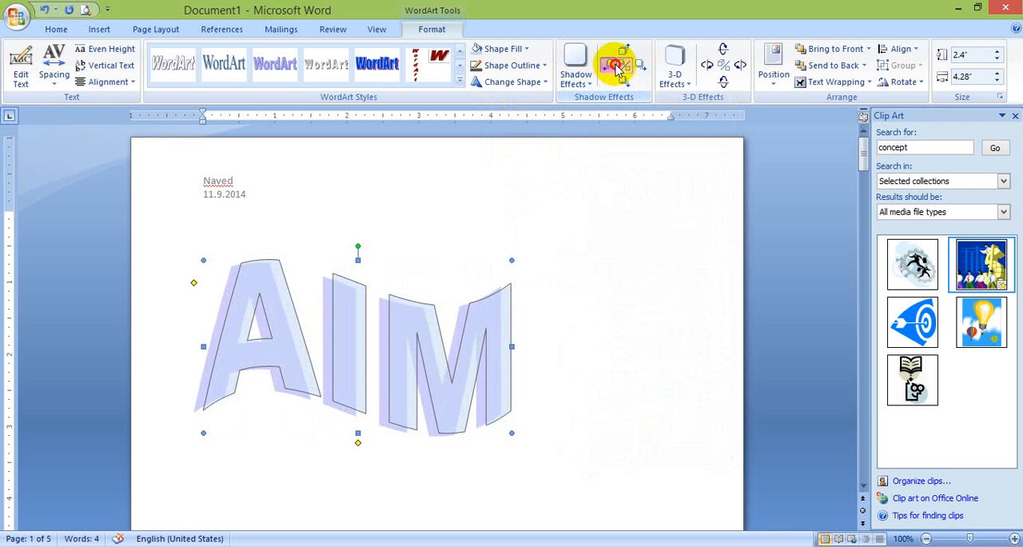
Apply the second Parallel 3-D effect to the AIM WordArt
left_click(674, 73)
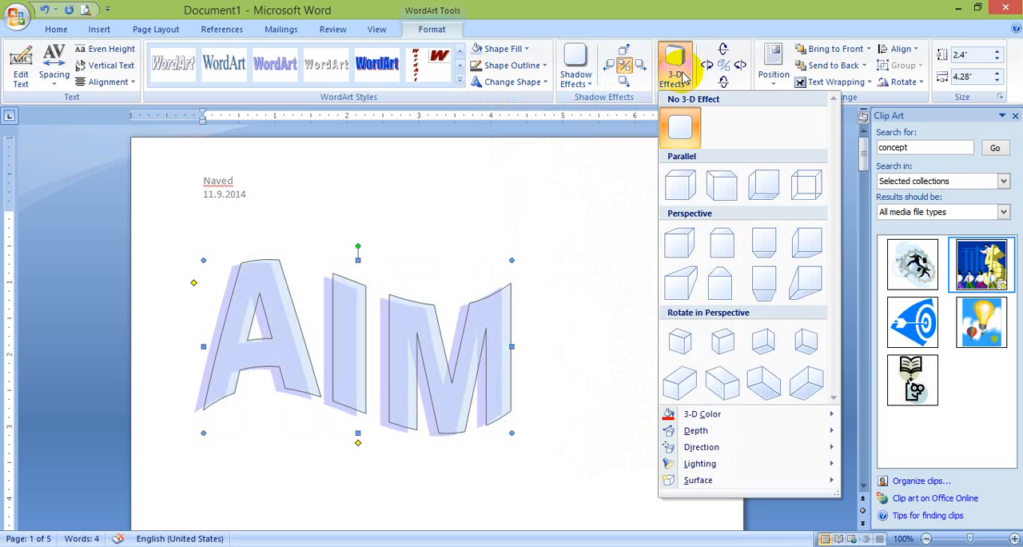
left_click(723, 183)
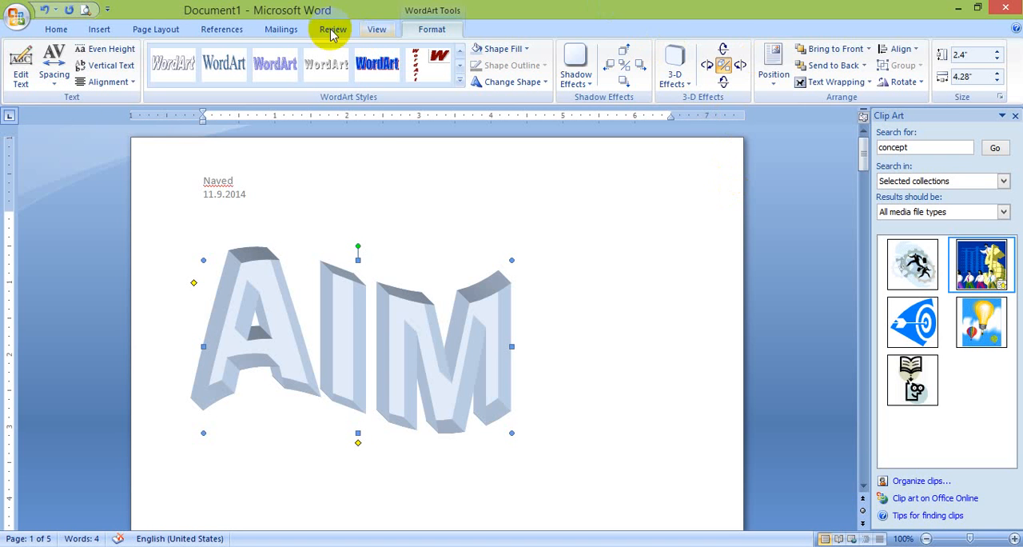
Delete the WordArt together with all other body content, including the page breaks
left_click(99, 30)
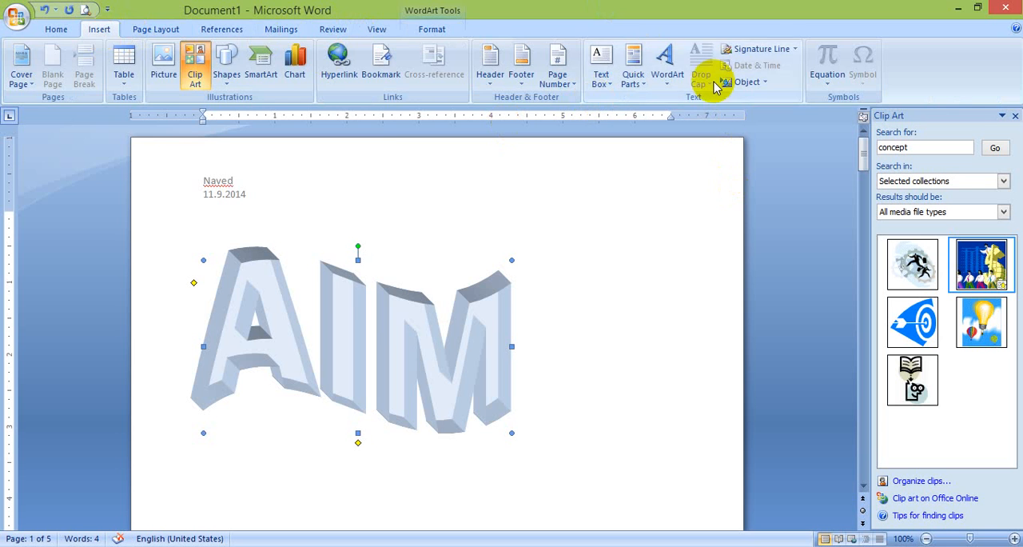
left_click(641, 264)
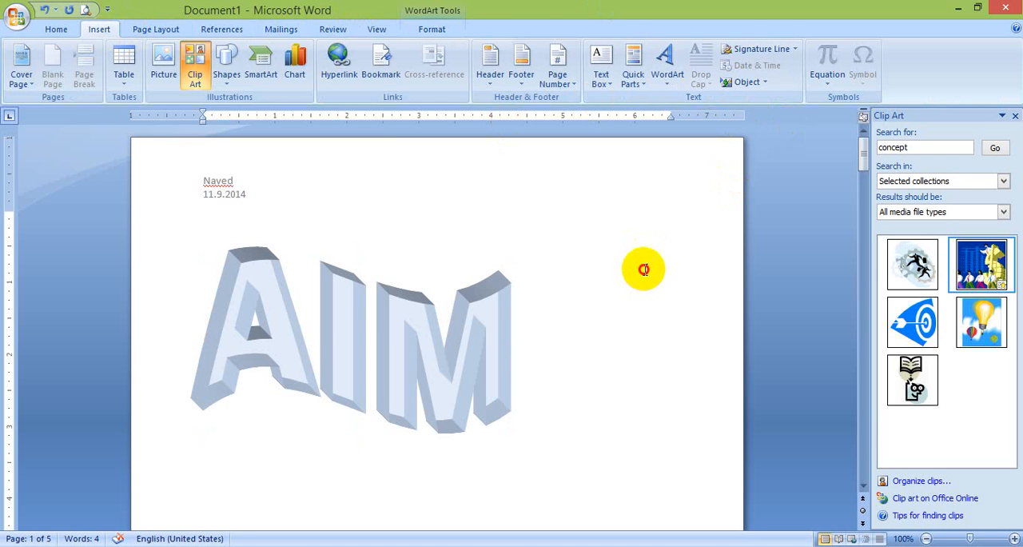
key("Delete")
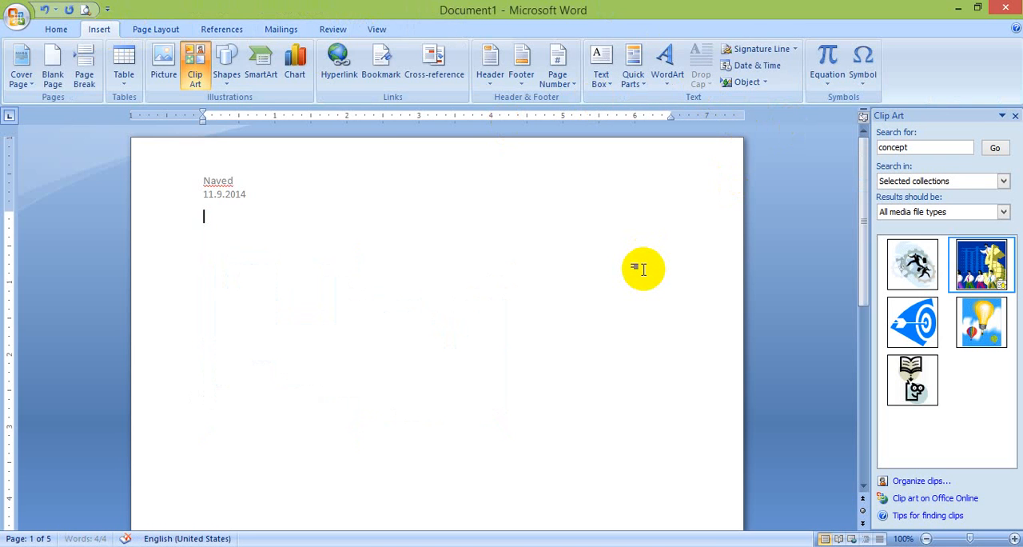
Enter the word AIM in the document body and give its first letter a Dropped drop cap
type("AIM")
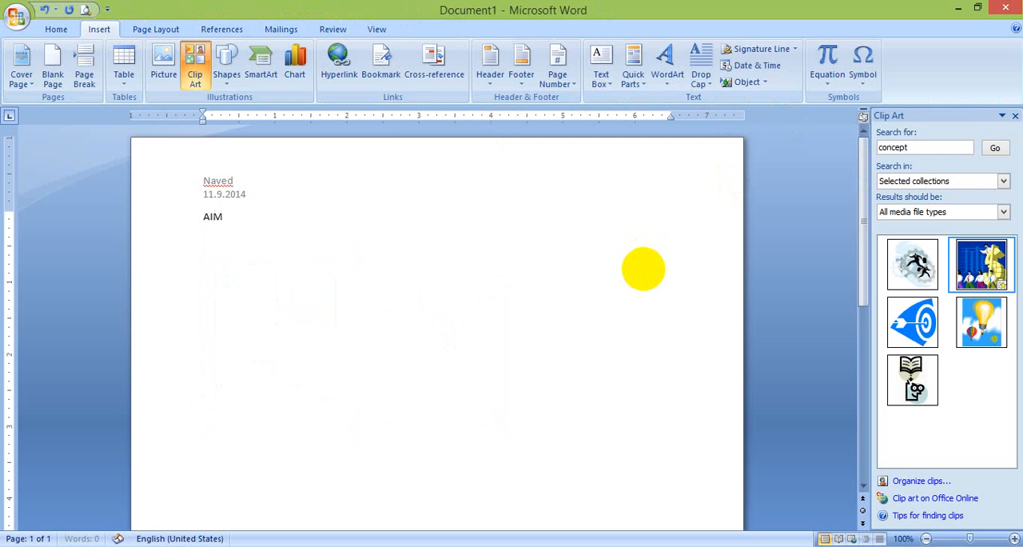
left_click(201, 219)
double_click(201, 219)
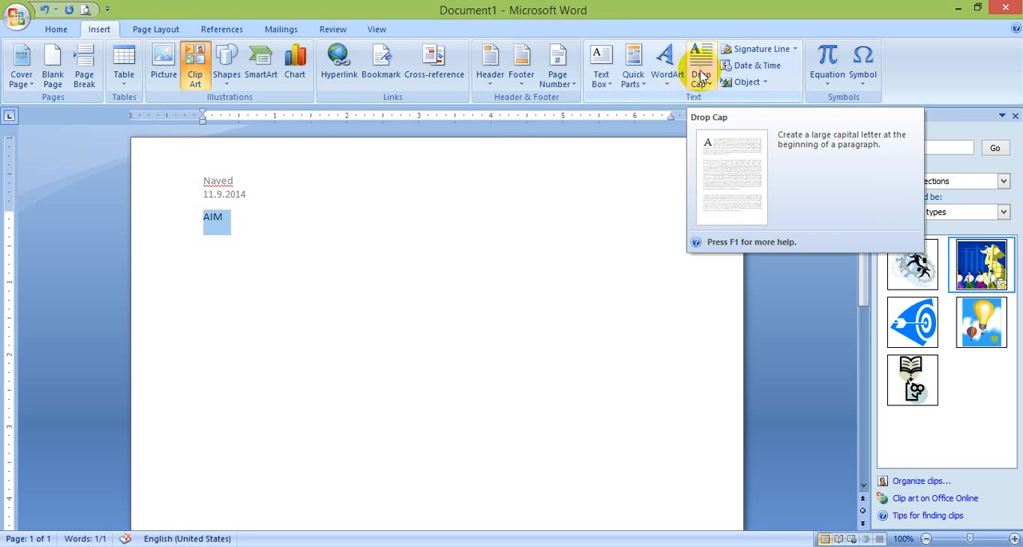
left_click(700, 78)
left_click(729, 143)
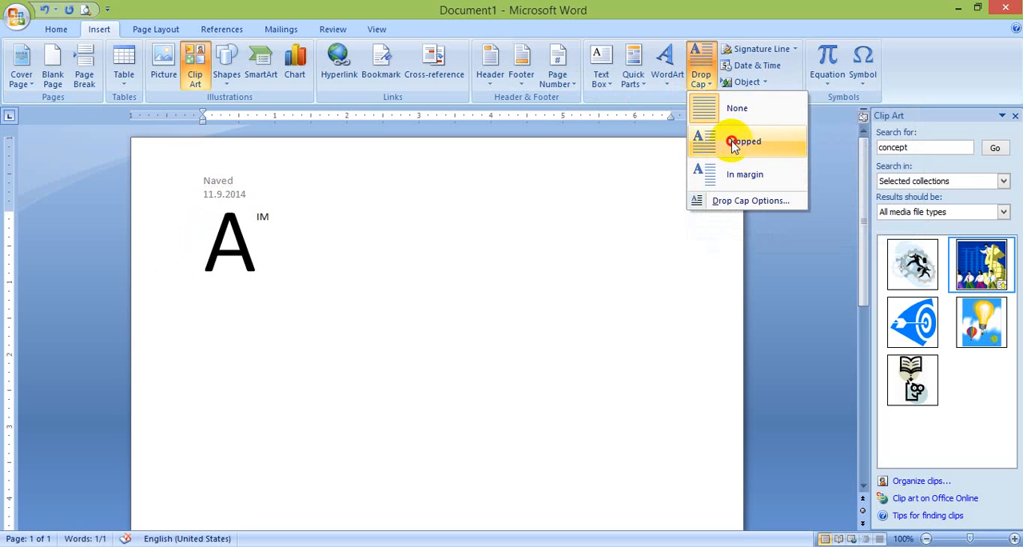
double_click(242, 262)
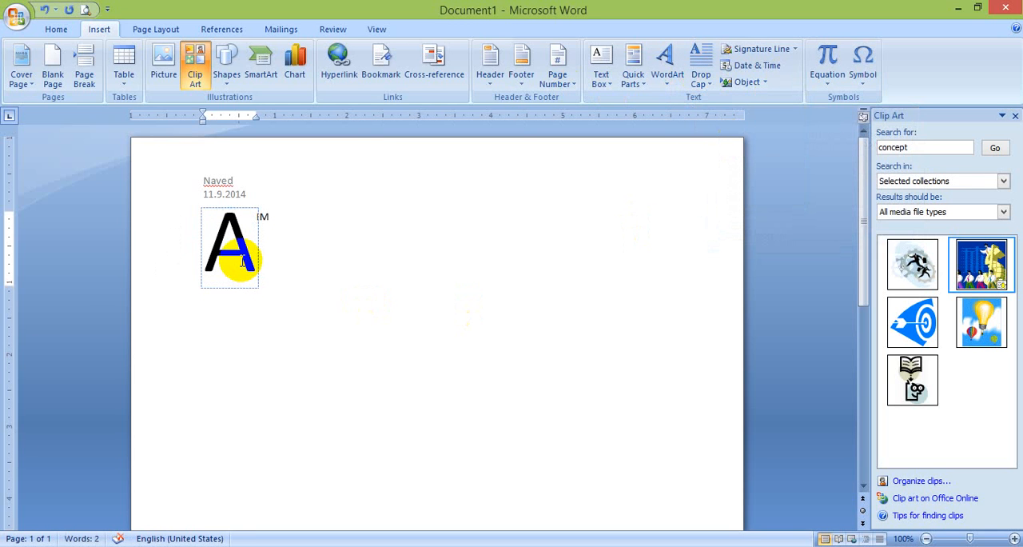
Insert the current date in the format "November 9, 2014" farther along the line after the drop-cap word
left_click(359, 217)
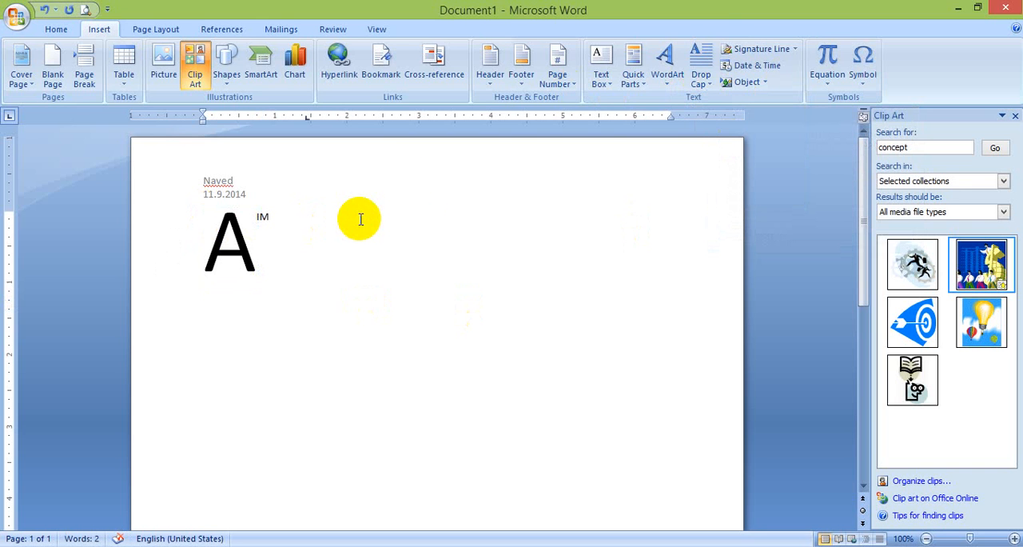
left_click(771, 67)
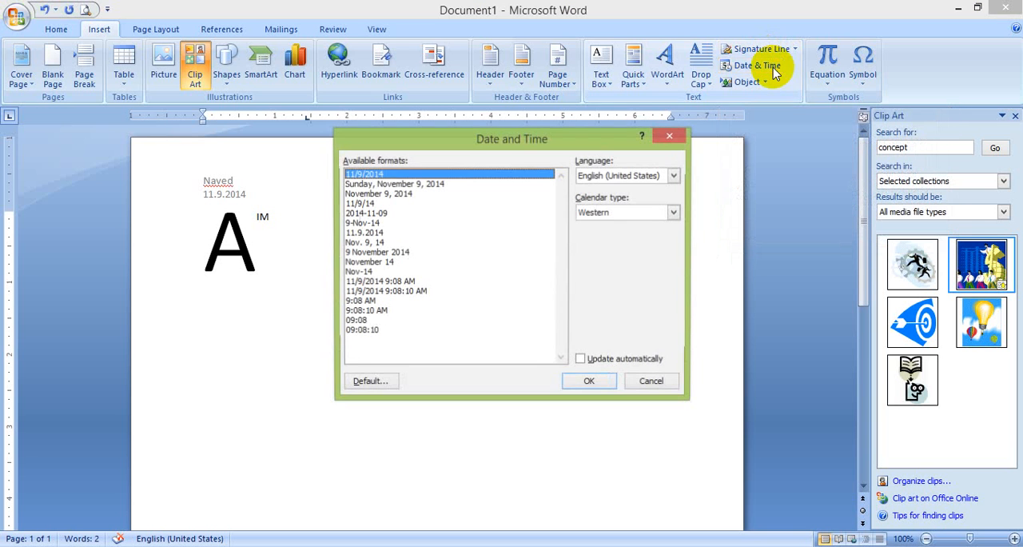
left_click(391, 196)
double_click(391, 196)
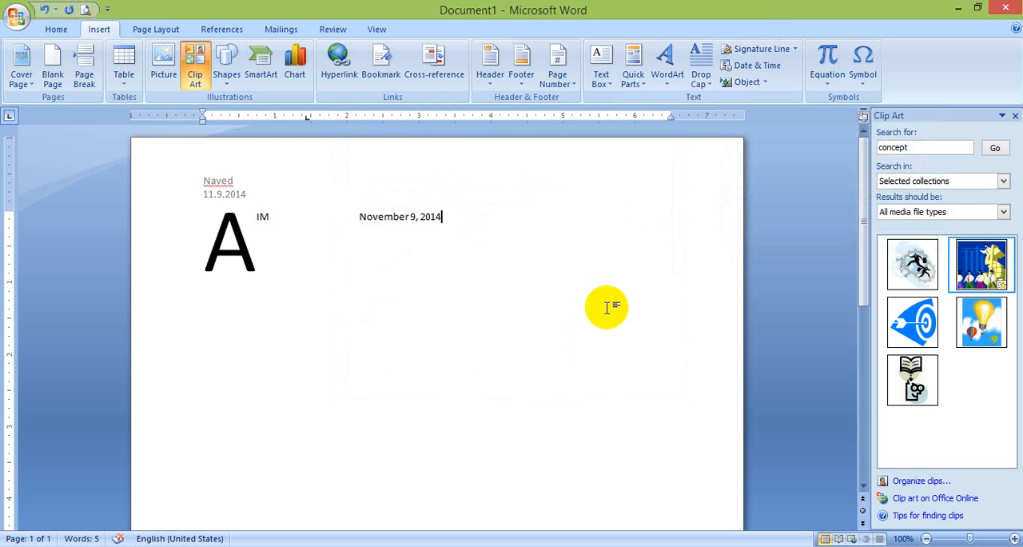
Insert a new Bitmap Image object and enlarge its canvas in Paint to about 913 × 465 px
left_click(763, 83)
left_click(758, 100)
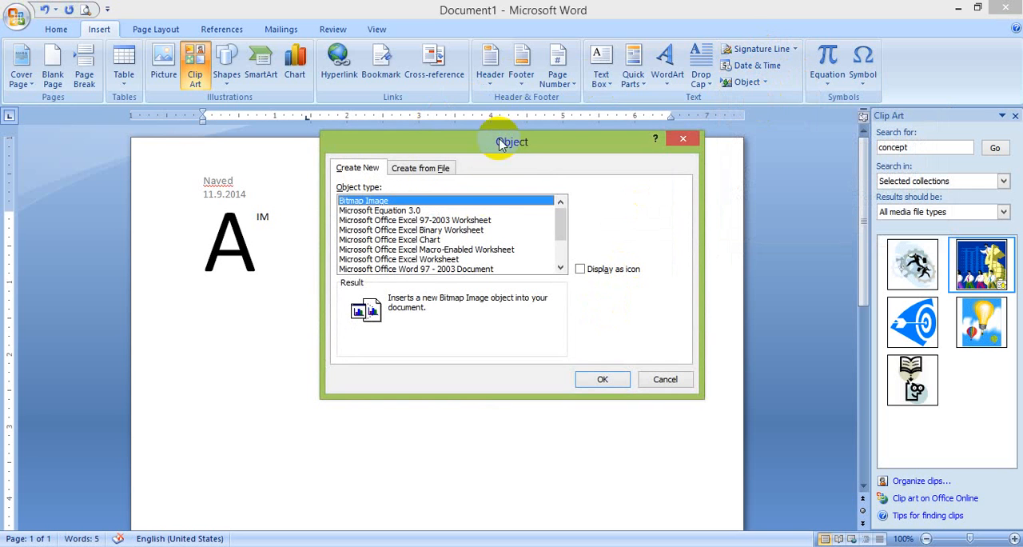
left_click(595, 377)
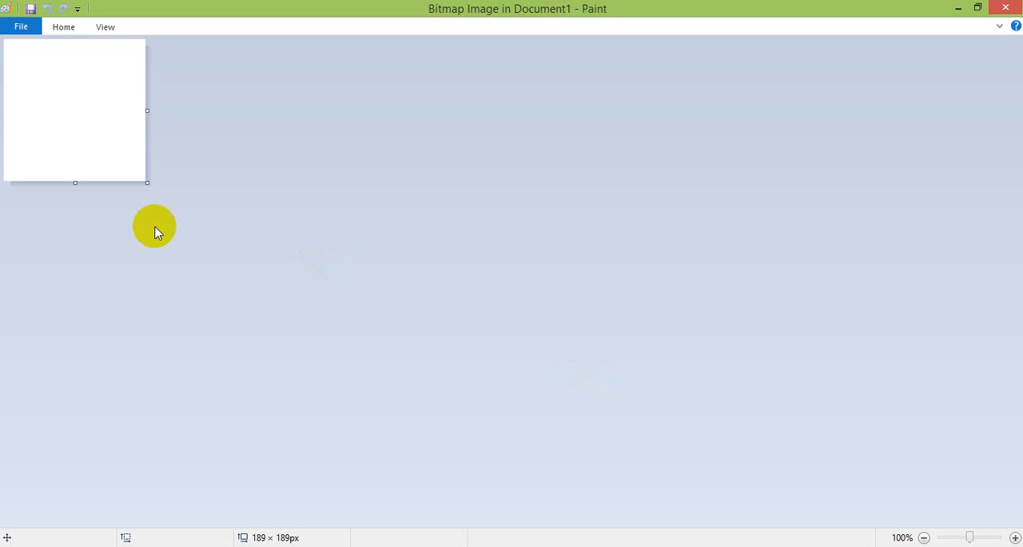
left_click_drag(147, 182, 688, 388)
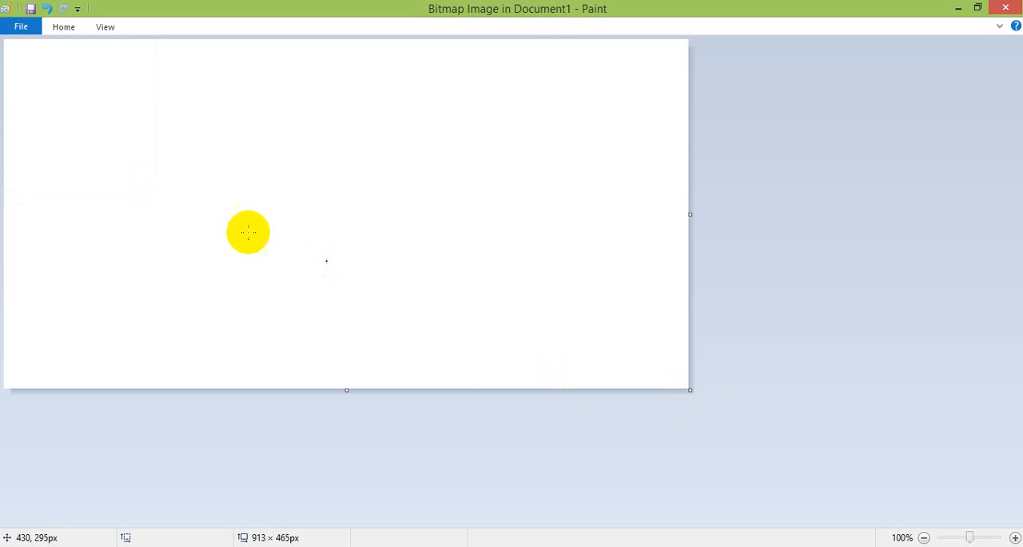
Fill the whole bitmap canvas with red and close Paint to return to the Word document
left_click(64, 27)
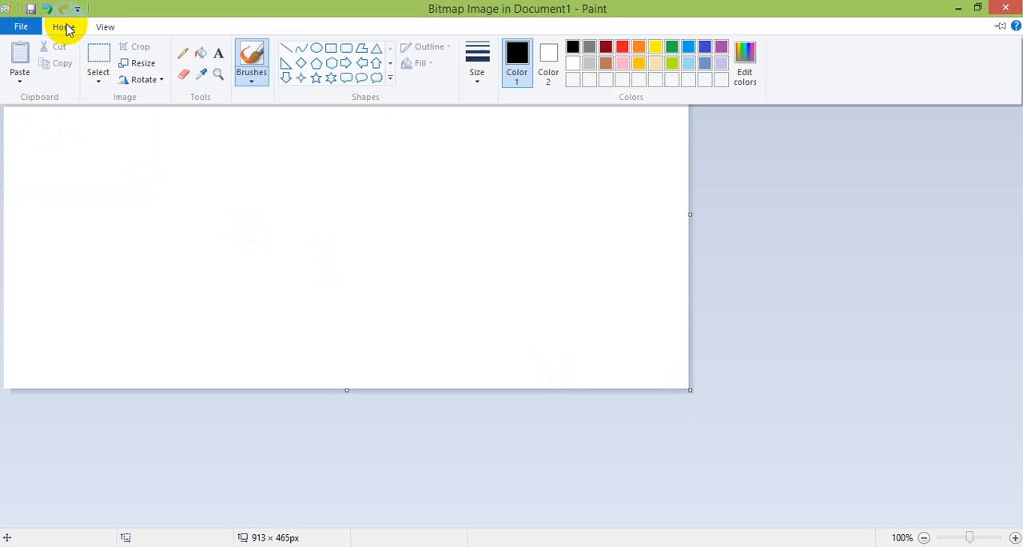
left_click(202, 53)
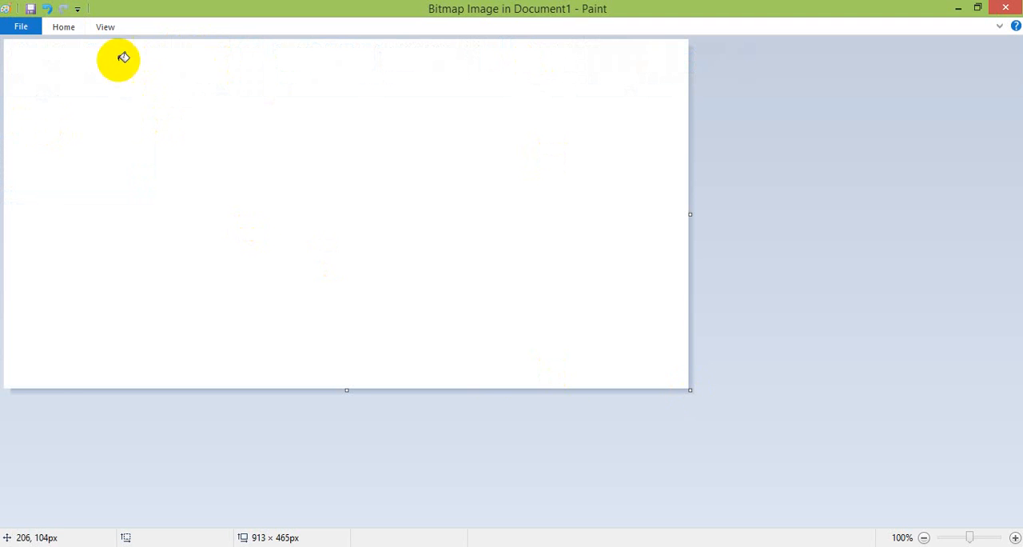
left_click(64, 27)
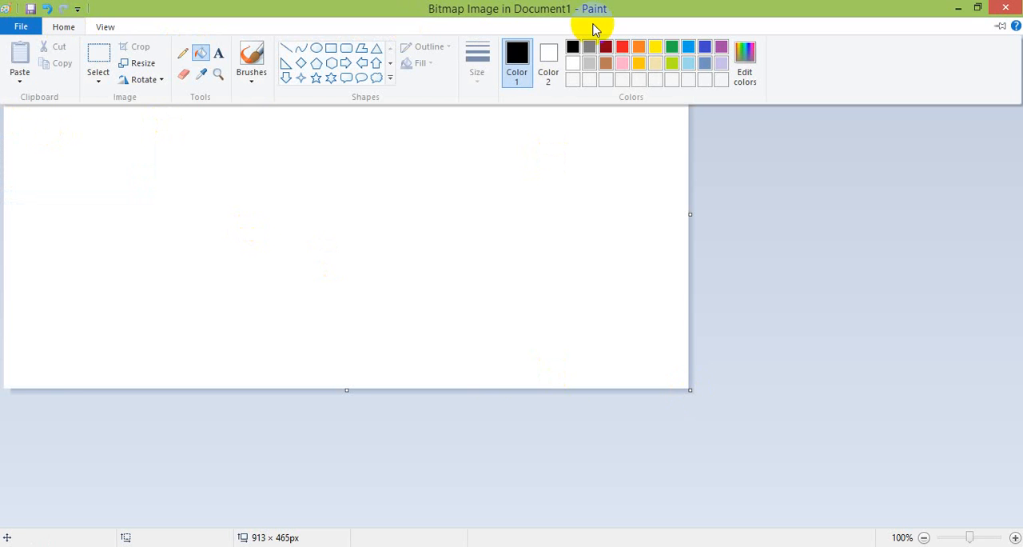
left_click(622, 48)
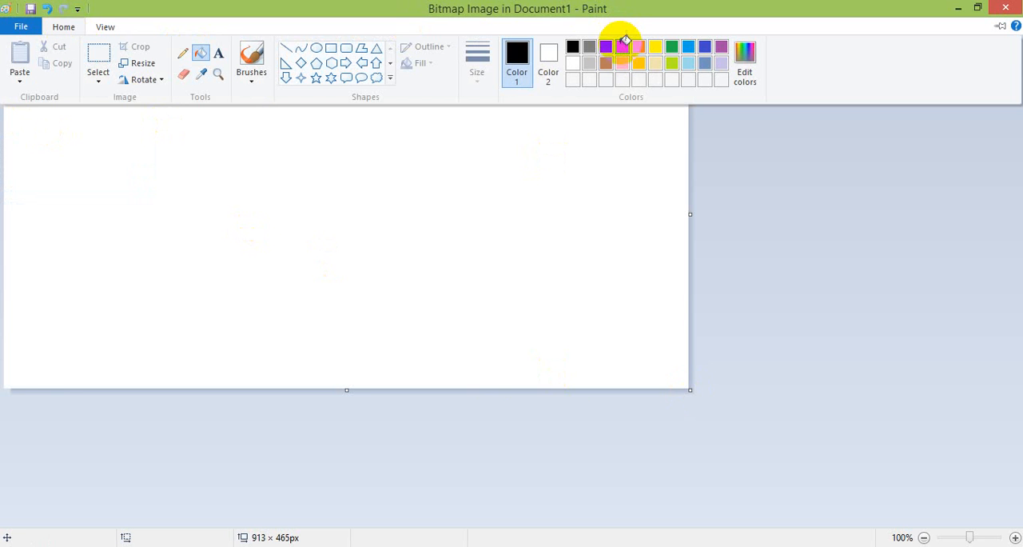
left_click(394, 158)
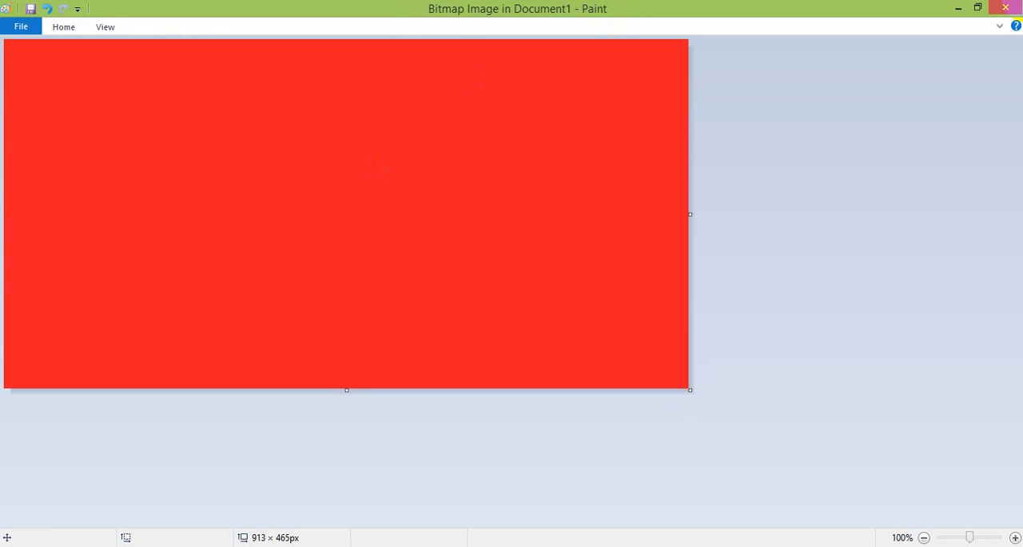
left_click(1005, 8)
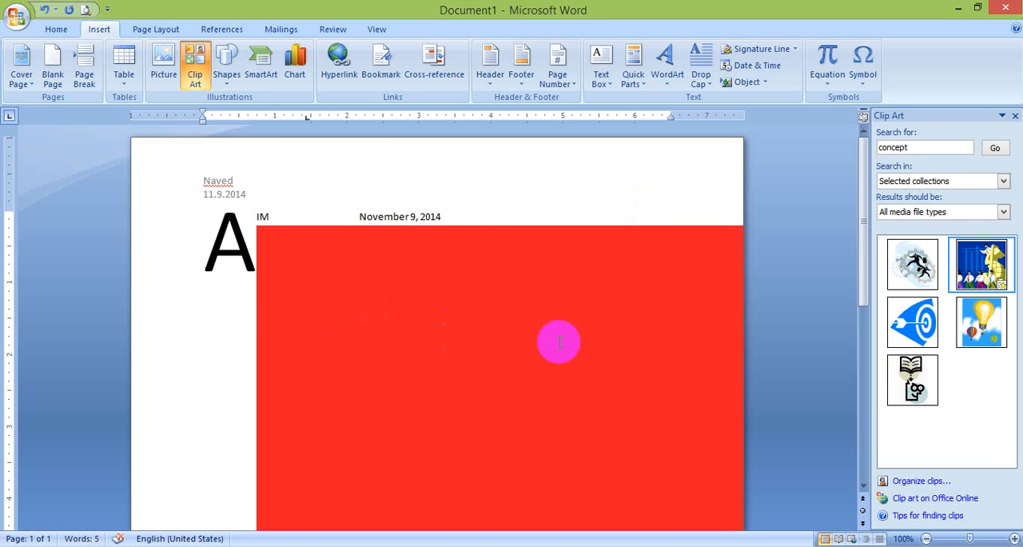
Delete the red bitmap together with the drop-cap text and the date from the document body
left_click(557, 341)
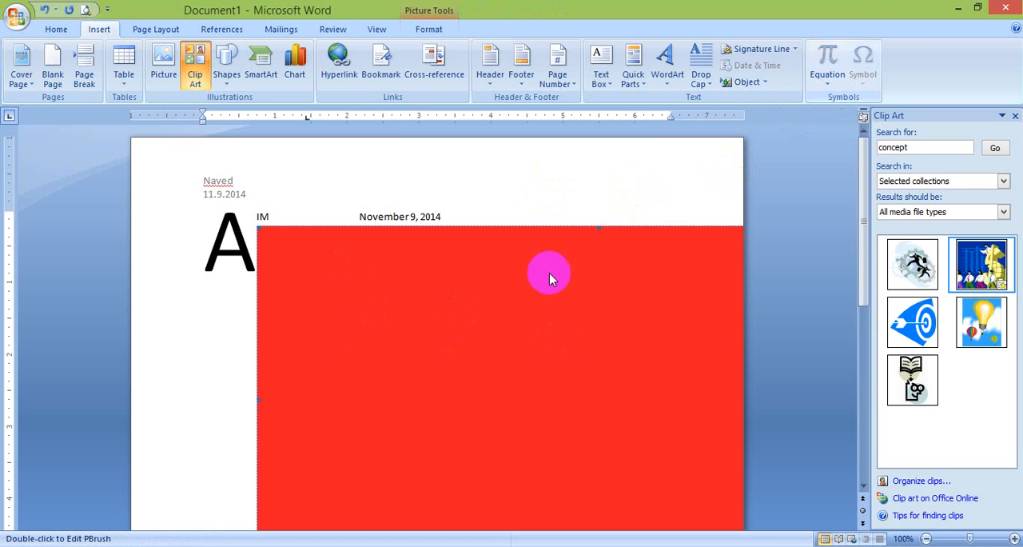
key("ctrl+a")
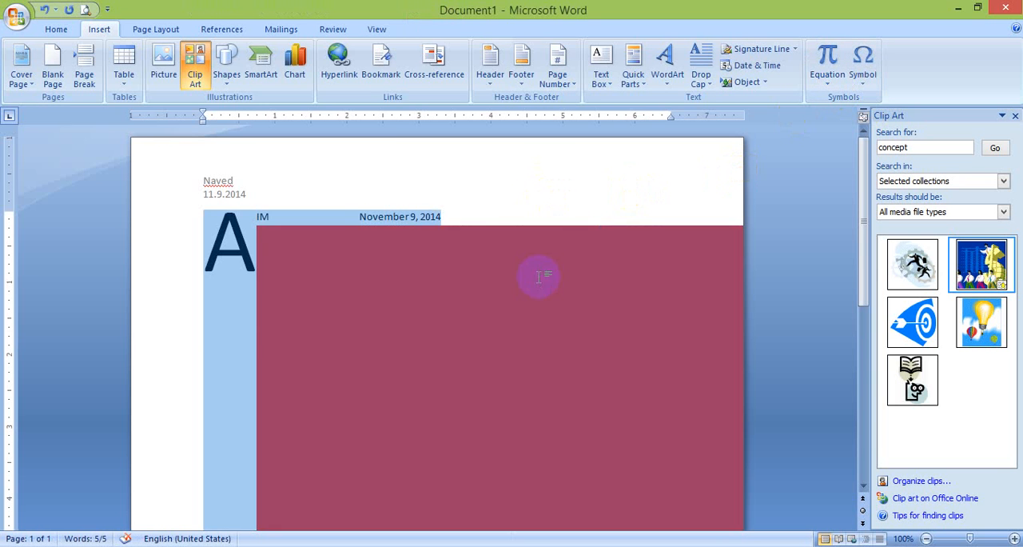
key("Delete")
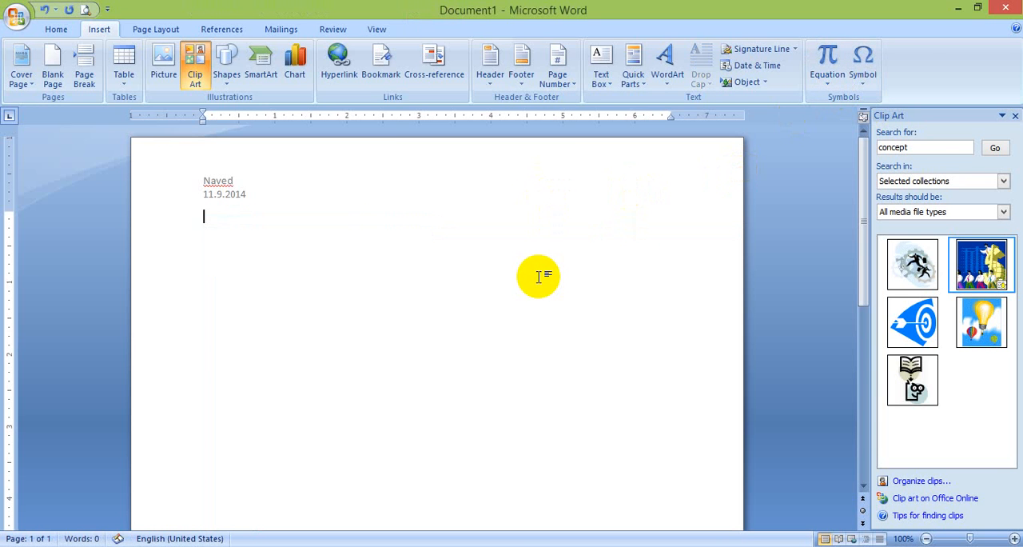
Insert the built-in Area of Circle equation and add a product operator with upper and lower limits before it
left_click(841, 93)
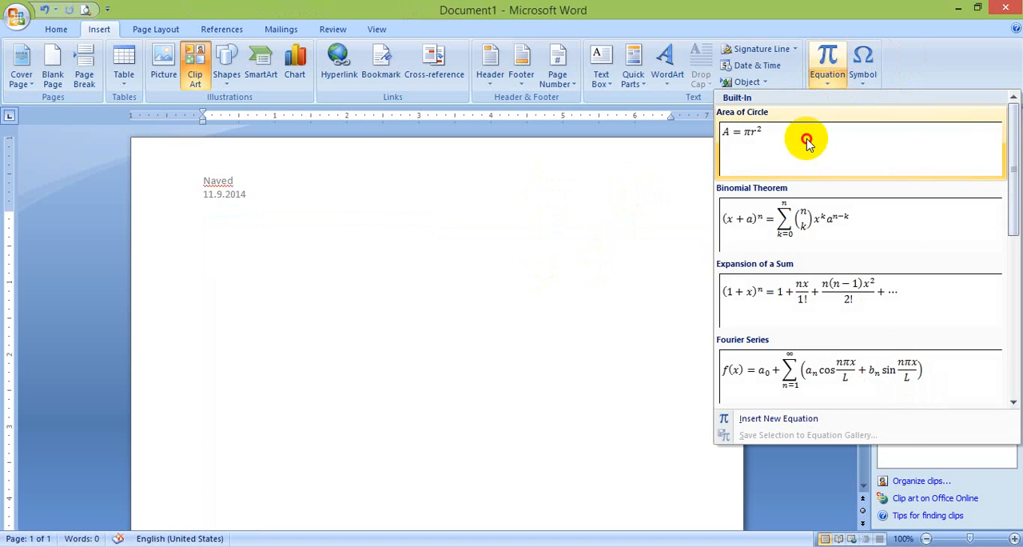
left_click(807, 141)
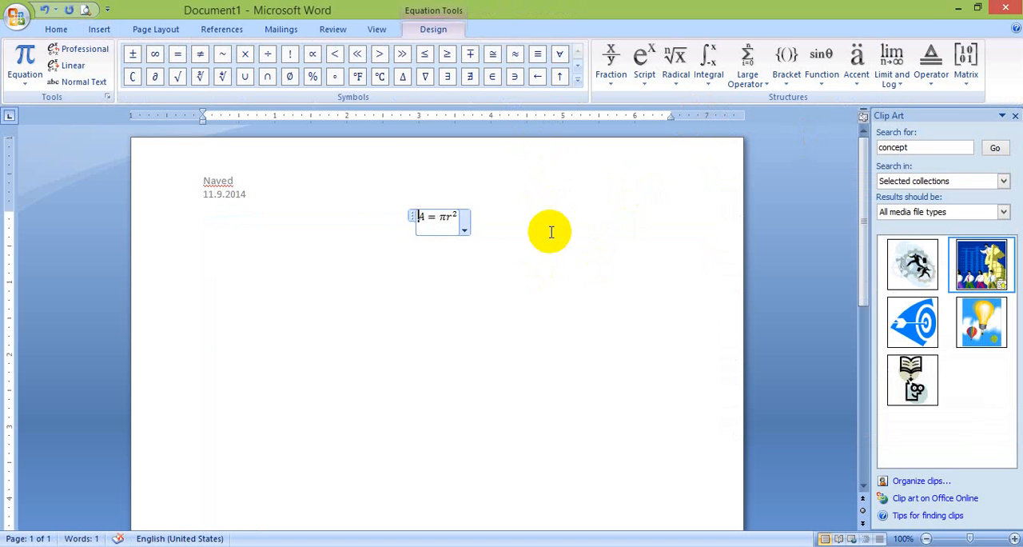
left_click(747, 60)
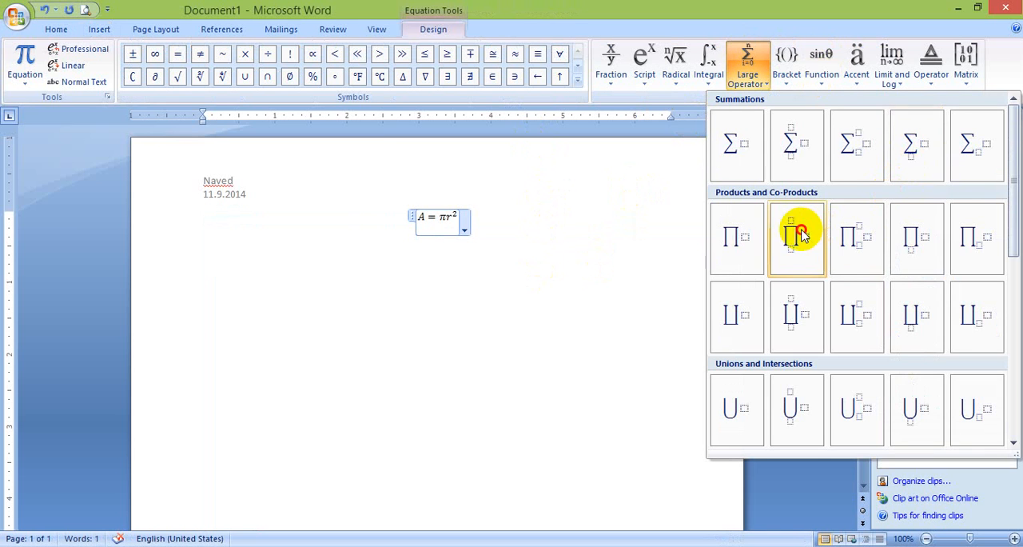
left_click(799, 230)
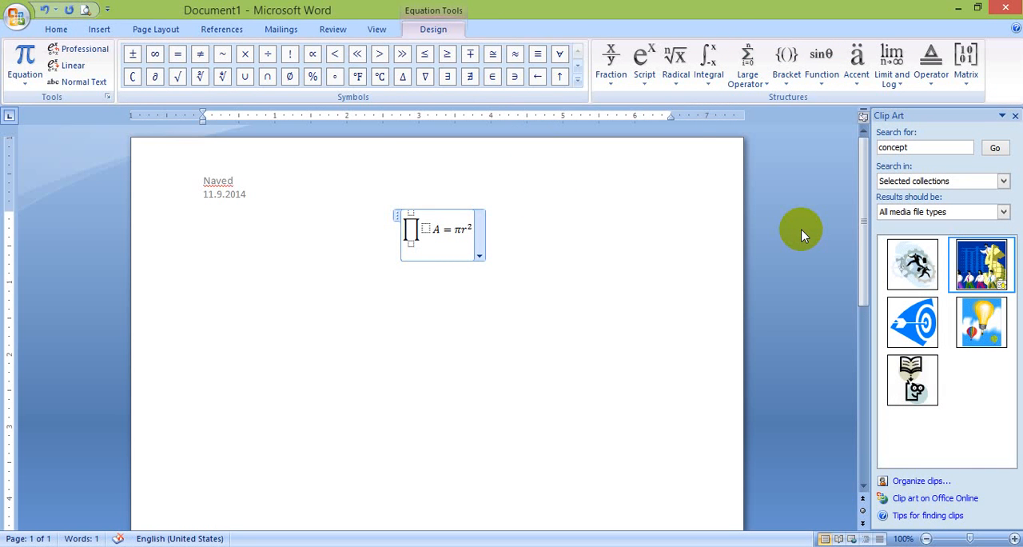
Leave the equation and delete it from the document body
left_click(149, 28)
left_click(112, 29)
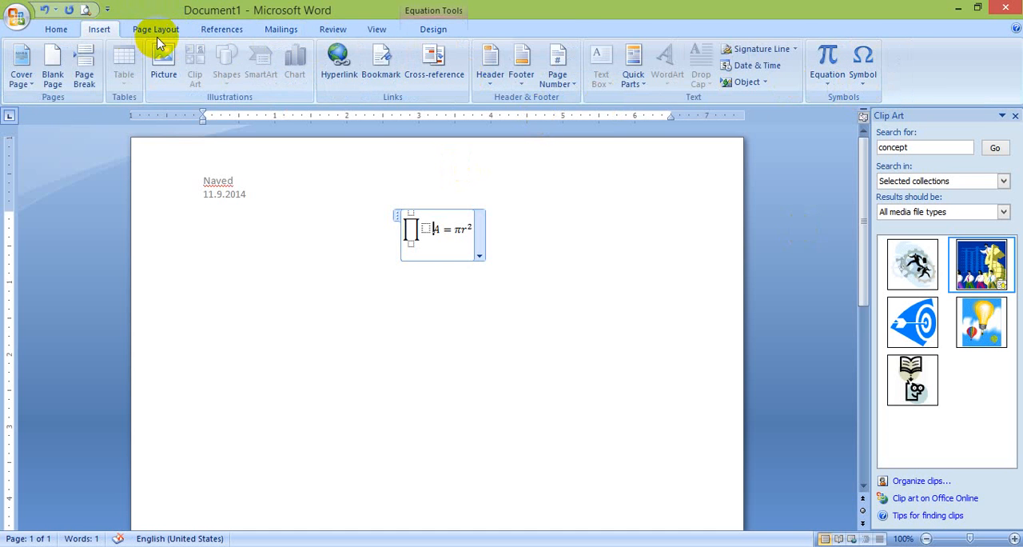
left_click(493, 279)
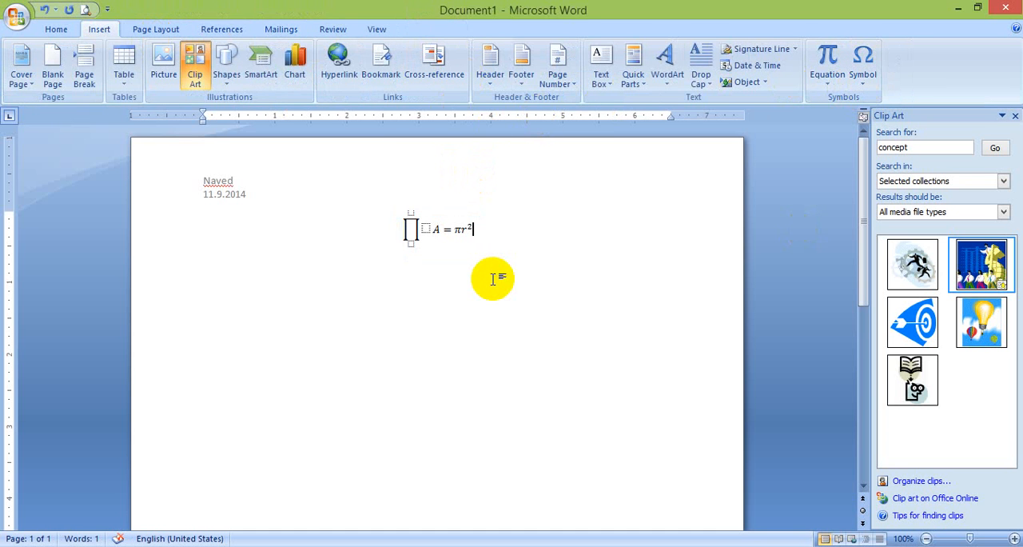
key("ctrl+a")
key("Delete")
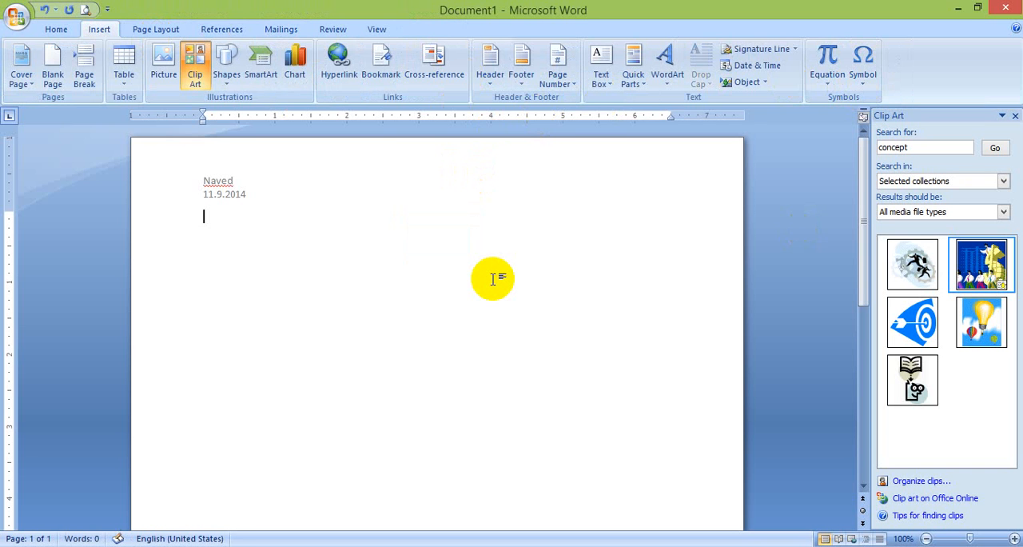